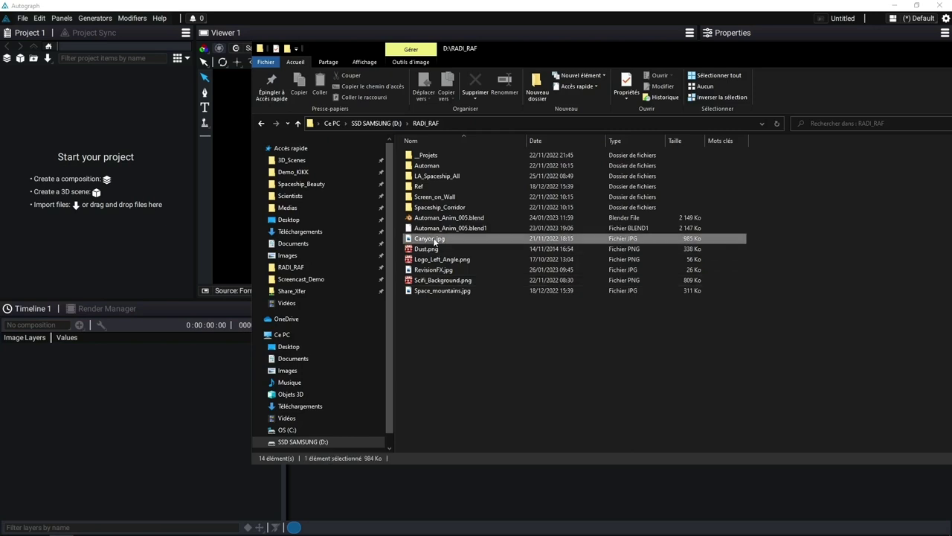
Import Canyon.jpg, Dust.png, Logo_Left_Angle.png, RevisionFX.jpg and Scifi_Background.png from the RADI_RAF folder into the project.
shift+click(439, 280)
drag(439, 281, 86, 202)
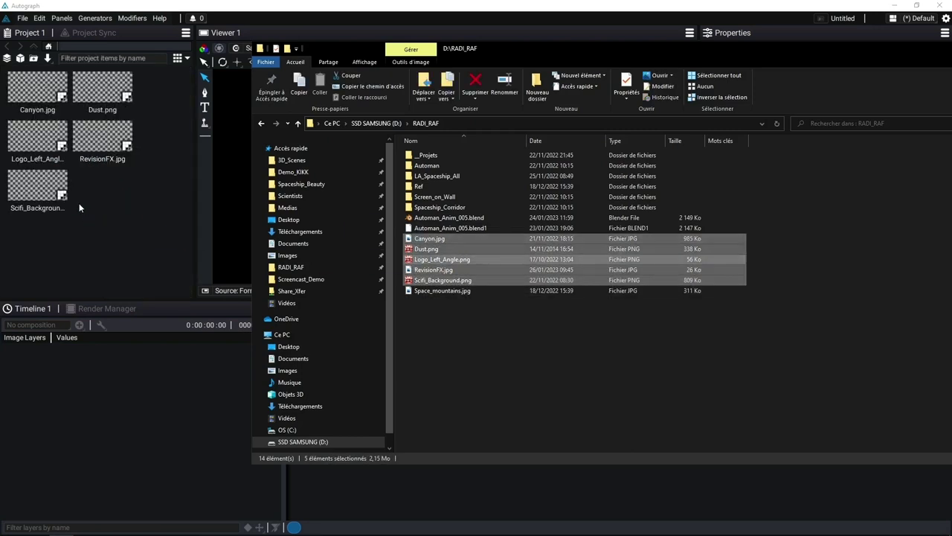
click(229, 182)
drag(197, 138, 221, 141)
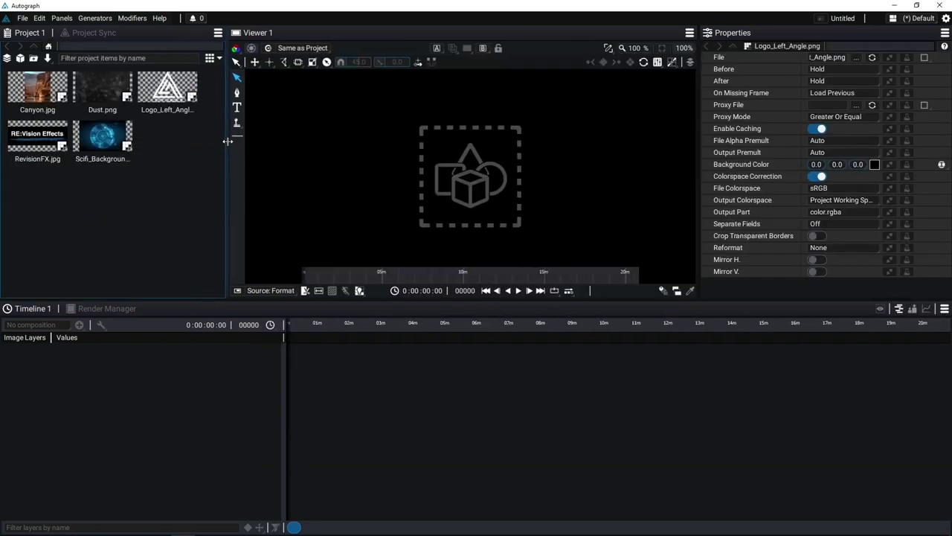
Create a new composition from Scifi_Background.png.
click(110, 135)
right_click(101, 138)
click(145, 222)
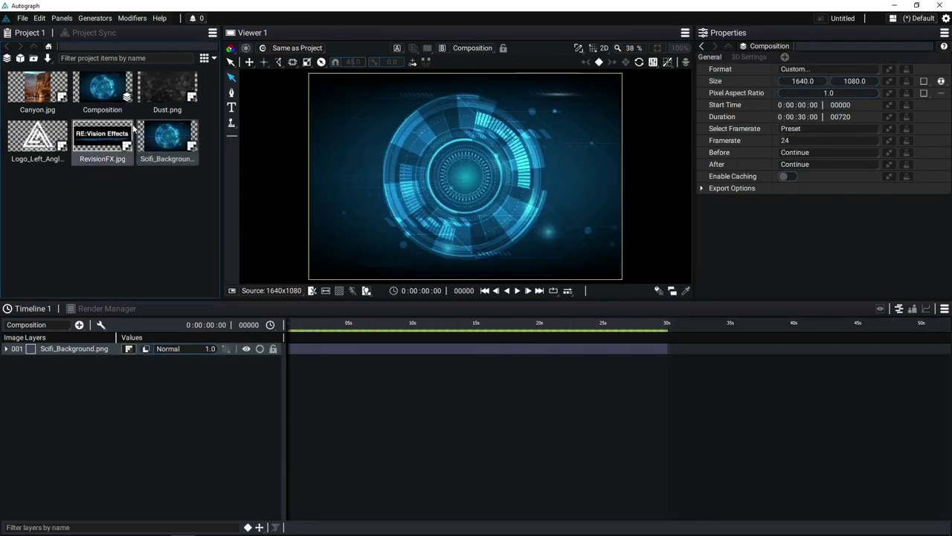
Add RevisionFX.jpg and then Logo_Left_Angle.png as layers above the background, and enlarge the viewer to fit the composition.
drag(83, 206, 68, 348)
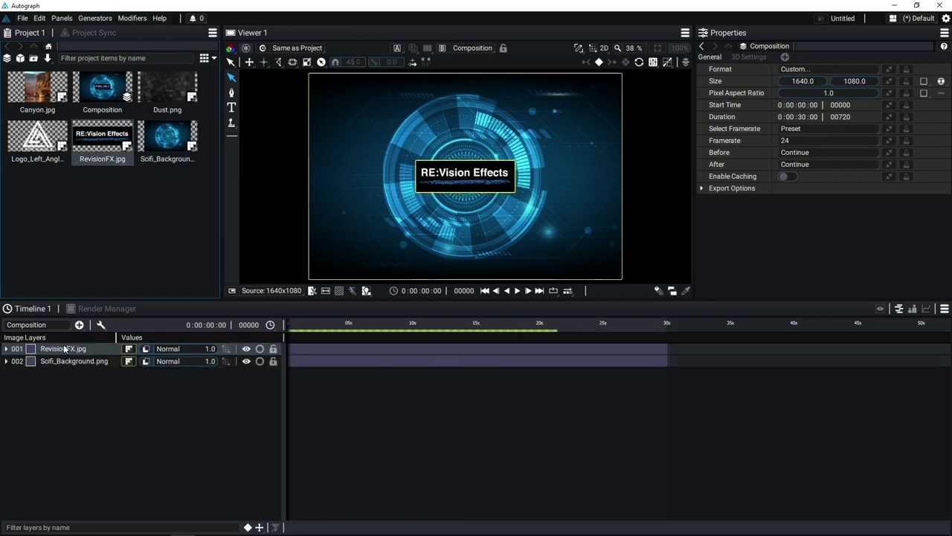
drag(54, 282, 70, 347)
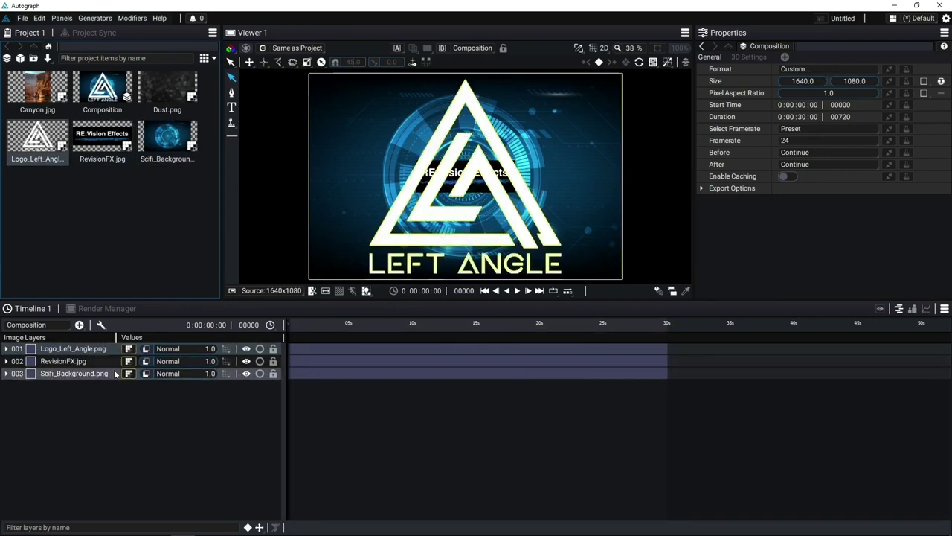
drag(378, 301, 370, 382)
click(658, 48)
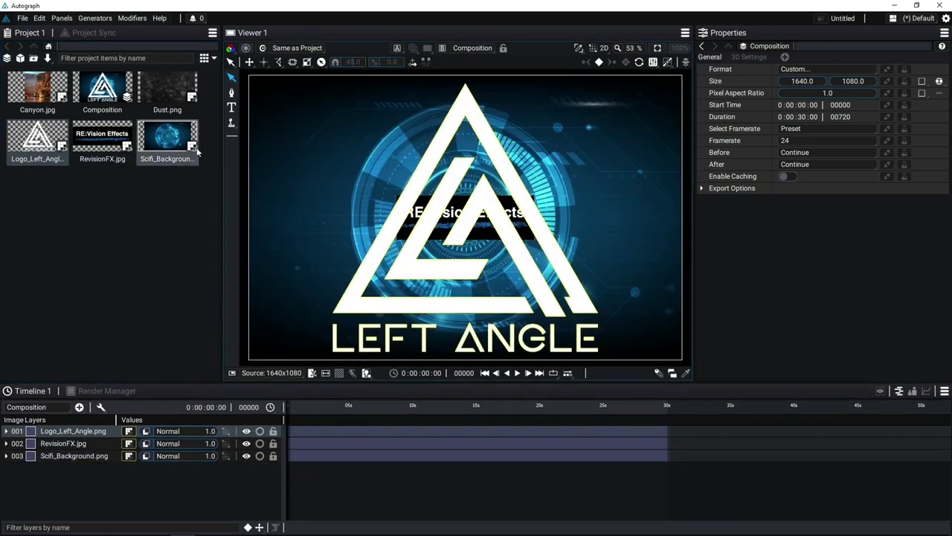
mouse_move(222, 144)
mouse_down()
mouse_move(190, 141)
mouse_move(213, 136)
mouse_up()
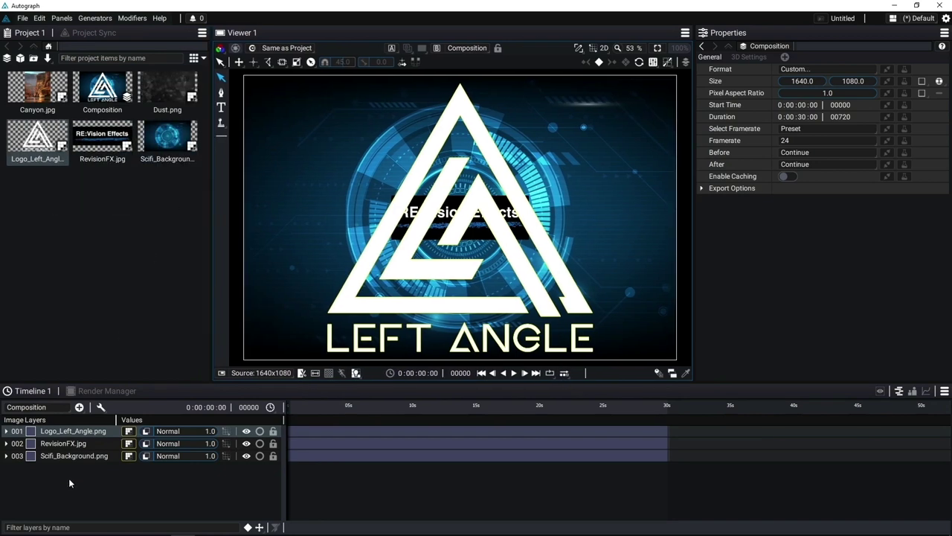
Maximize the viewer and display the composition's layers as an exploded 3D stack beside the image.
click(69, 455)
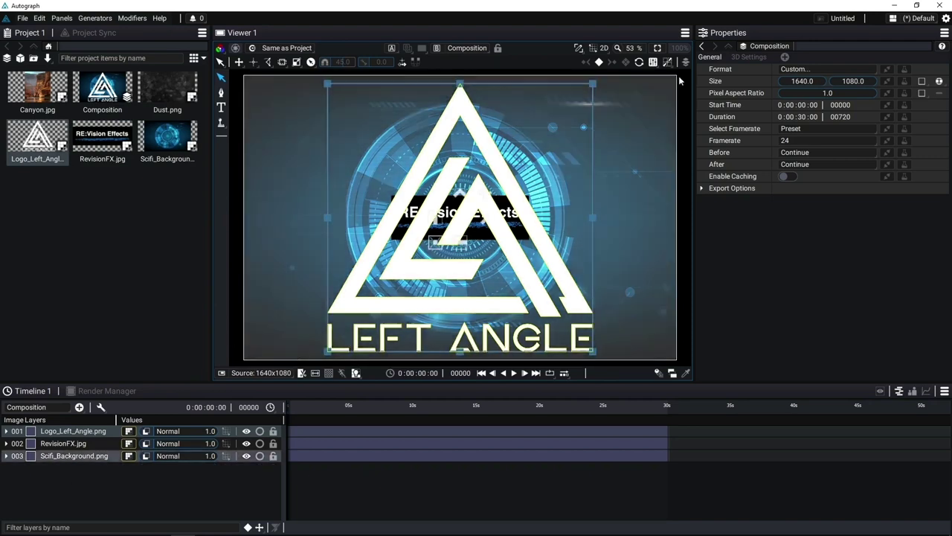
key(space)
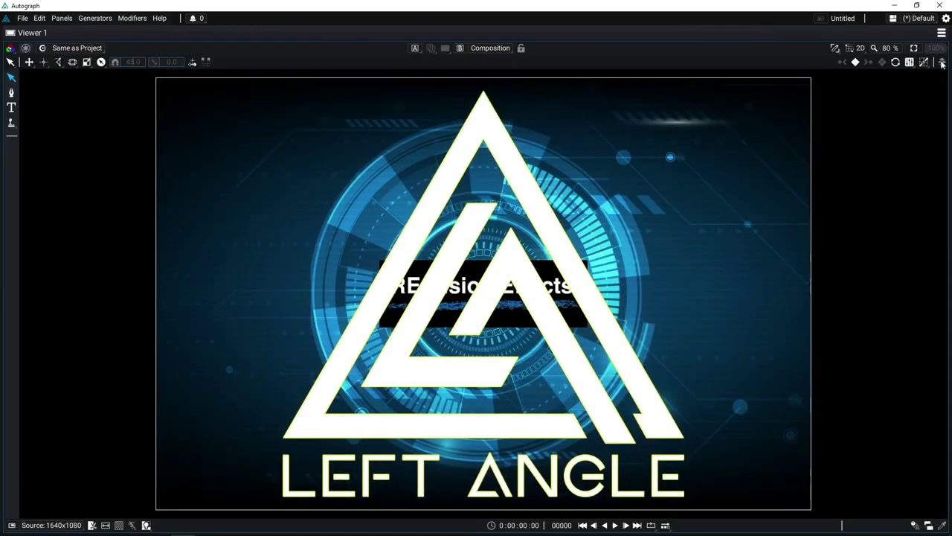
click(942, 62)
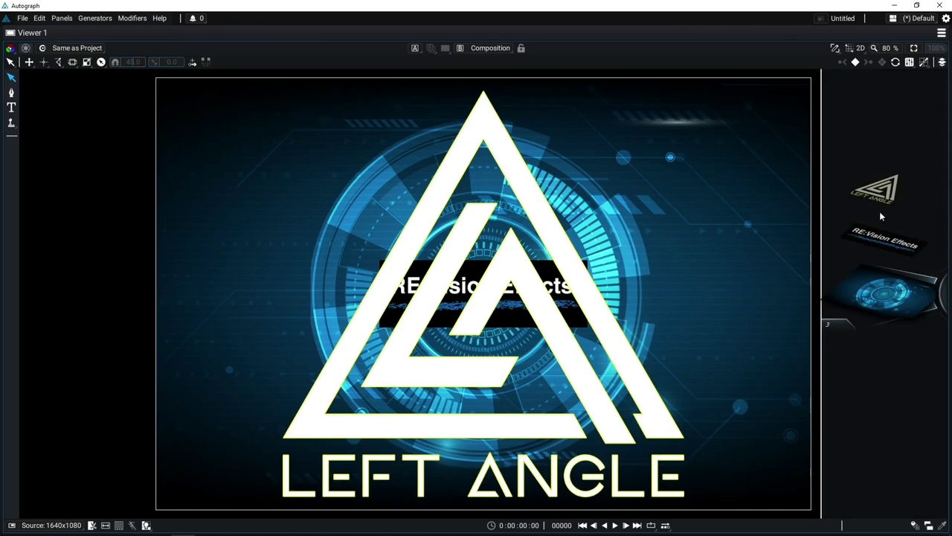
scroll(880, 216, up, 2)
scroll(880, 215, down, 1)
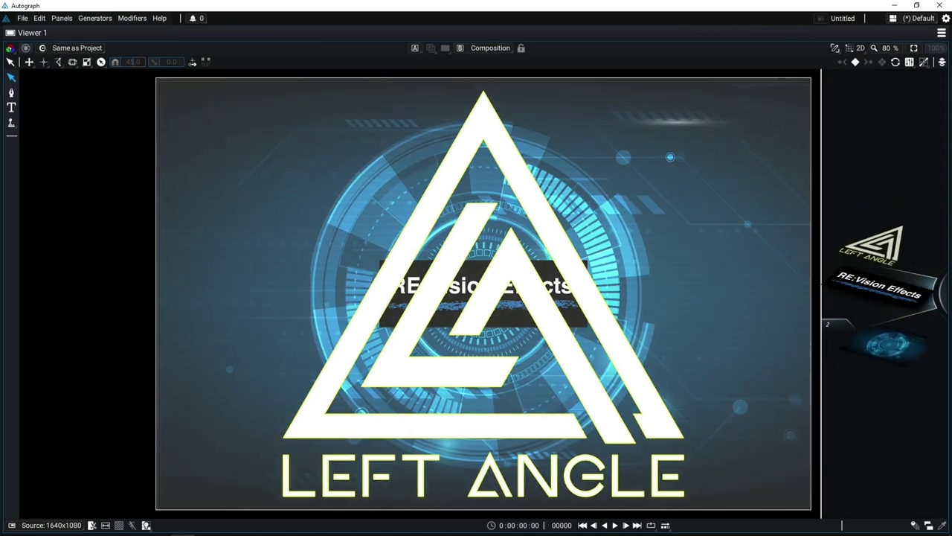
Pick the RE:Vision Effects layer and then the Left Angle logo in the layer stack, and restore the full workspace.
click(887, 287)
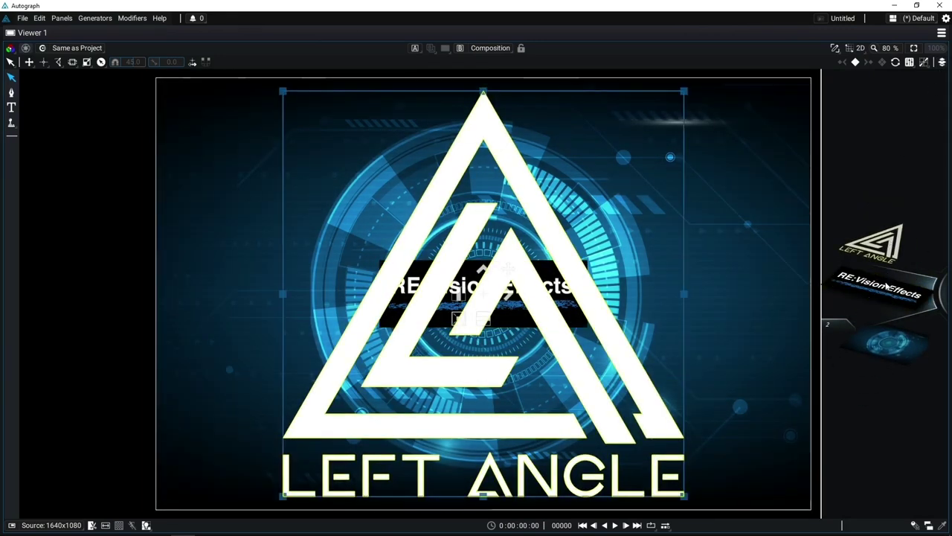
click(887, 287)
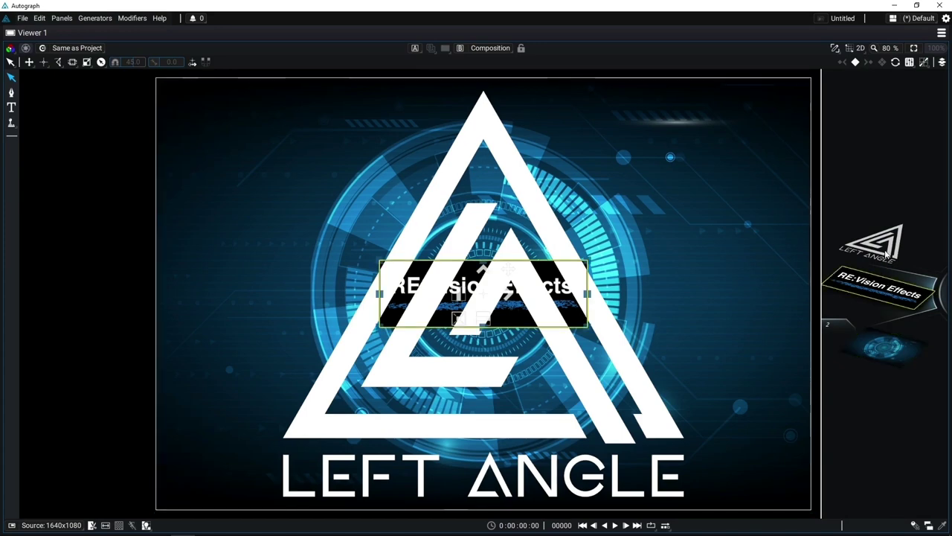
click(887, 257)
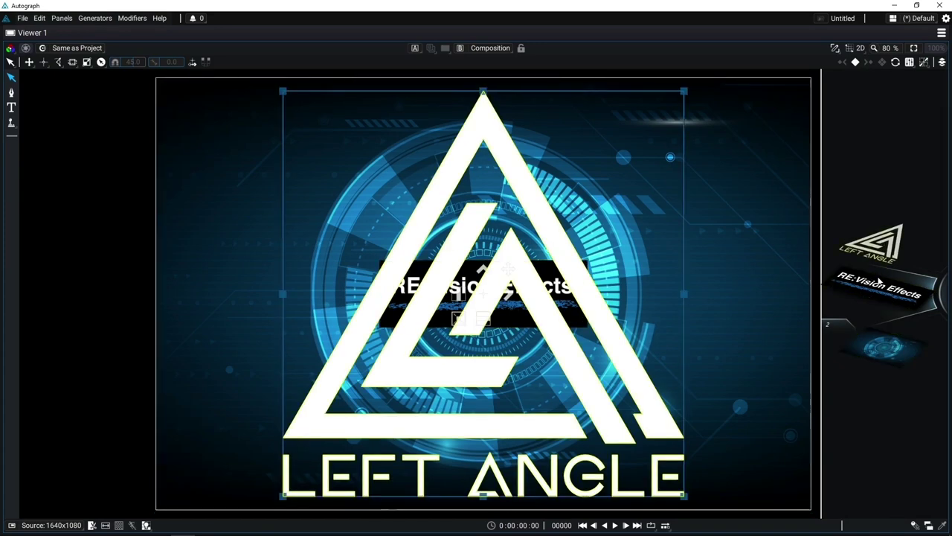
key(space)
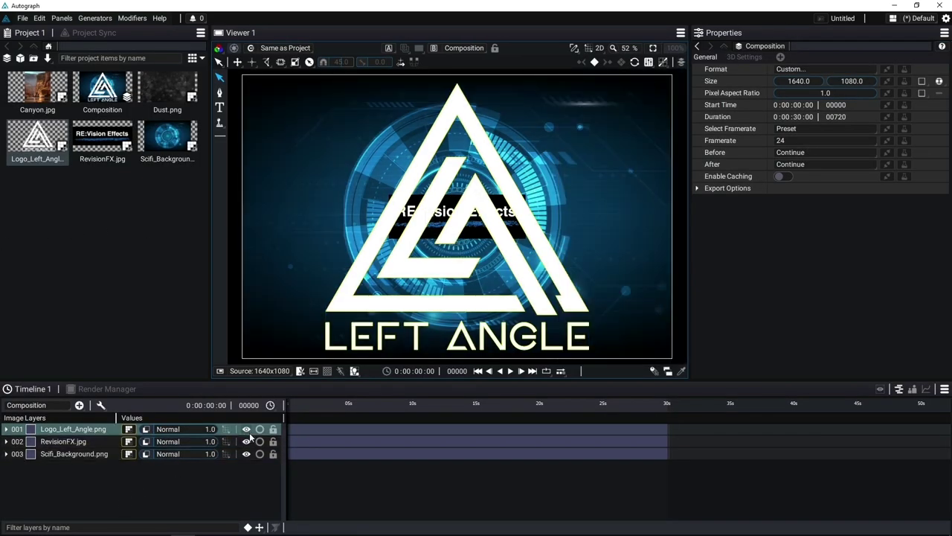
Hide the Logo_Left_Angle.png layer, select the RevisionFX.jpg layer, and resize the viewer area.
click(248, 429)
click(74, 442)
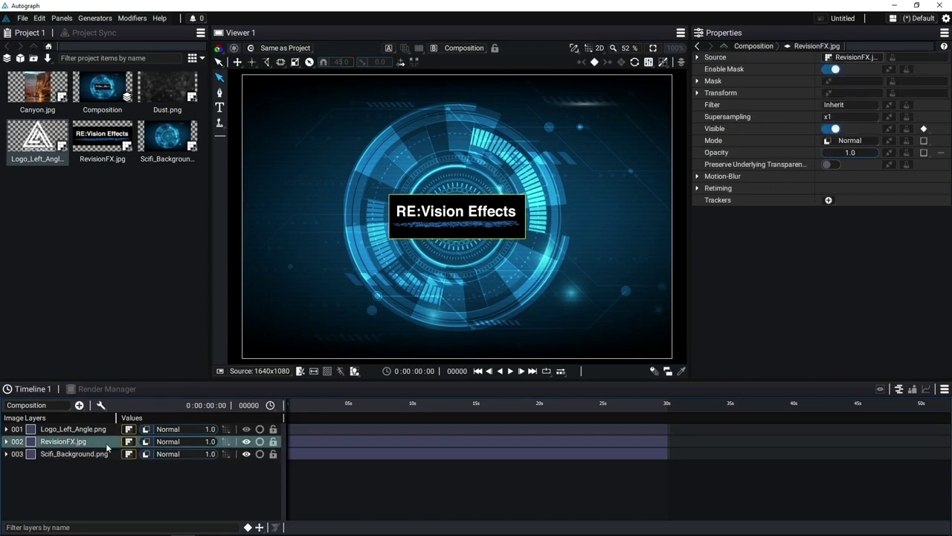
drag(689, 153, 759, 155)
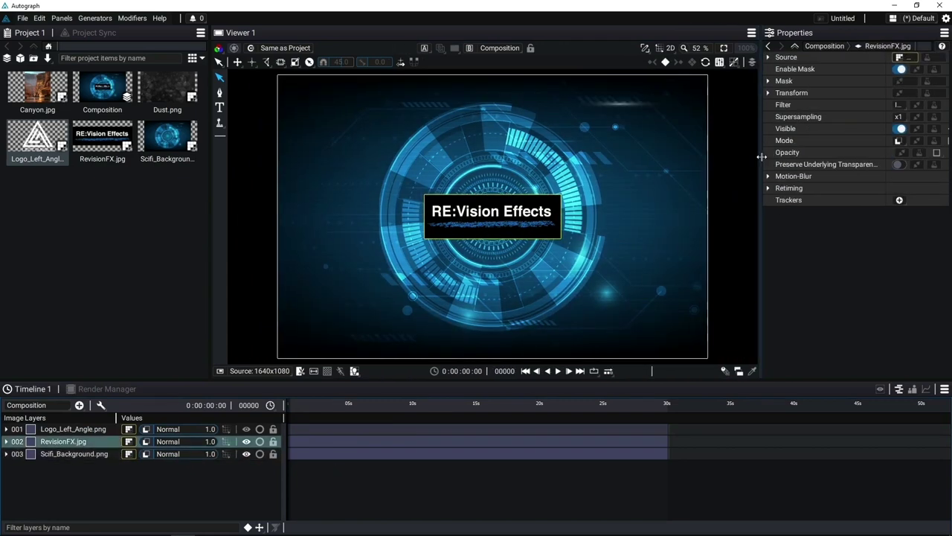
drag(479, 380, 478, 360)
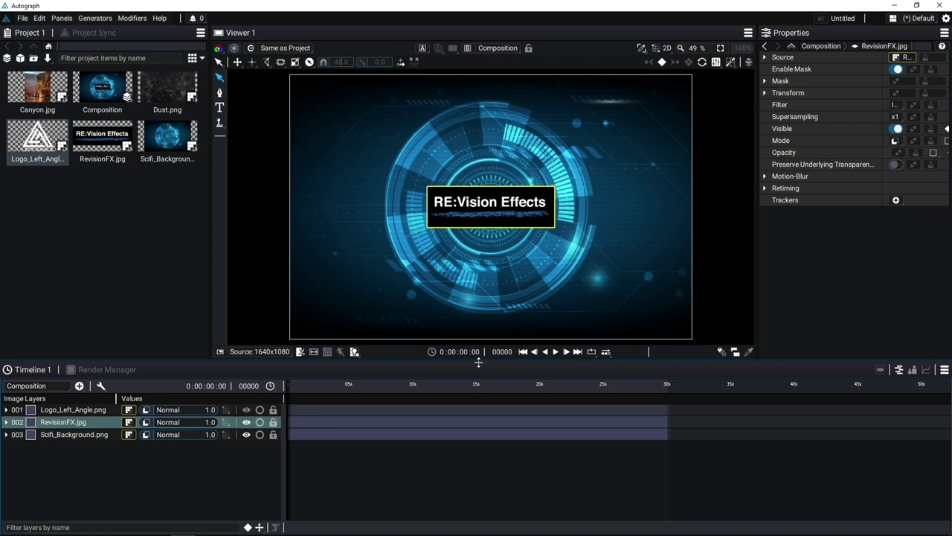
Try moving the RE:Vision Effects image to the composition's upper-left corner by hand, and undo the move.
drag(515, 186, 394, 83)
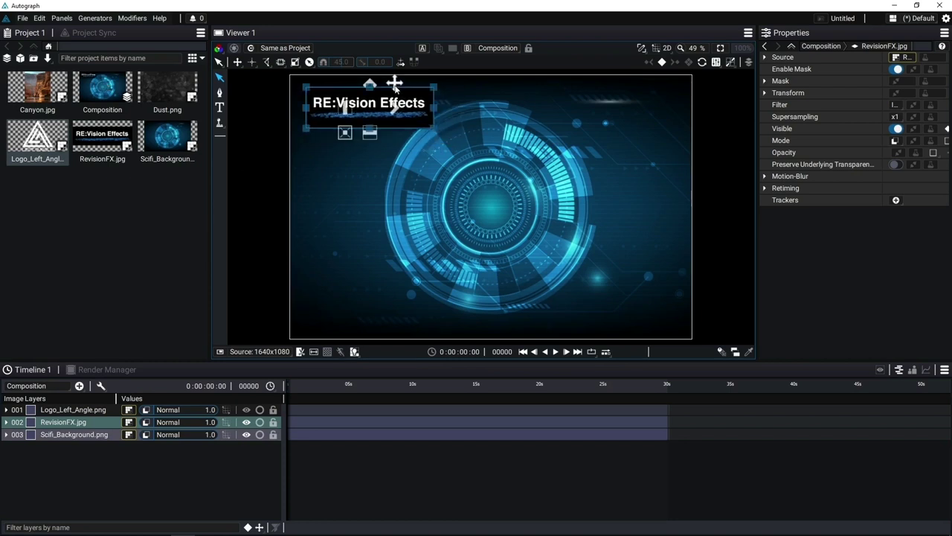
key(ctrl+z)
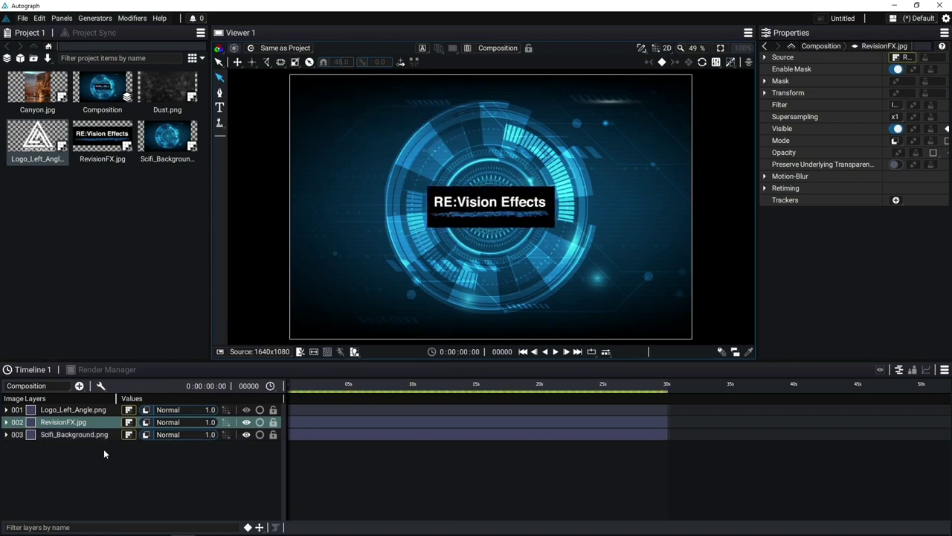
Reveal the RevisionFX.jpg layer's Position and attach an Anchor To Composition generator to it.
click(6, 422)
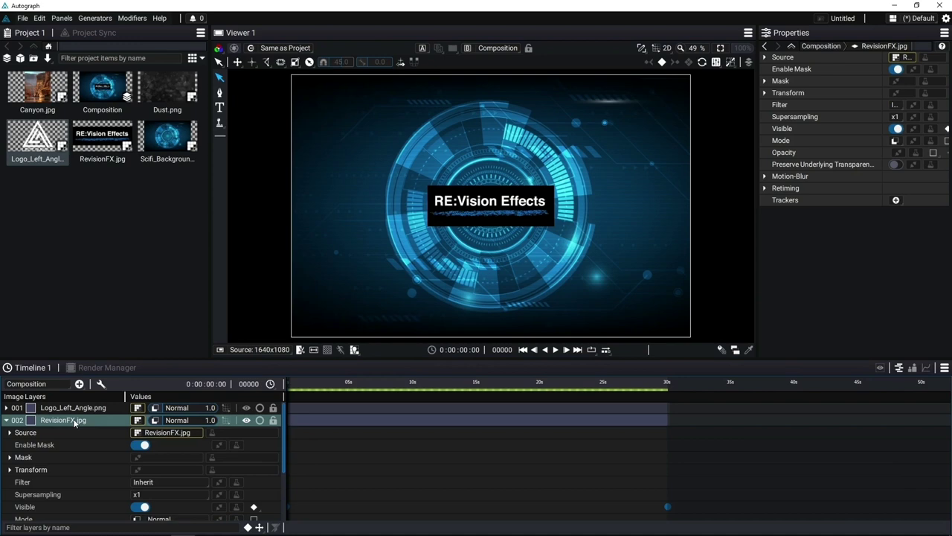
key(p)
click(219, 444)
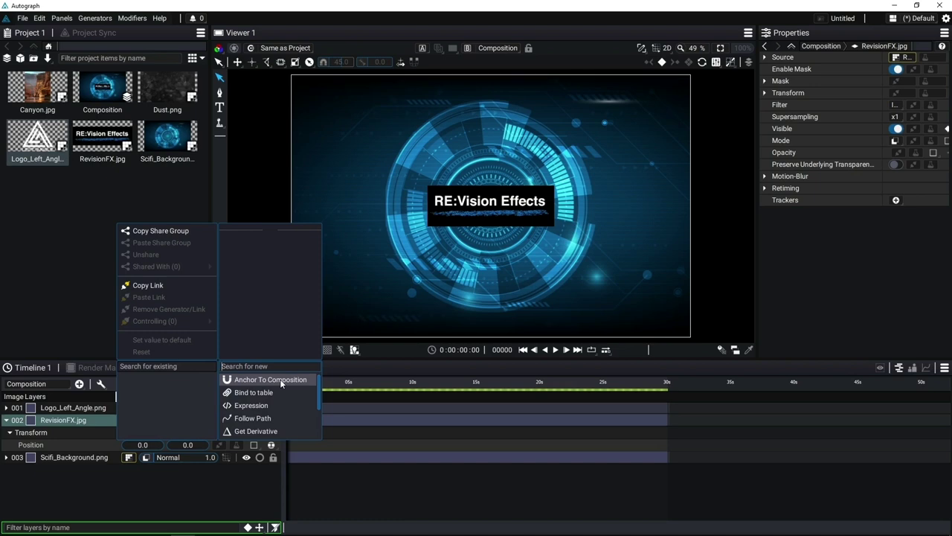
click(280, 379)
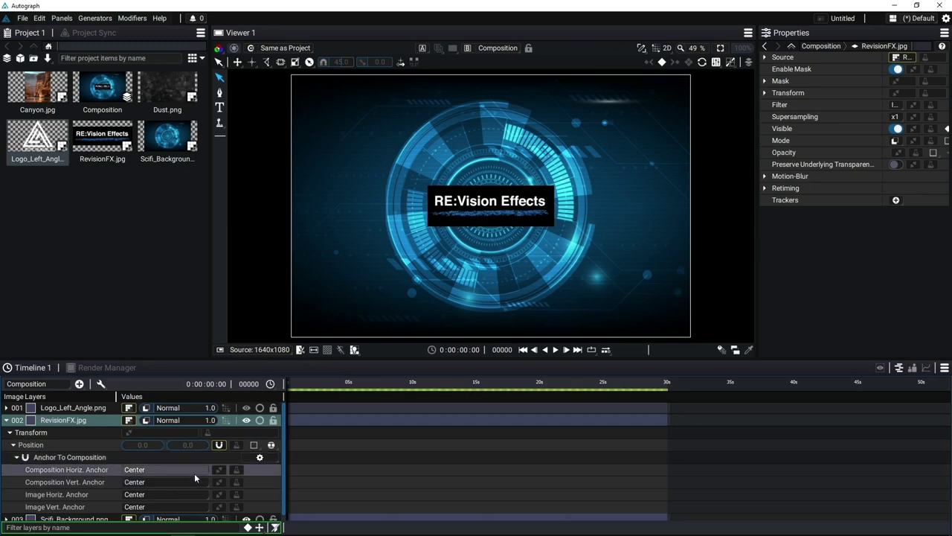
Set the generator's Composition Horiz. Anchor to Left and its Composition Vert. Anchor to Top.
click(168, 466)
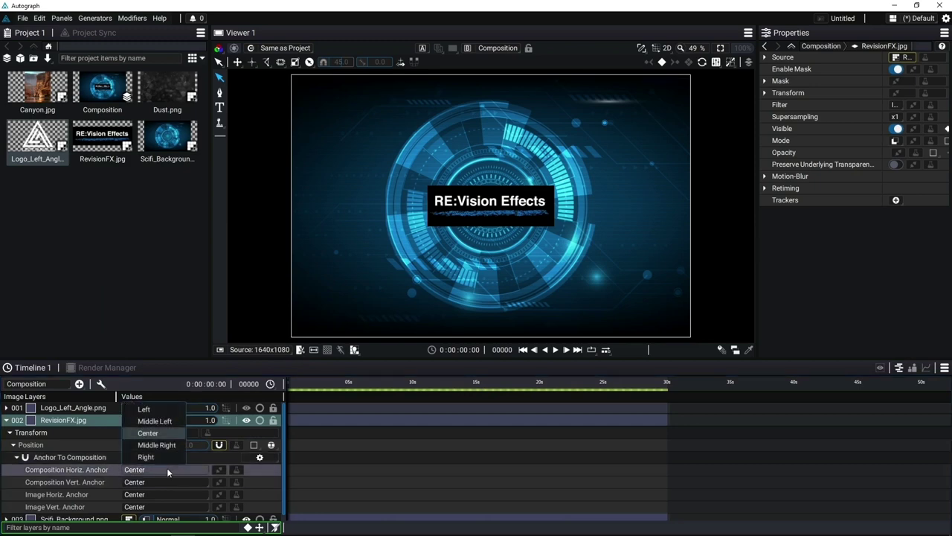
click(145, 409)
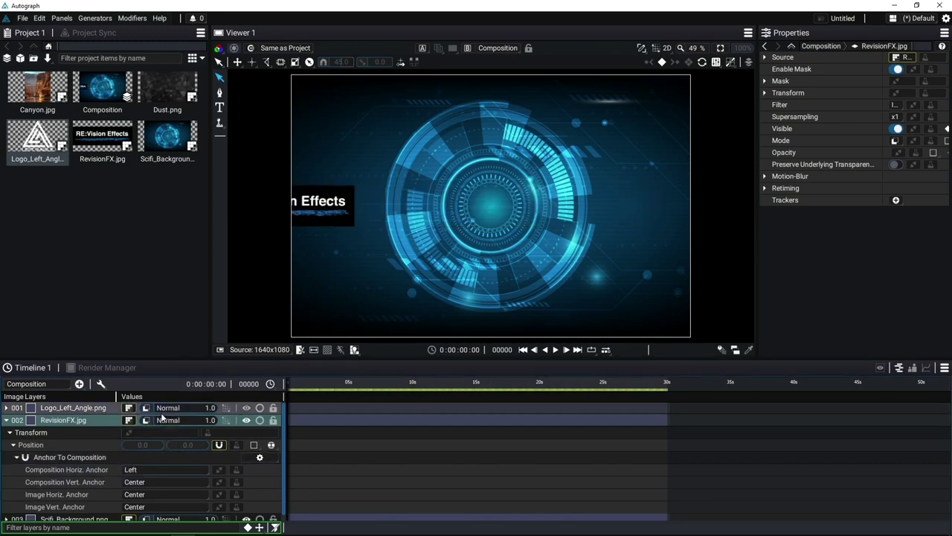
click(153, 482)
click(155, 468)
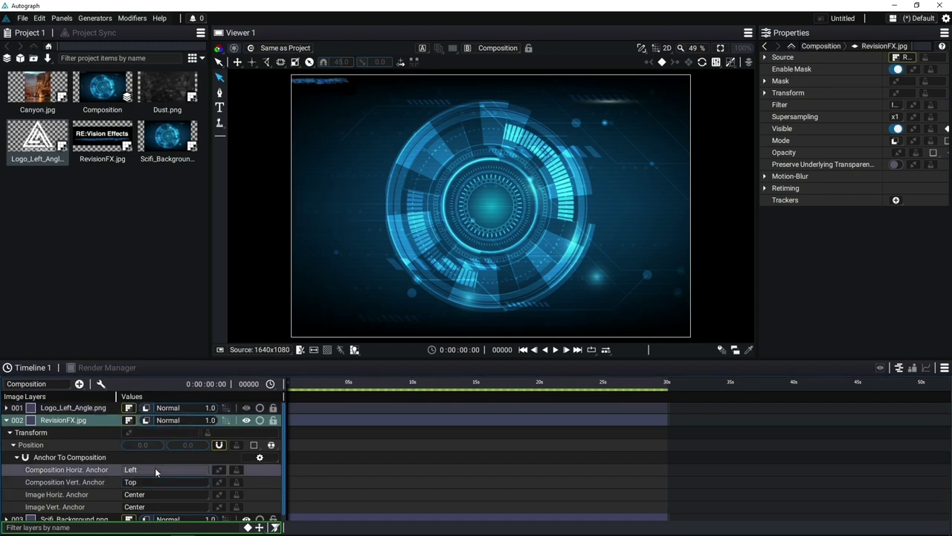
Set the generator's Image Horiz. Anchor to Left and its Image Vert. Anchor to Top.
scroll(155, 467, down, 1)
click(149, 490)
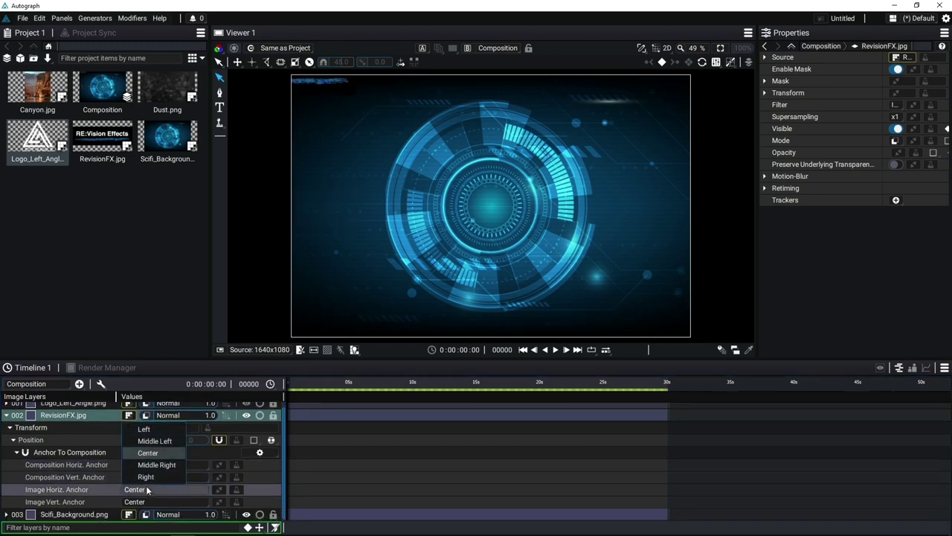
click(145, 428)
click(141, 501)
click(176, 493)
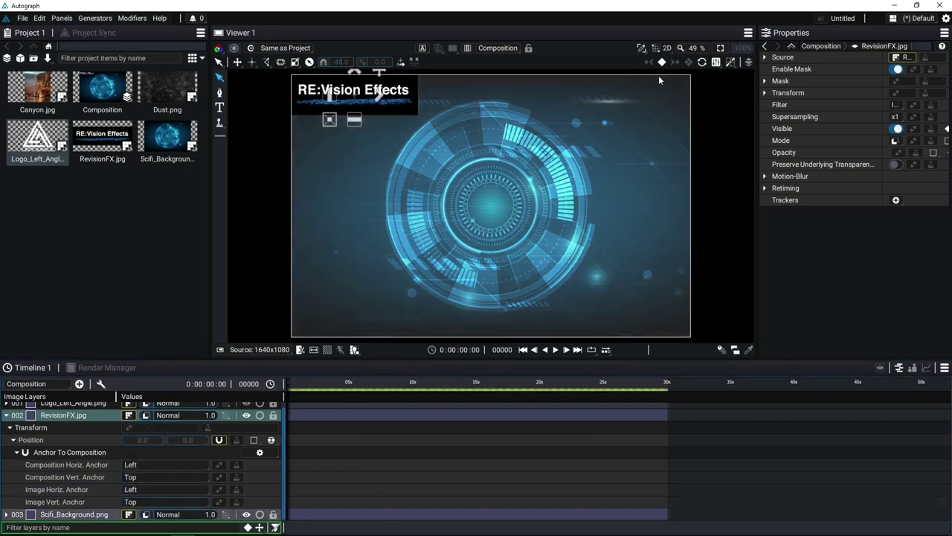
Show the composition's general properties, with a taller timeline and enough width to read all the values.
drag(412, 358, 412, 280)
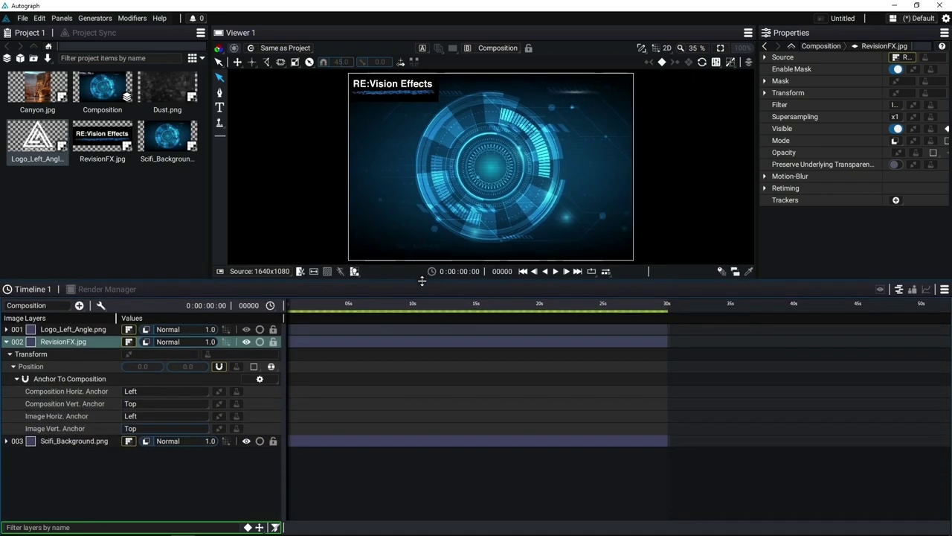
click(102, 89)
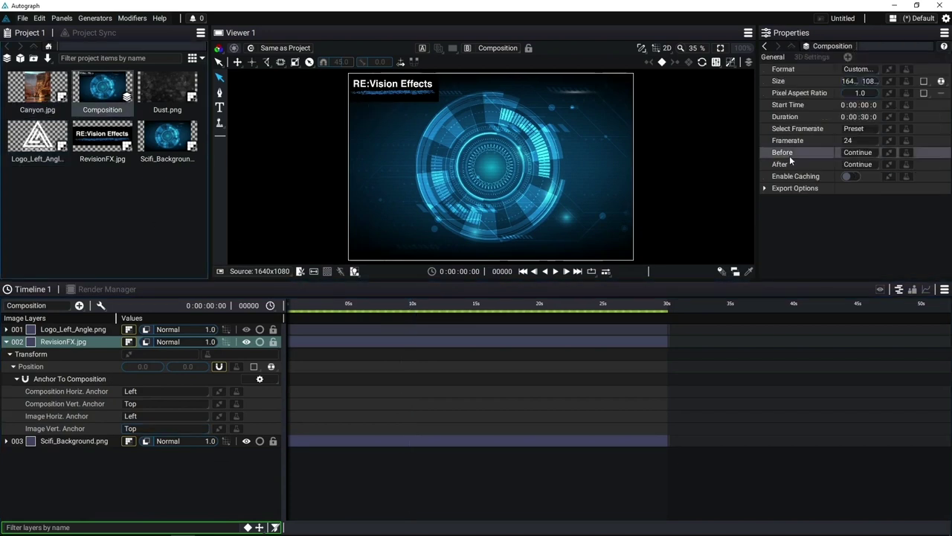
drag(758, 102, 683, 102)
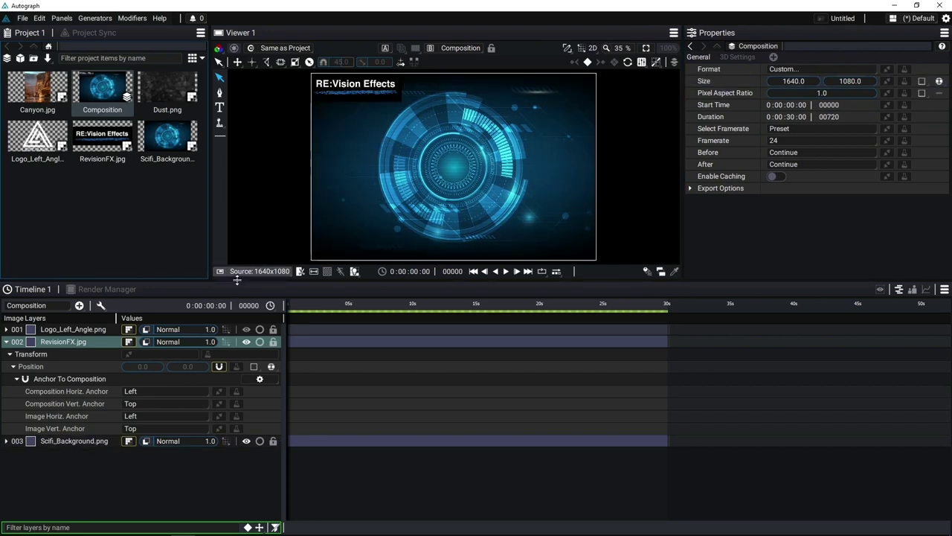
Preview the viewer's format presets such as UHD 4K (3840x2160), keeping Source: 1640x1080 as the display format.
click(242, 258)
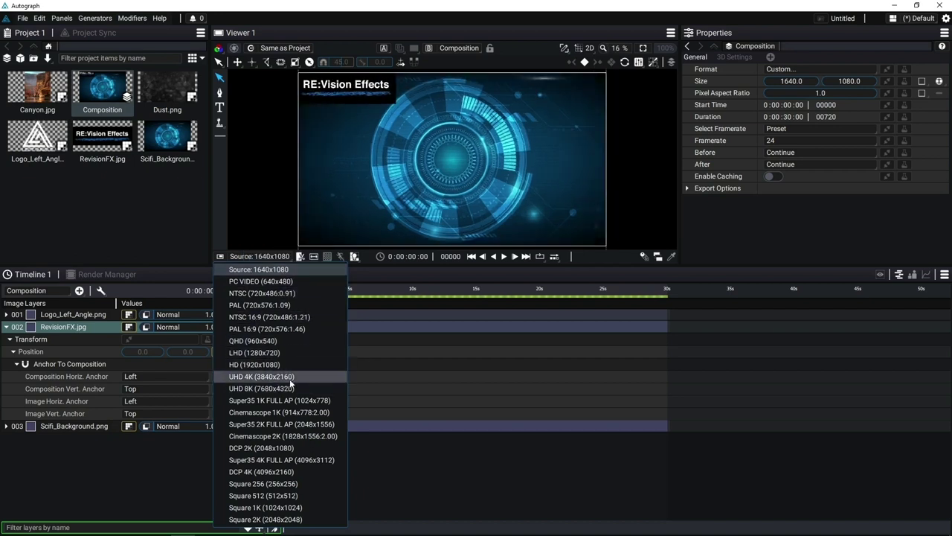
click(276, 272)
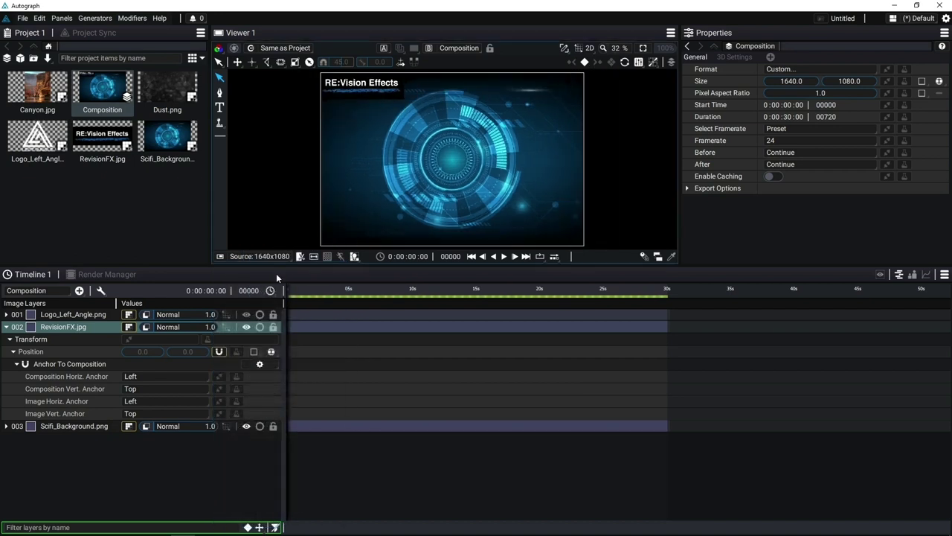
click(105, 273)
click(42, 273)
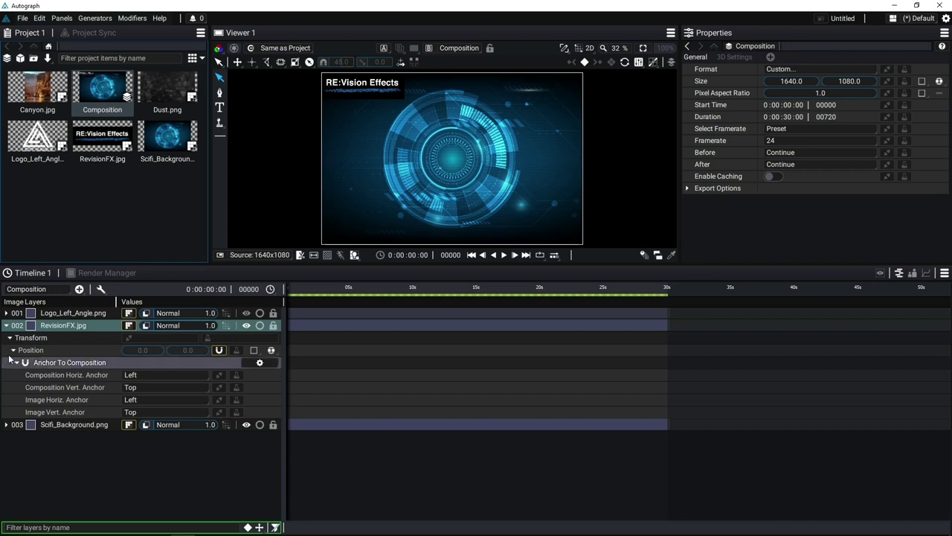
Collapse the RevisionFX.jpg layer, make Logo_Left_Angle.png visible again and set its Scale to 0.75.
click(6, 325)
click(246, 312)
click(74, 313)
key(s)
scroll(164, 337, down, 5)
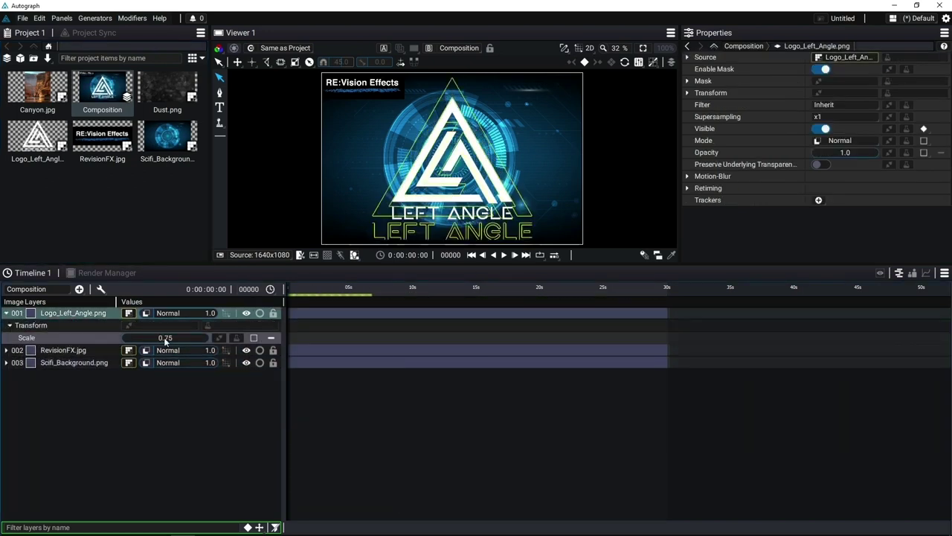
Set the Logo_Left_Angle.png layer's Scale to 0 and add an Animator modifier to it.
text(0)
key(Return)
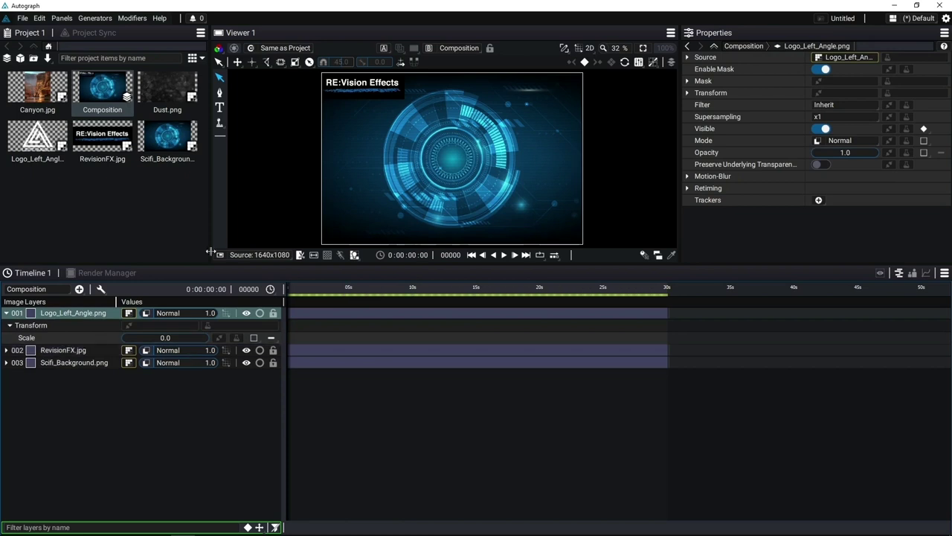
drag(366, 265, 366, 343)
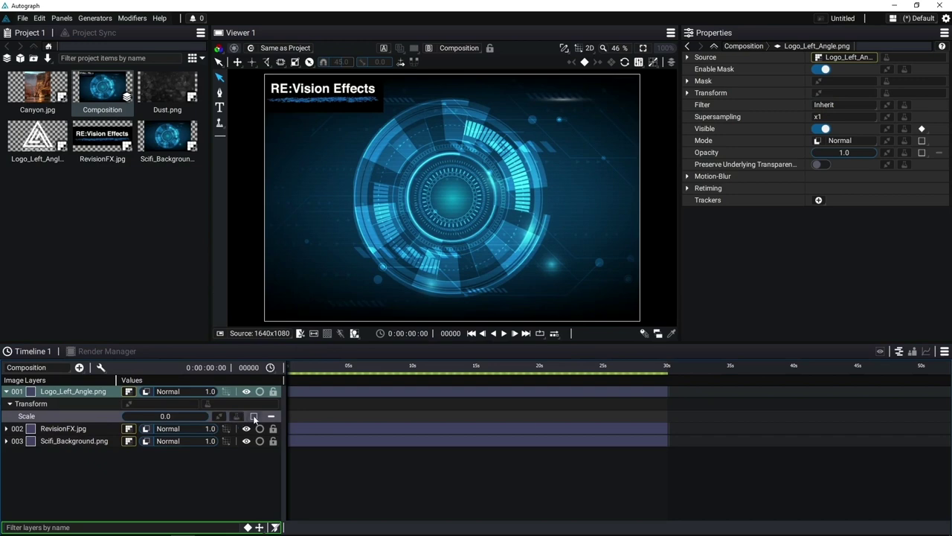
mouse_move(253, 418)
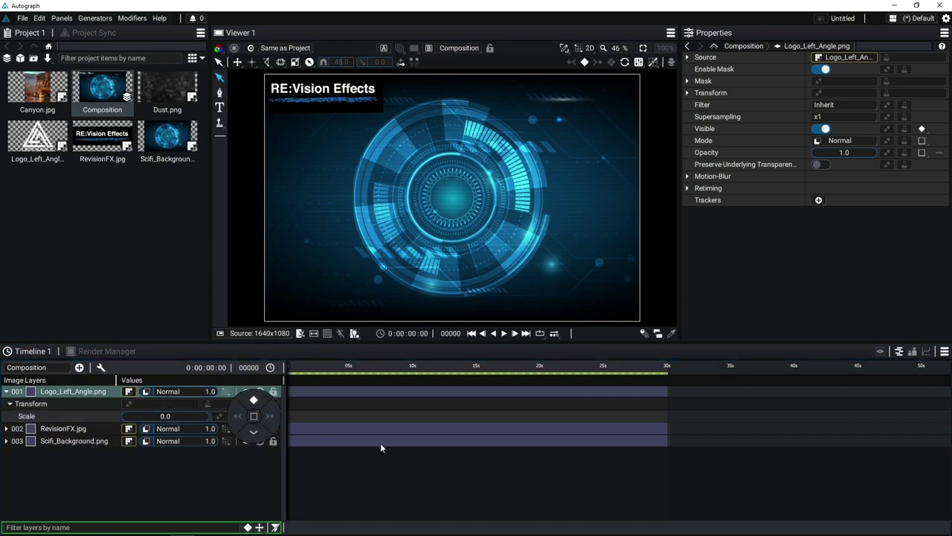
click(237, 415)
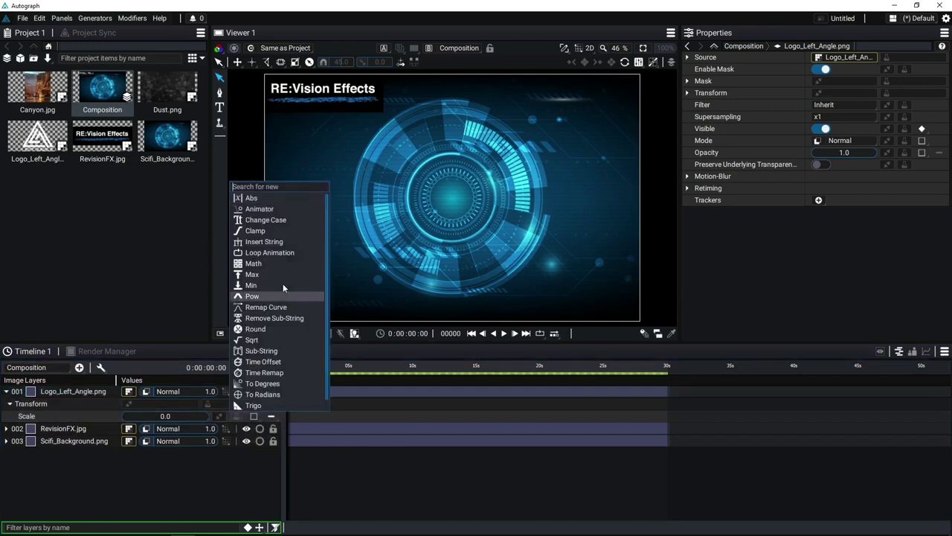
click(291, 208)
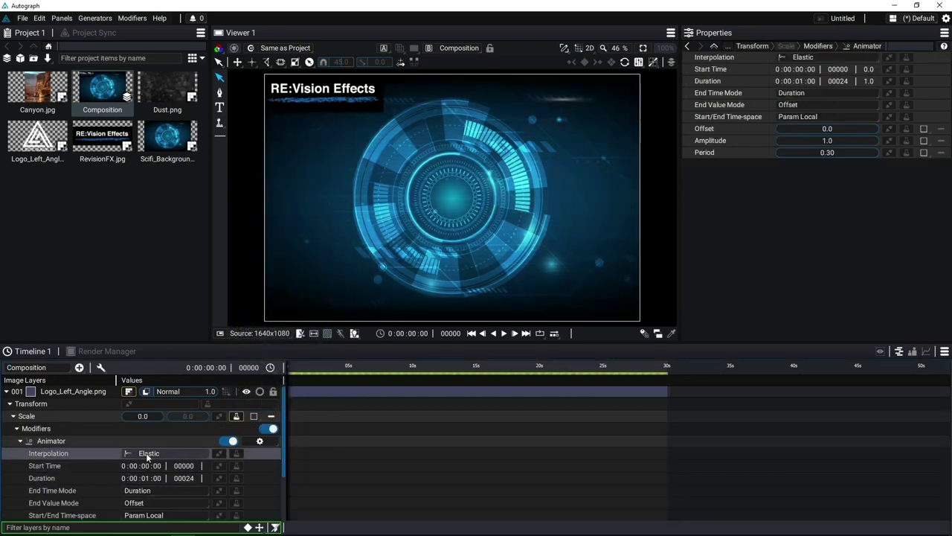
Set the Offset of the logo scale's Animator modifier to 0.60.
scroll(153, 447, down, 3)
scroll(153, 439, up, 3)
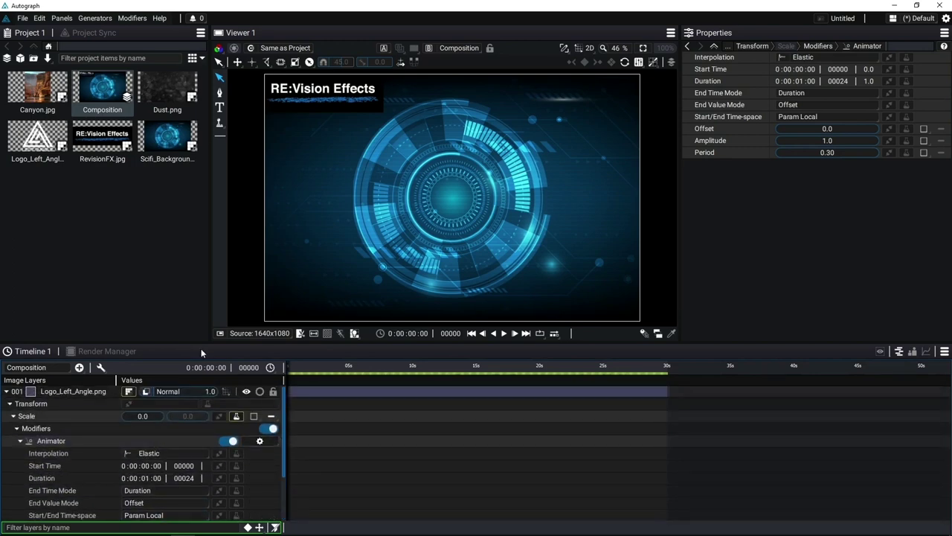
drag(196, 343, 197, 315)
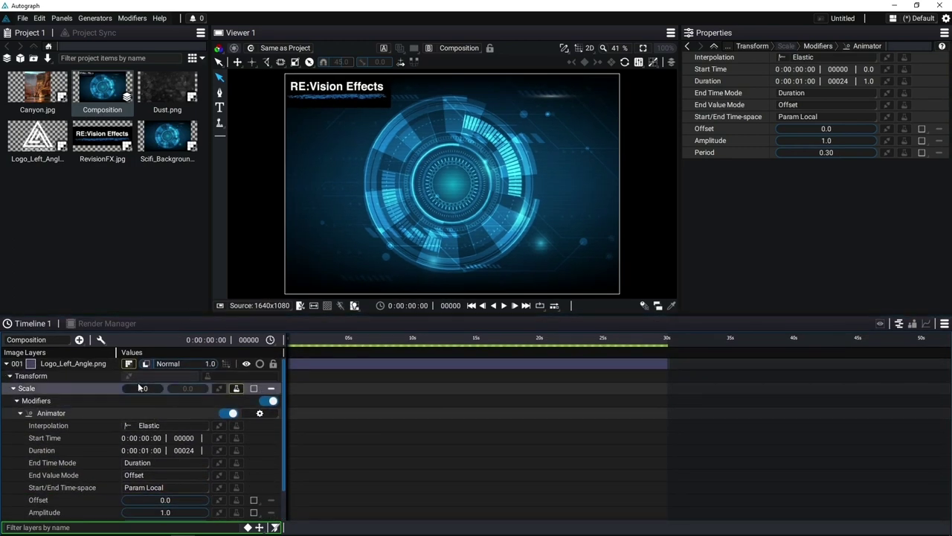
scroll(147, 421, down, 1)
click(167, 472)
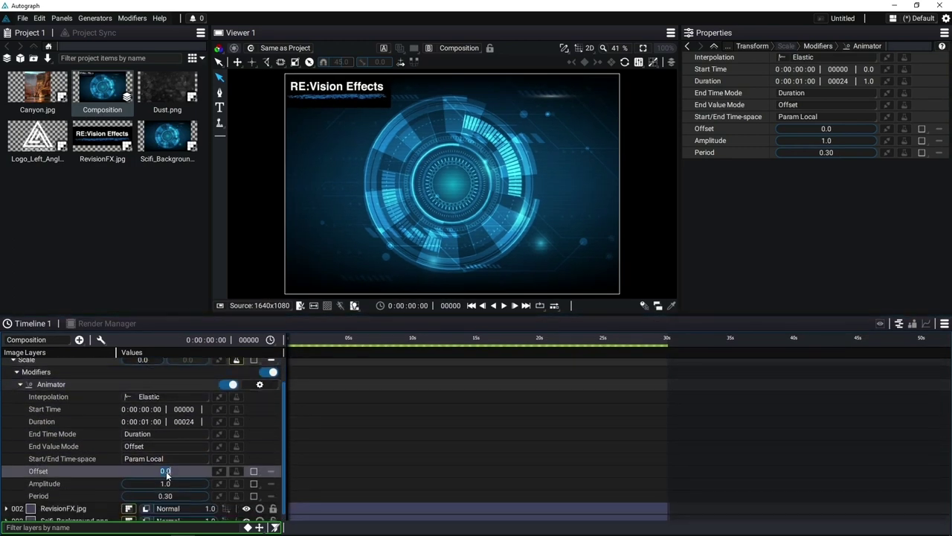
key(Return)
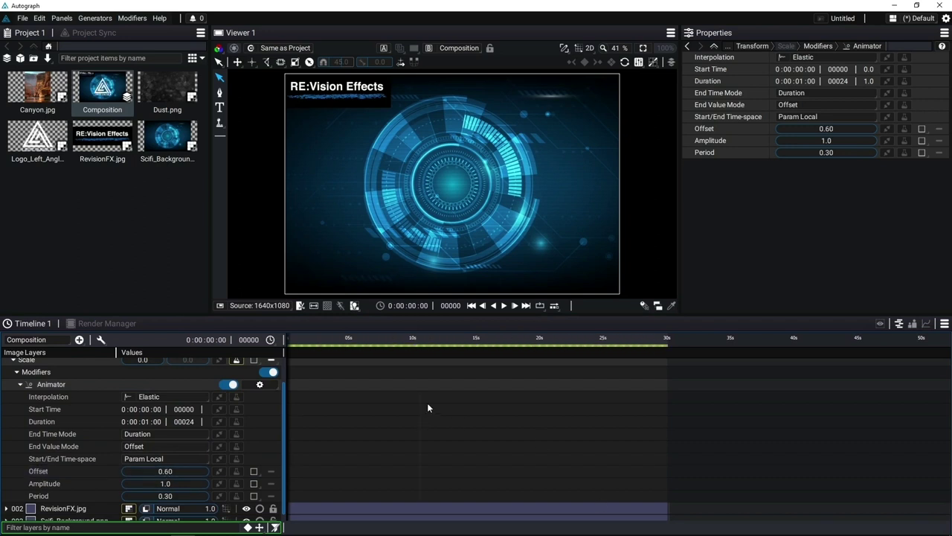
Fit the timeline to the composition, keep the Animator's Ease-Out Elastic interpolation and play the logo animation from the first frame.
key(f)
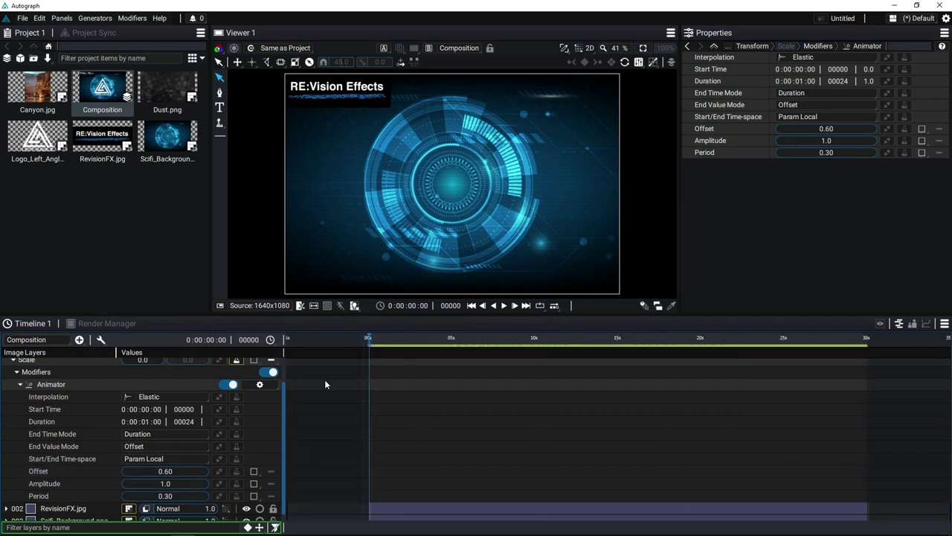
click(133, 400)
scroll(133, 400, up, 1)
click(160, 318)
click(472, 305)
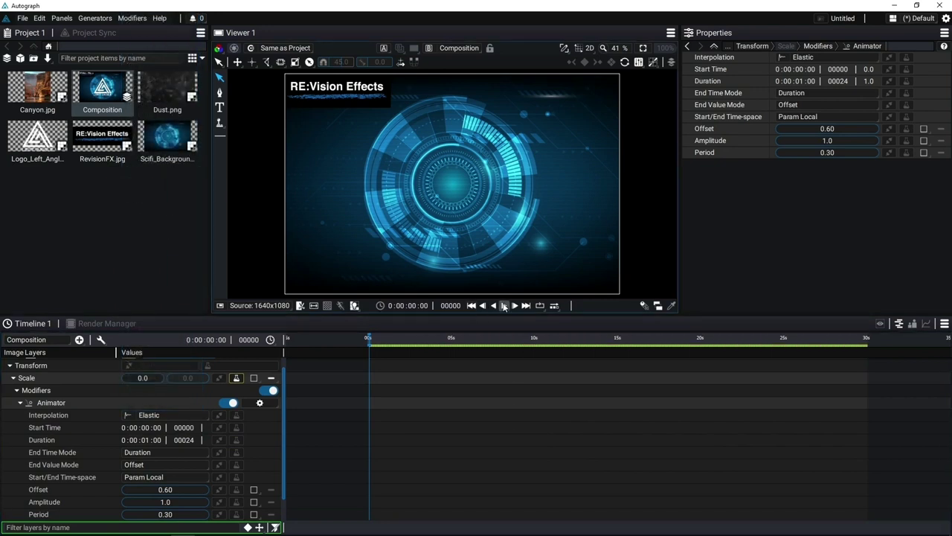
click(504, 305)
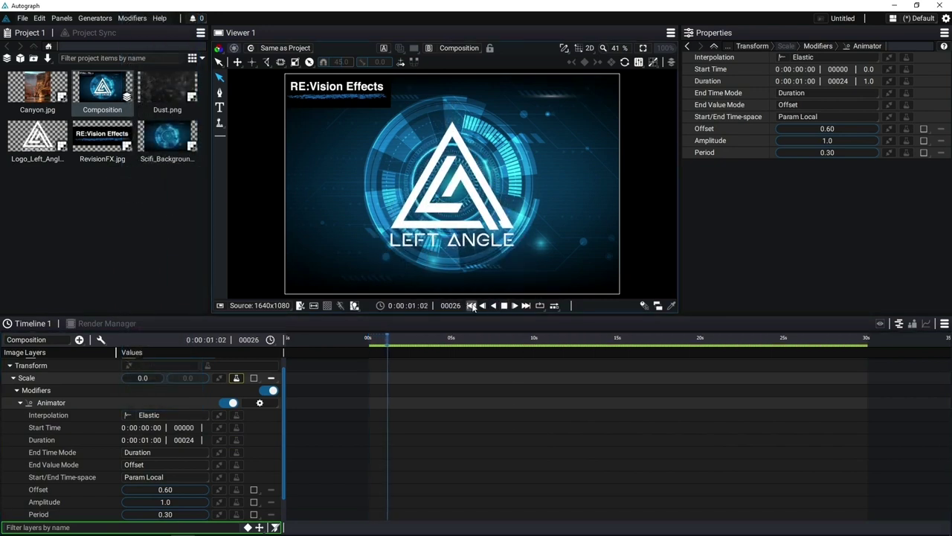
click(472, 306)
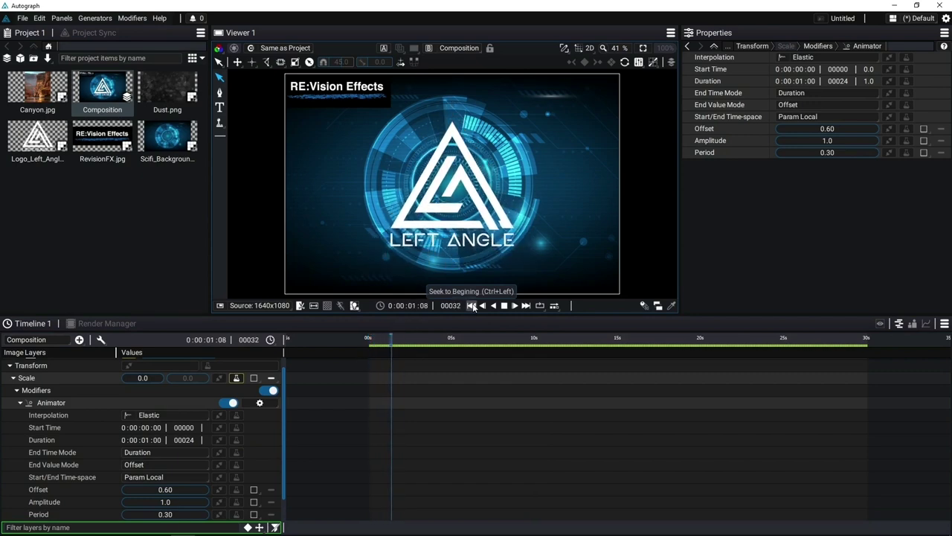
click(471, 306)
click(504, 305)
Change the Animator's interpolation to Ease-Out Bounce and play the logo animation from the first frame.
click(124, 415)
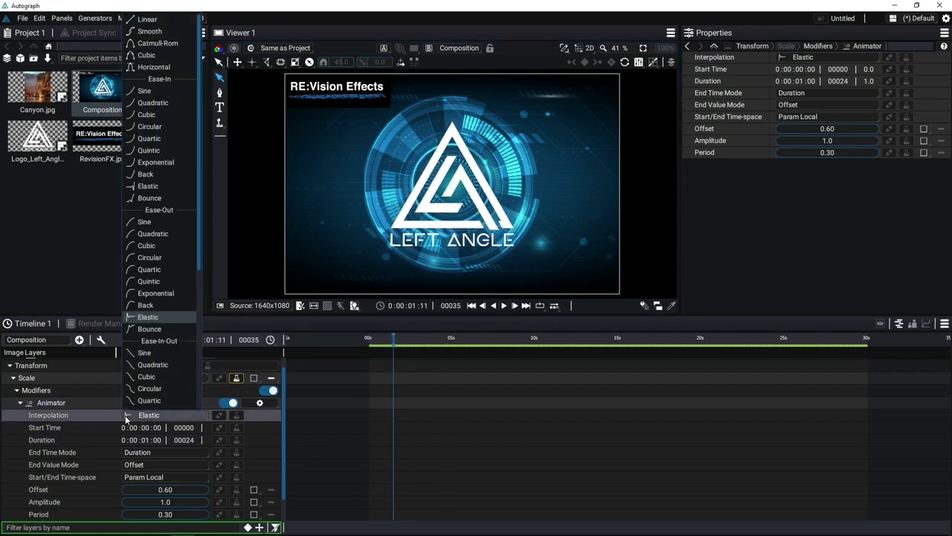
click(182, 326)
click(471, 306)
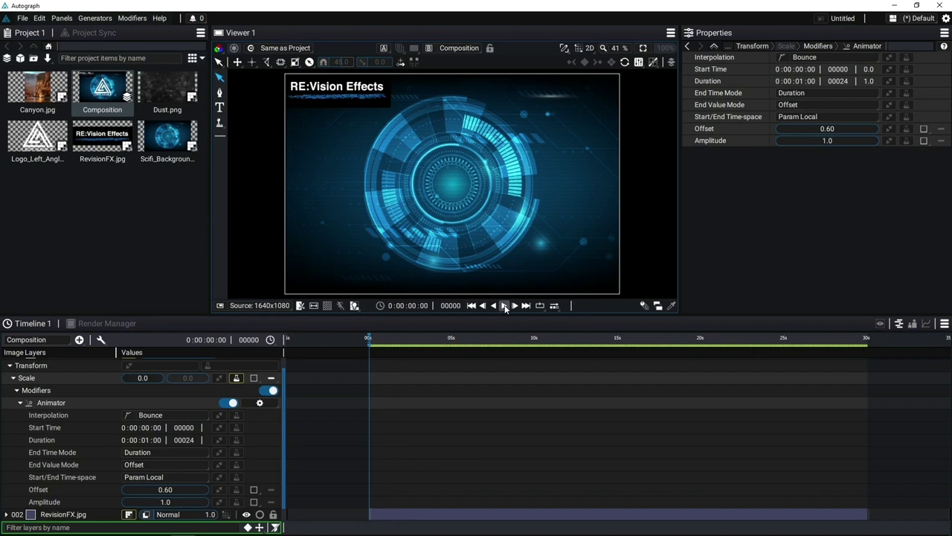
click(504, 305)
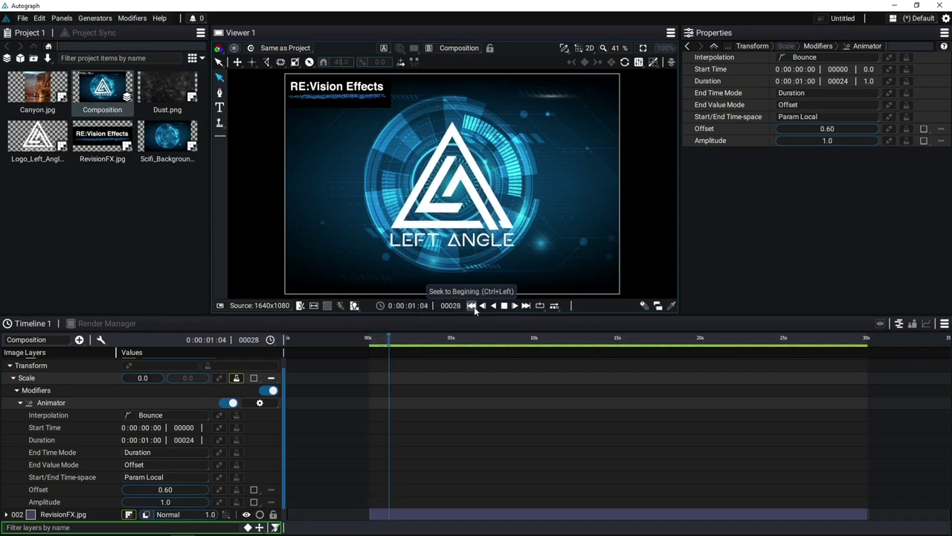
click(504, 306)
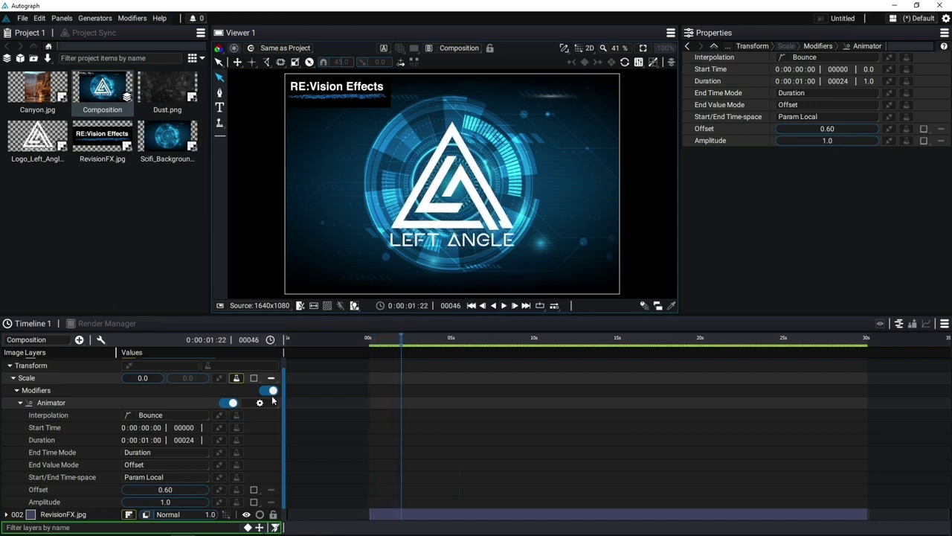
Collapse the Logo_Left_Angle.png layer and import Automan_Skinned.usd into the project from the RADI_RAF\Automan folder in File Explorer.
scroll(142, 413, up, 1)
click(8, 364)
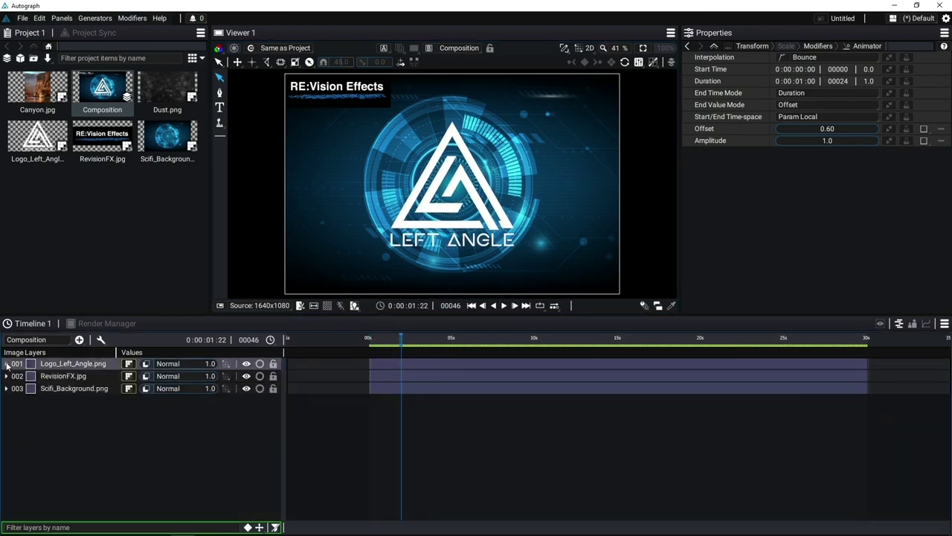
click(126, 199)
key(alt+Tab)
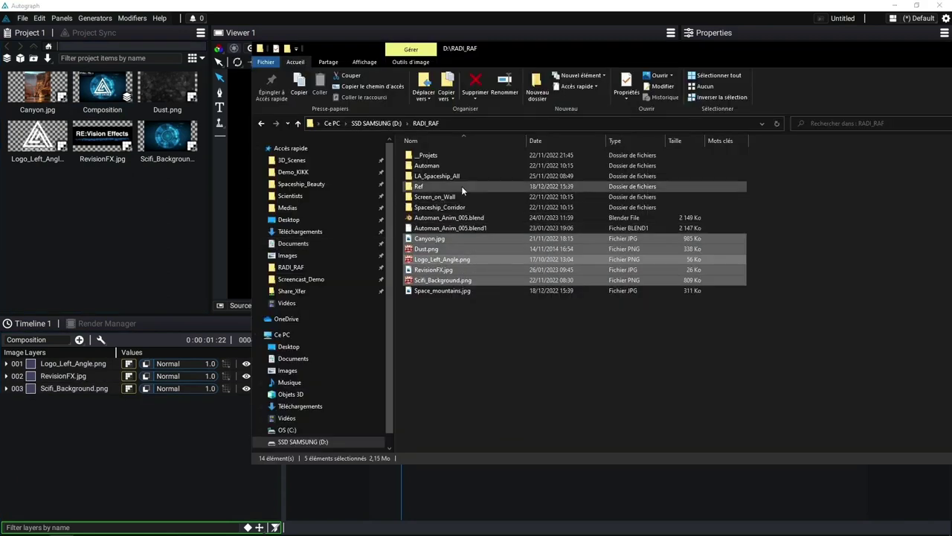
double_click(446, 165)
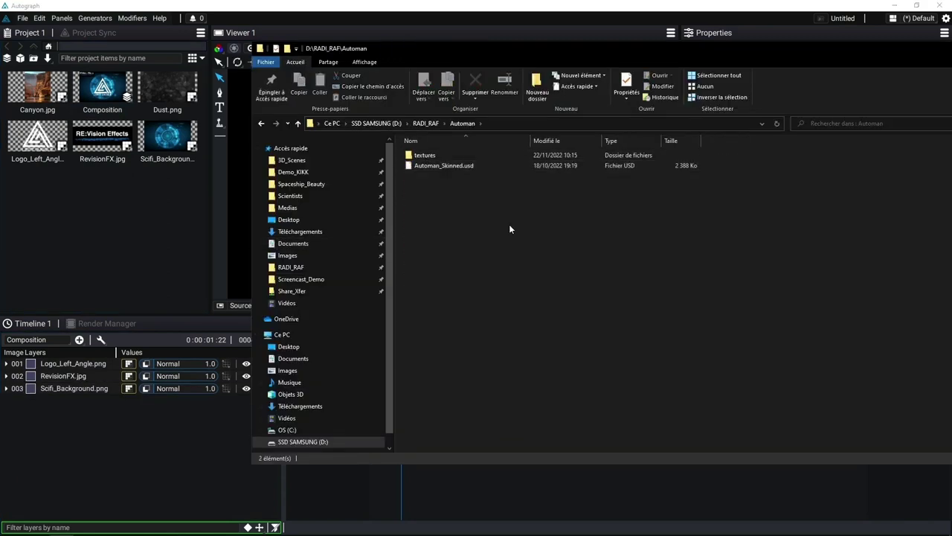
drag(441, 166, 70, 212)
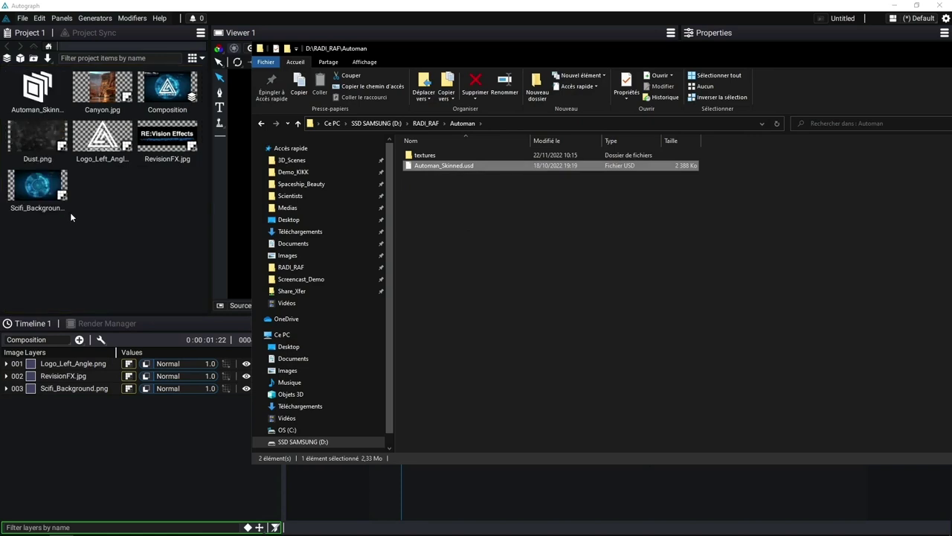
Open Automan_Skinned.usd in the viewer, look at the 3D character from a raised angle and play its animation.
click(60, 110)
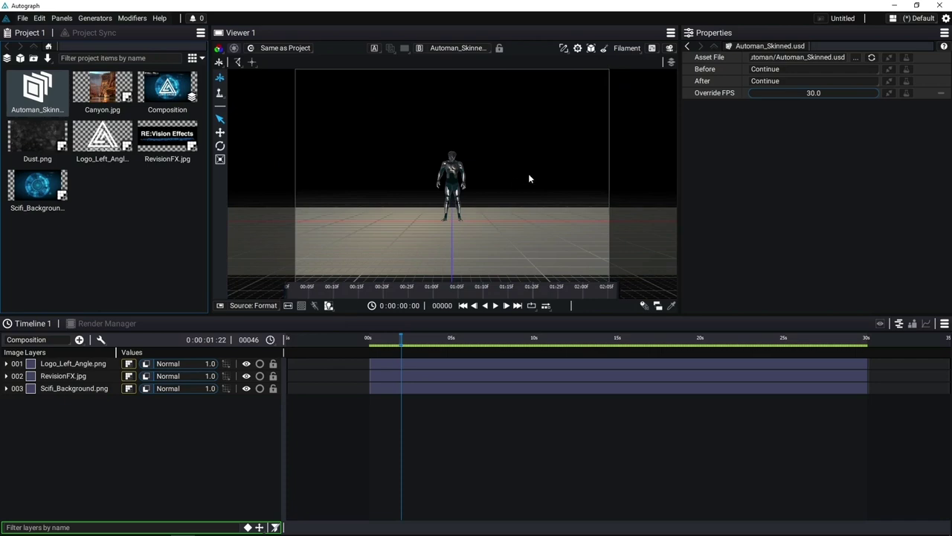
drag(489, 194, 465, 214)
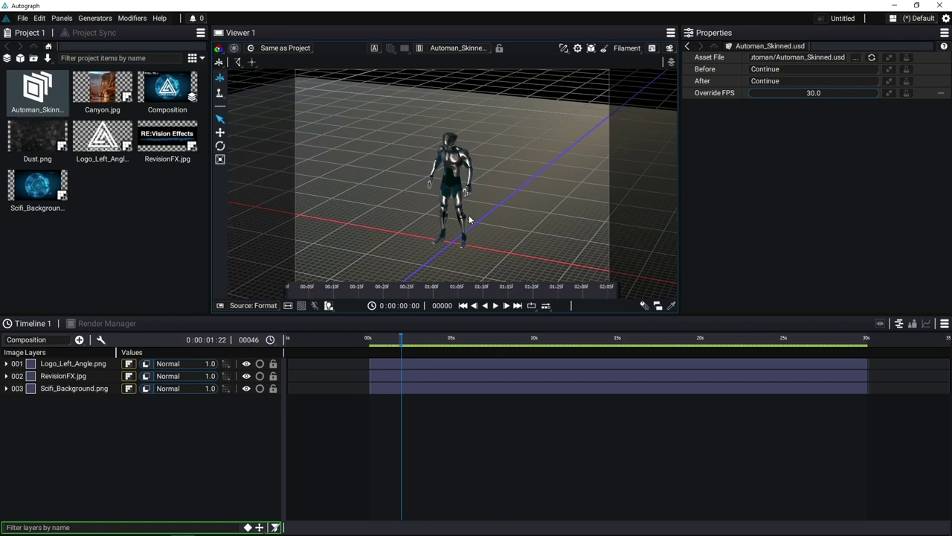
scroll(470, 217, up, 4)
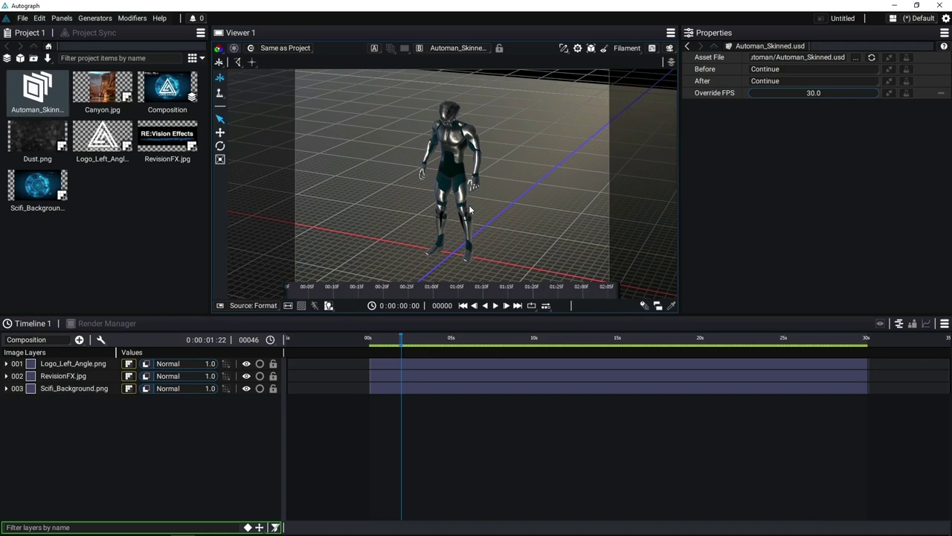
scroll(483, 286, down, 8)
click(495, 305)
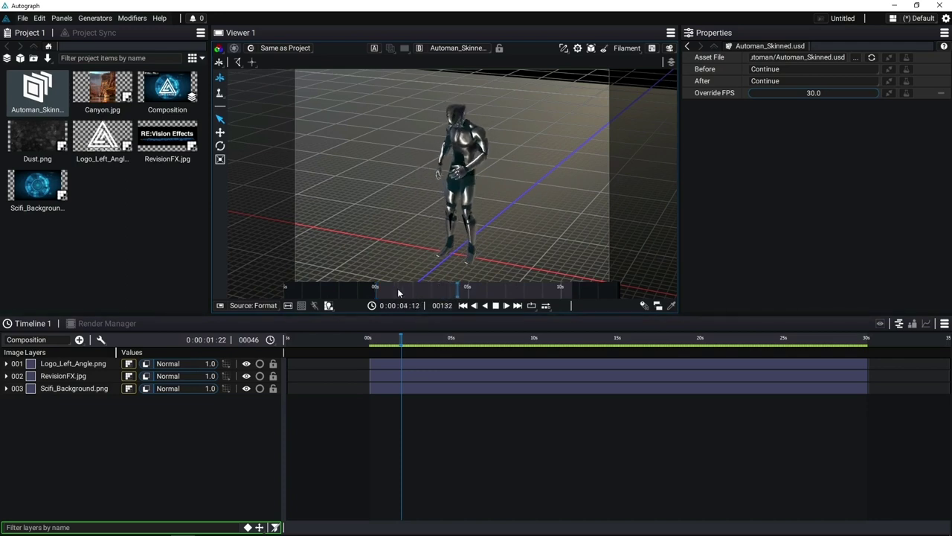
click(402, 288)
key(space)
Examine the character's legs and feet up close and scrub through its animation to frame 136.
scroll(466, 243, up, 5)
drag(466, 242, 457, 215)
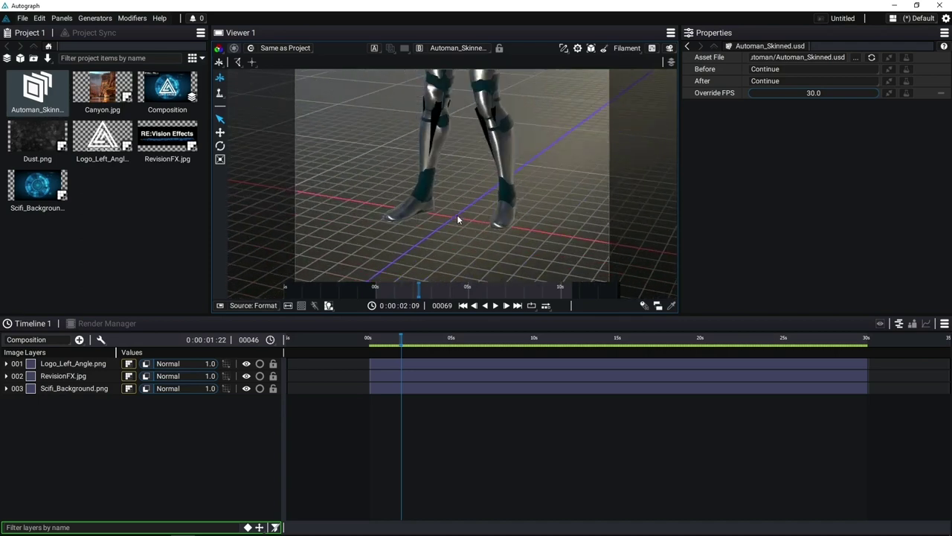
scroll(458, 220, down, 5)
drag(470, 170, 444, 230)
drag(418, 288, 450, 285)
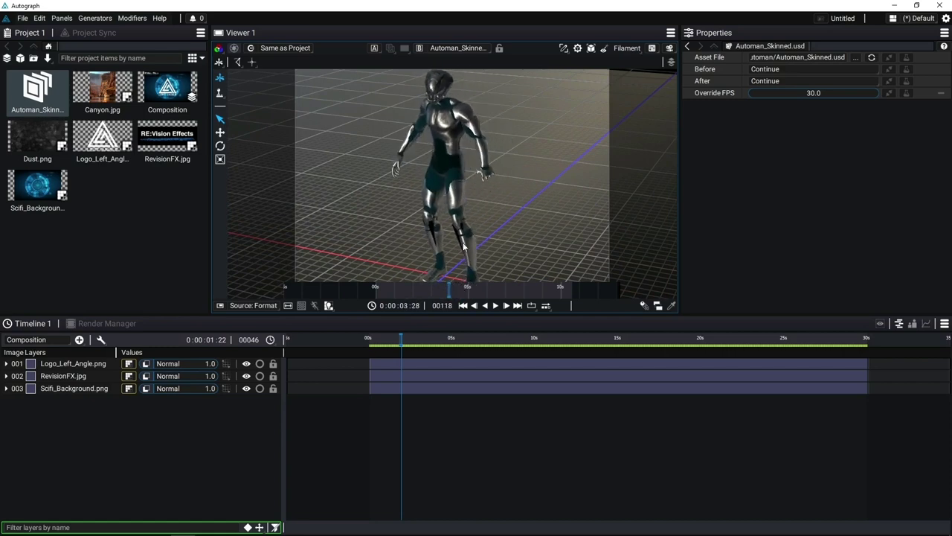
scroll(463, 240, down, 1)
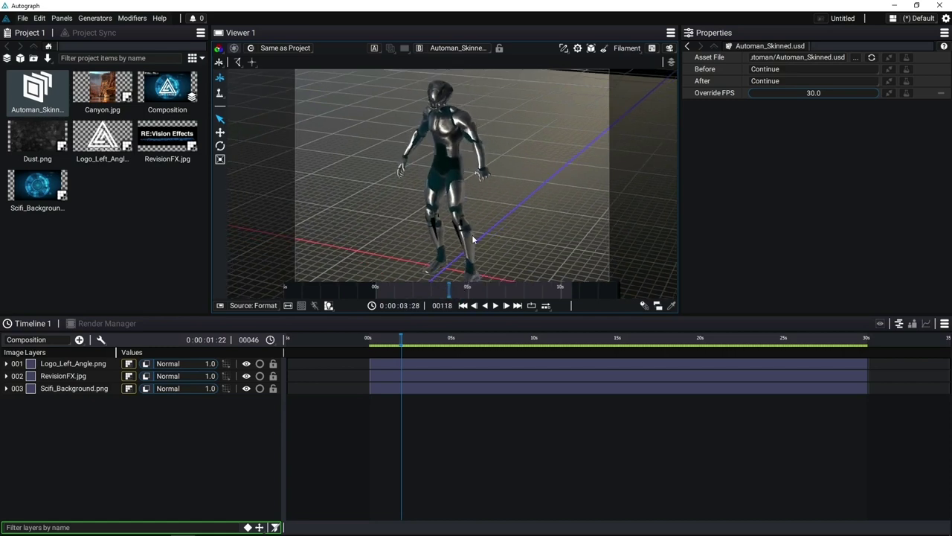
scroll(457, 236, down, 3)
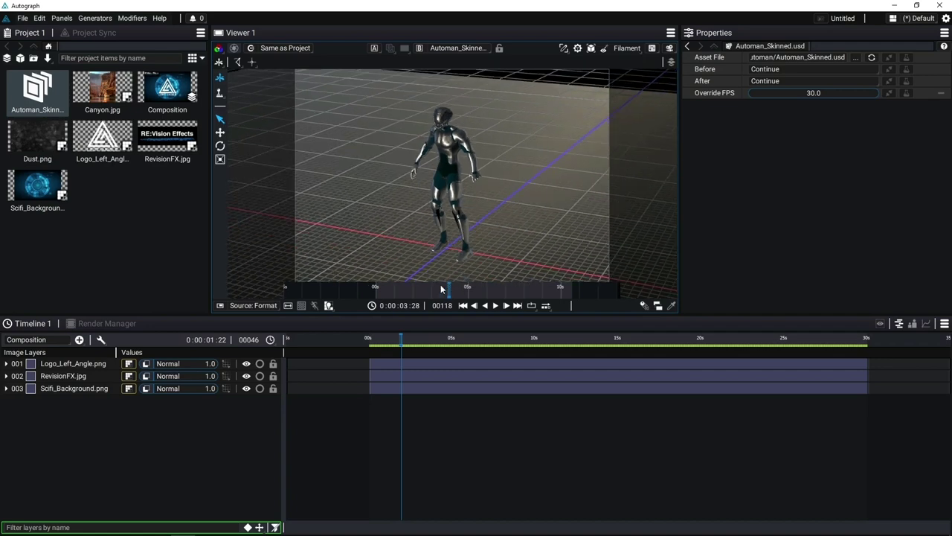
drag(441, 289, 461, 290)
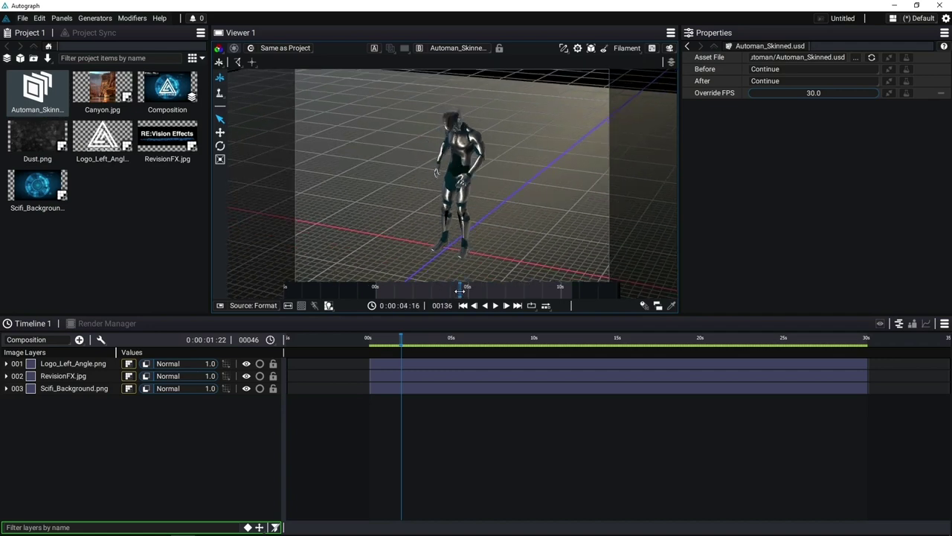
Create a new 3D scene, open it in the viewer and add Automan_Skinned.usd to it.
click(20, 58)
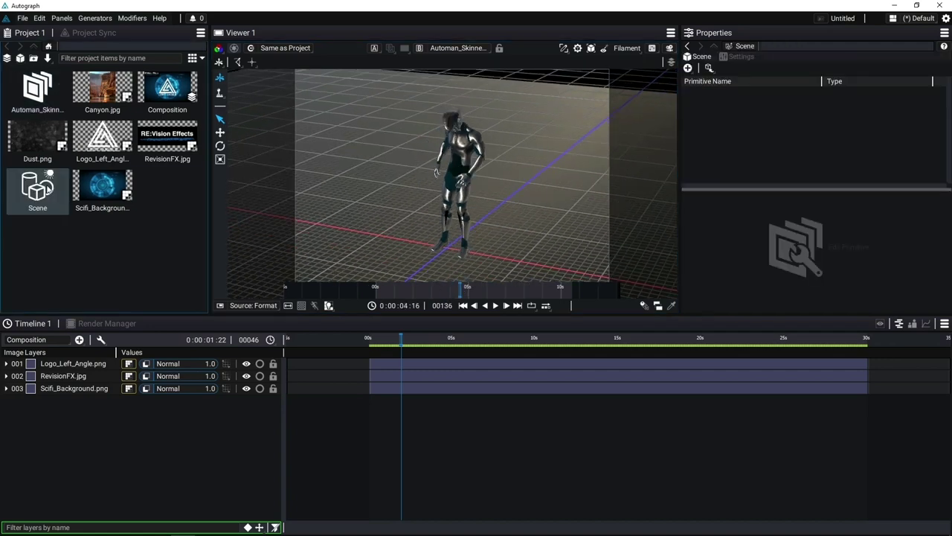
double_click(48, 189)
click(708, 68)
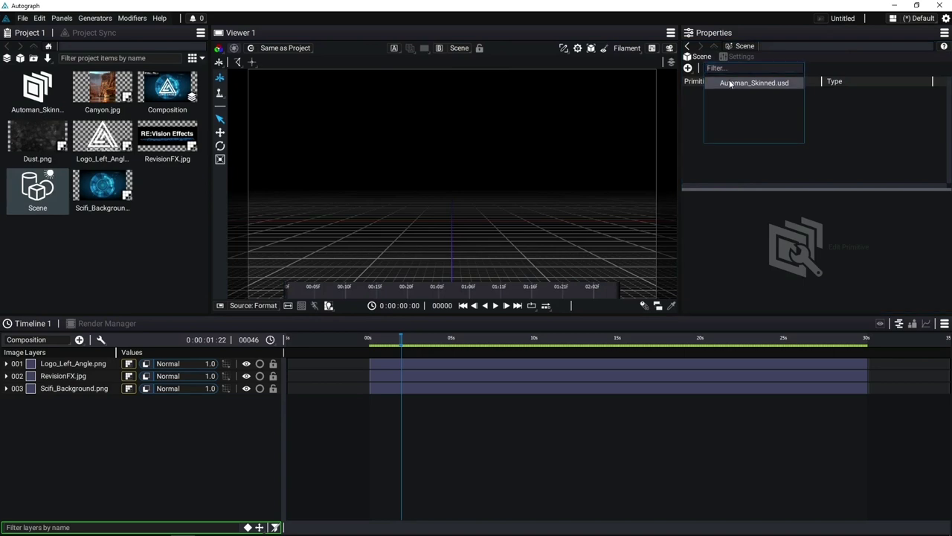
click(729, 81)
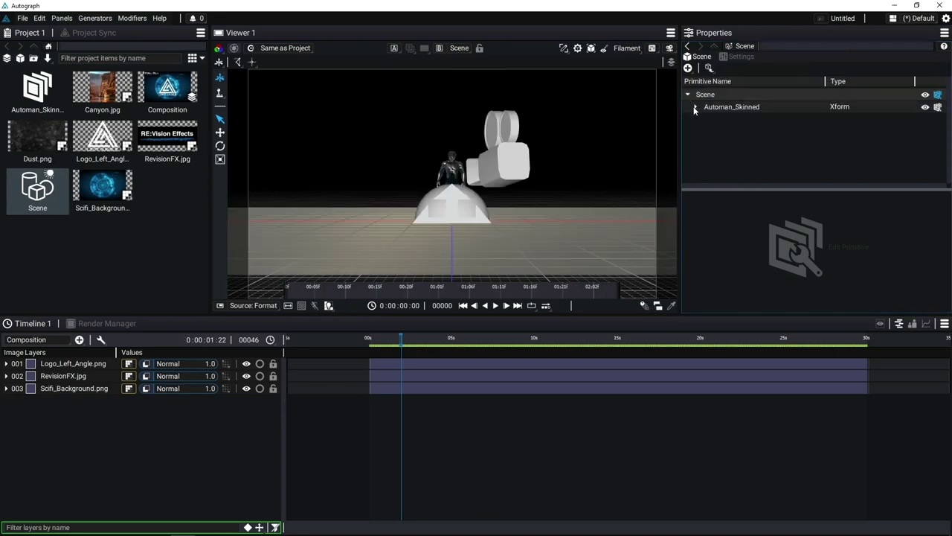
Inspect the scene's character, camera and light from a raised angle and show the Automan_Skinned.usd asset's properties.
drag(496, 203, 473, 199)
scroll(468, 208, up, 5)
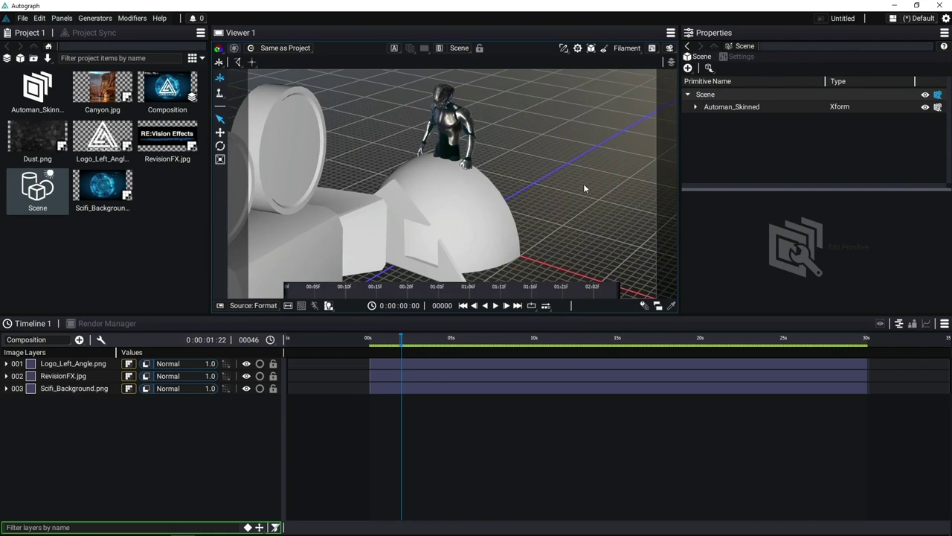
click(52, 93)
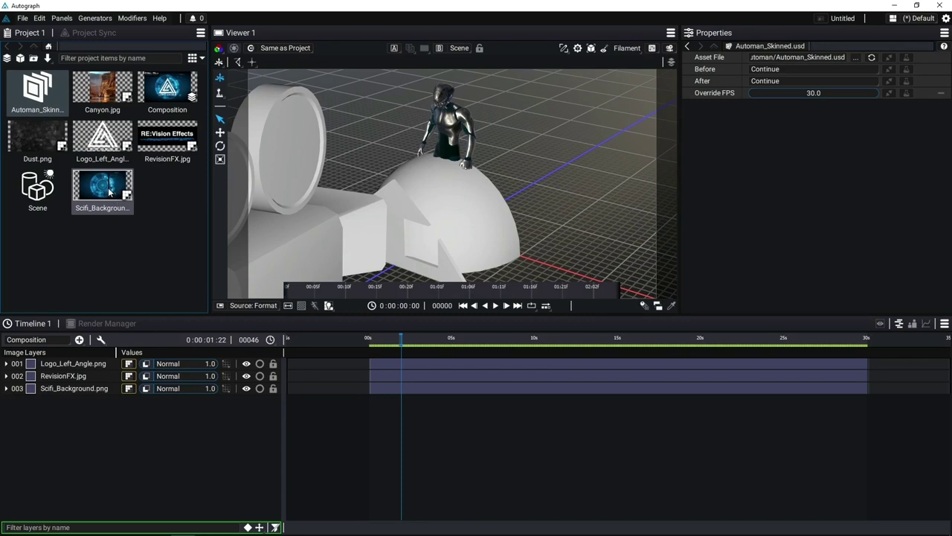
Expand the Scene's Automan_Skinned hierarchy and hide its lights, Plane and Camera primitives.
double_click(60, 93)
double_click(24, 183)
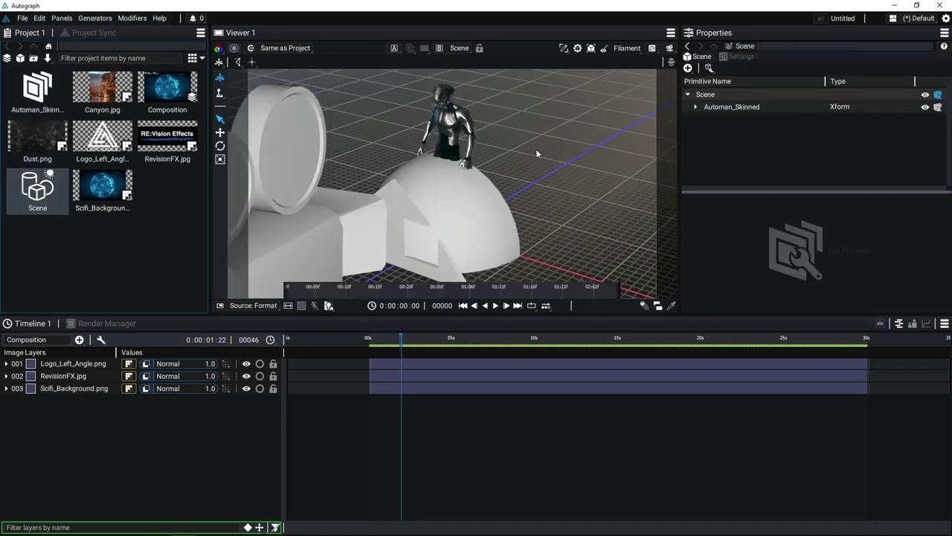
click(695, 106)
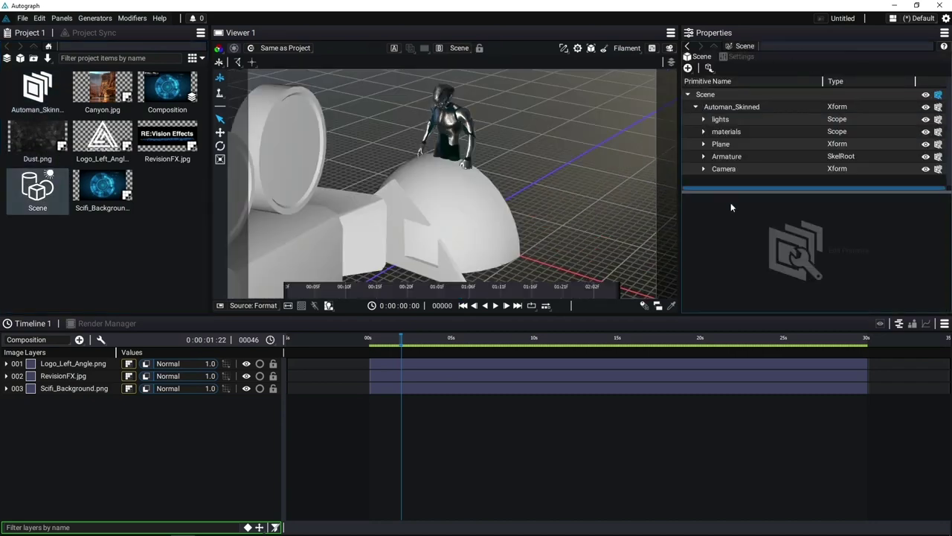
drag(737, 189, 740, 219)
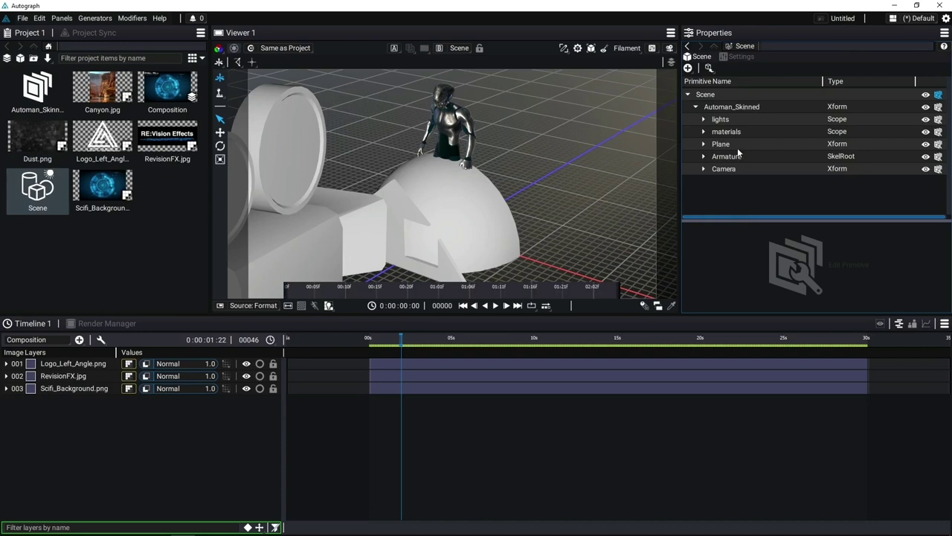
click(927, 120)
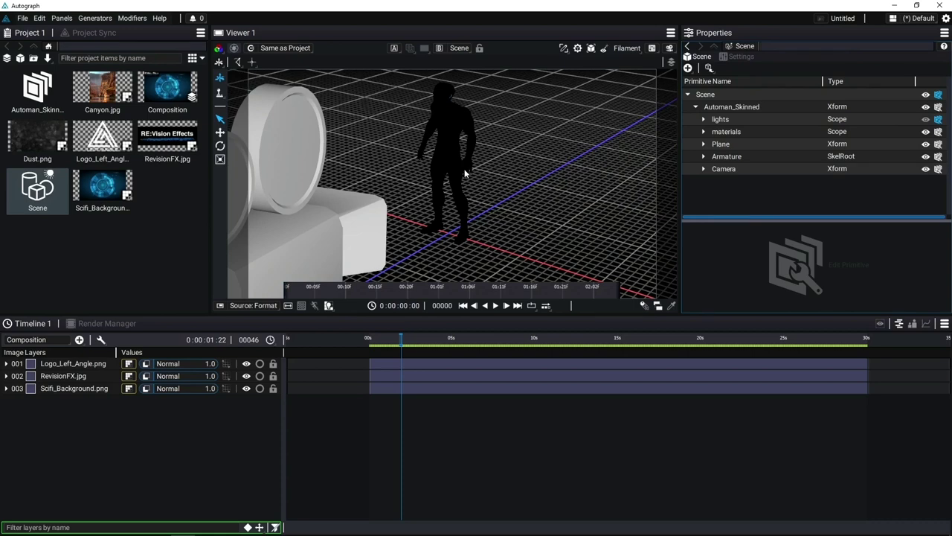
click(926, 144)
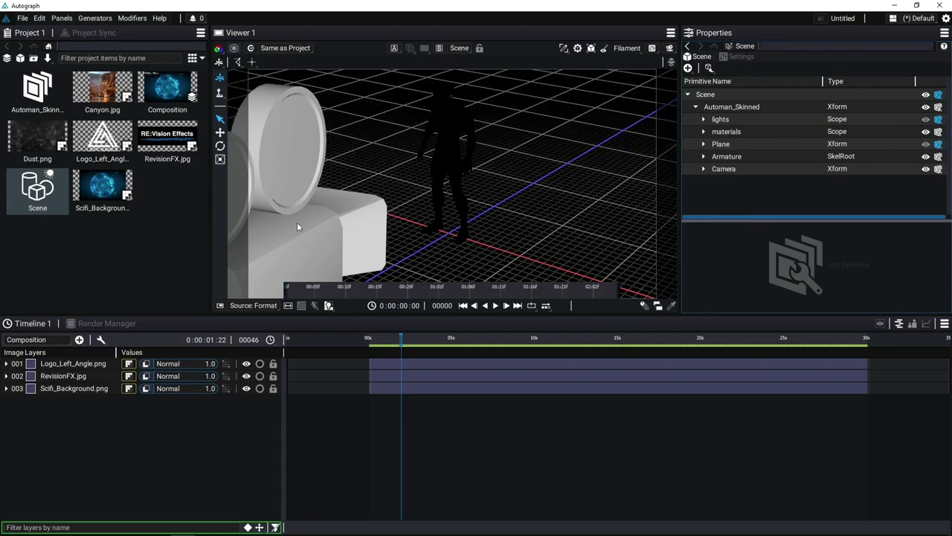
click(927, 169)
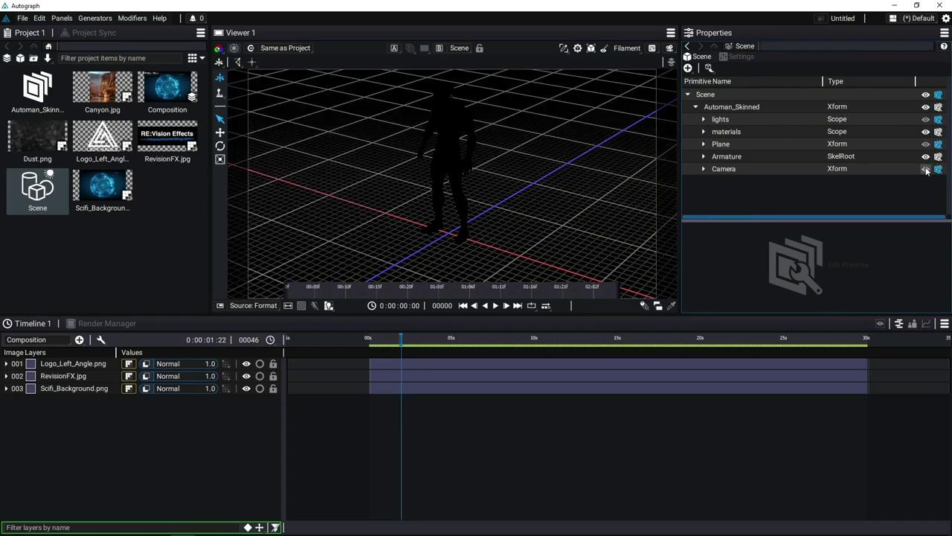
Hide the Armature skeleton inside the Armature group and play the scene's animation.
click(703, 157)
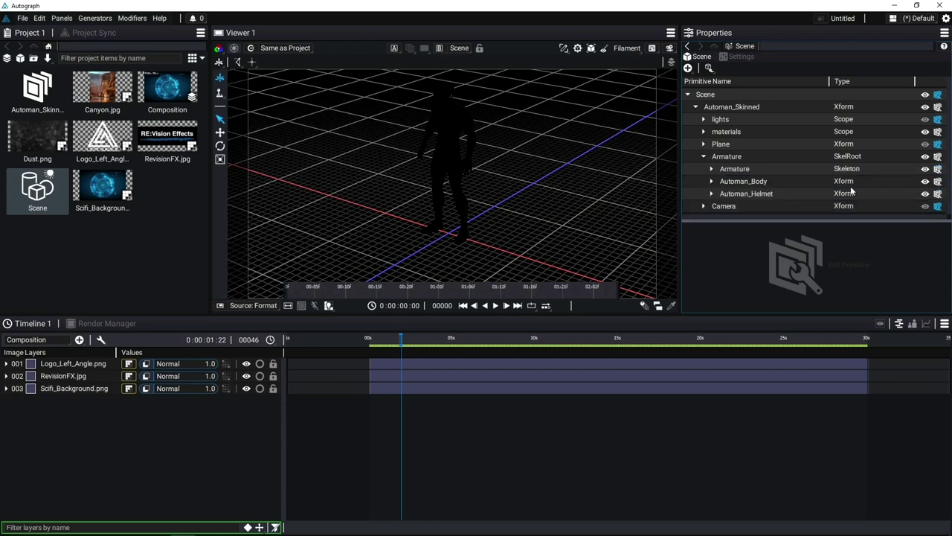
click(926, 169)
drag(401, 296, 377, 284)
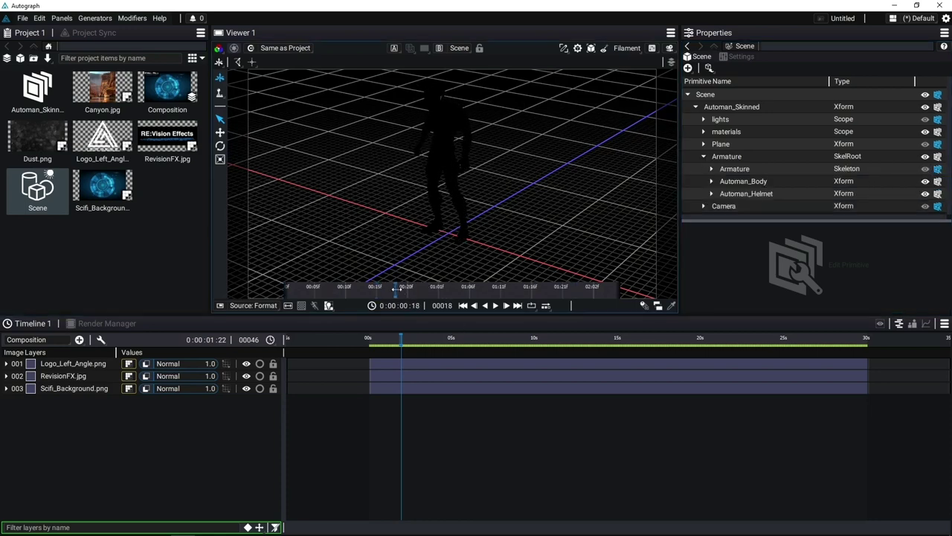
key(space)
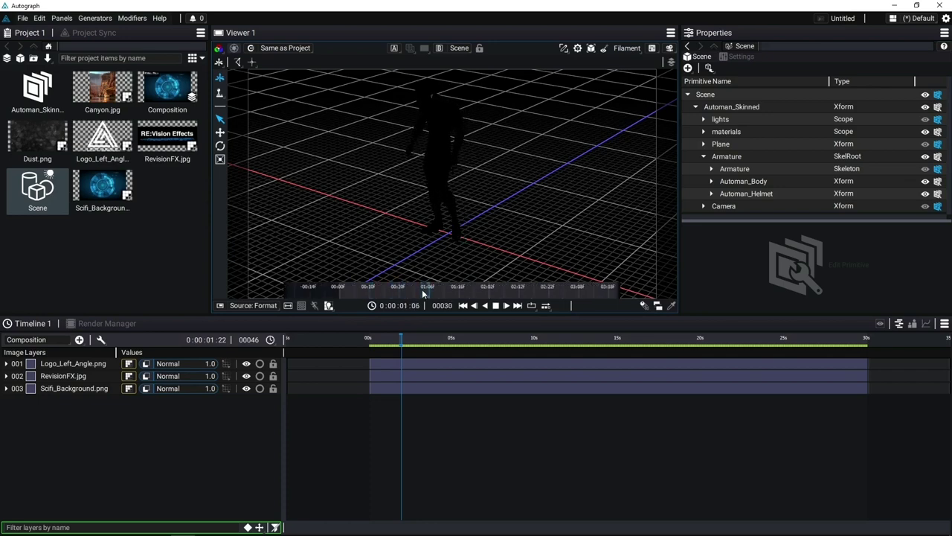
key(space)
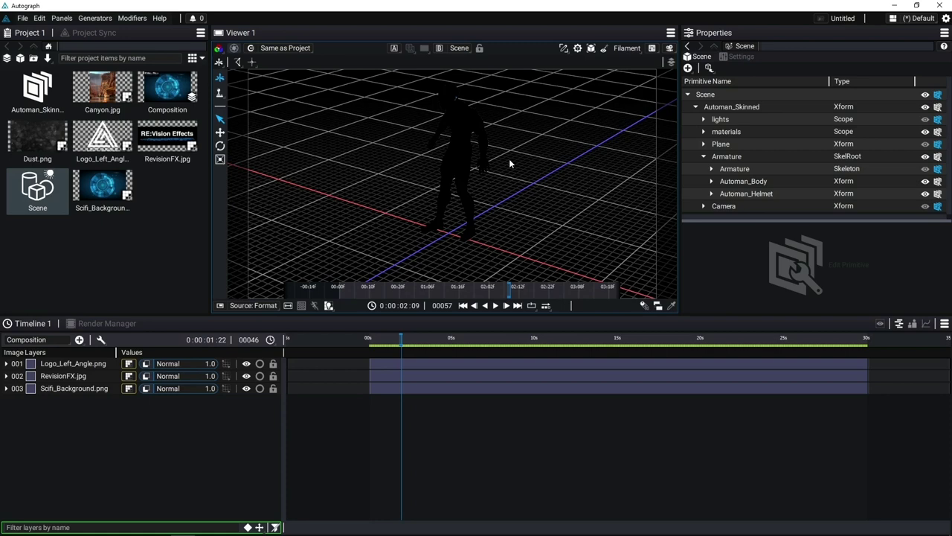
Create a new HD (1920x1080) composition and open it in the viewer and timeline.
click(6, 58)
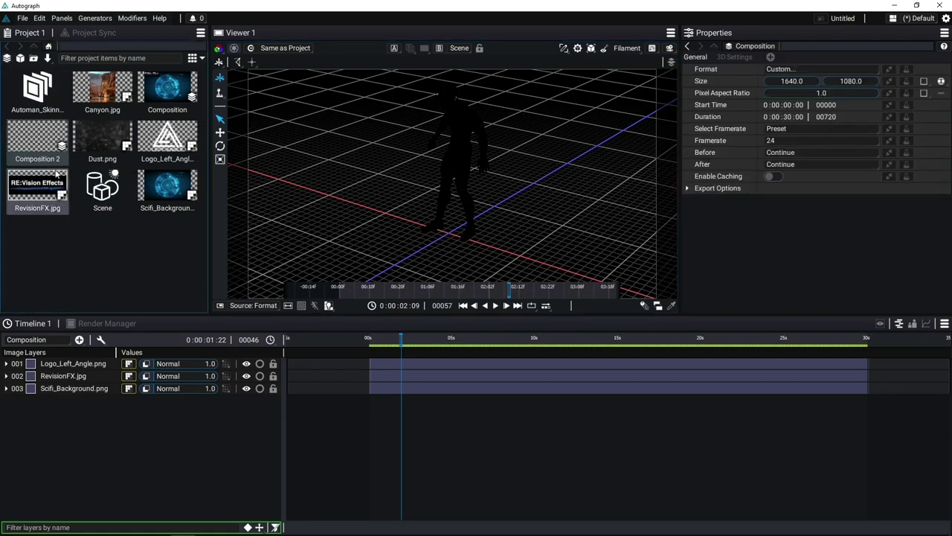
double_click(46, 148)
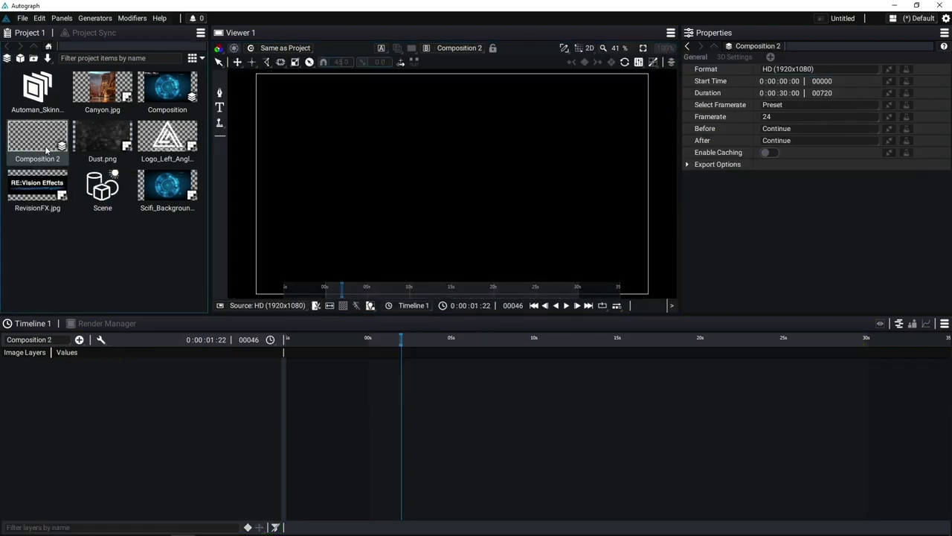
Rename the Scene item as Character and add it to Composition 2 as a layer.
click(104, 200)
text(Character)
key(Return)
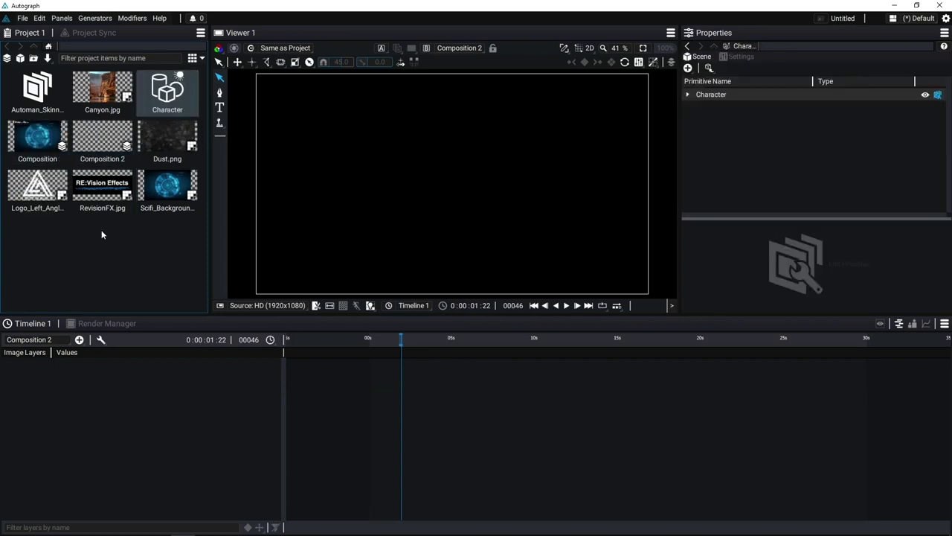
drag(165, 93, 115, 428)
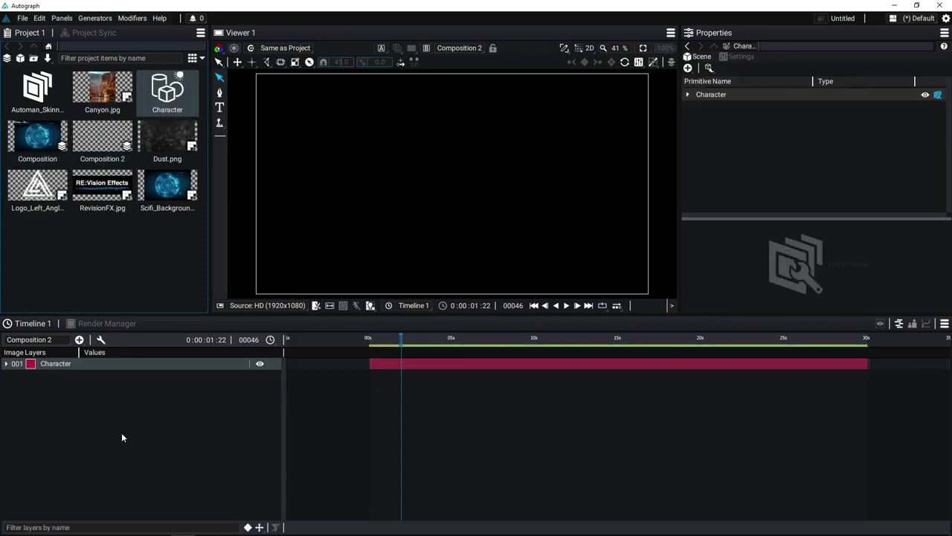
Show the composition against the transparency checkerboard and switch the viewer from 2D to 3D.
click(430, 338)
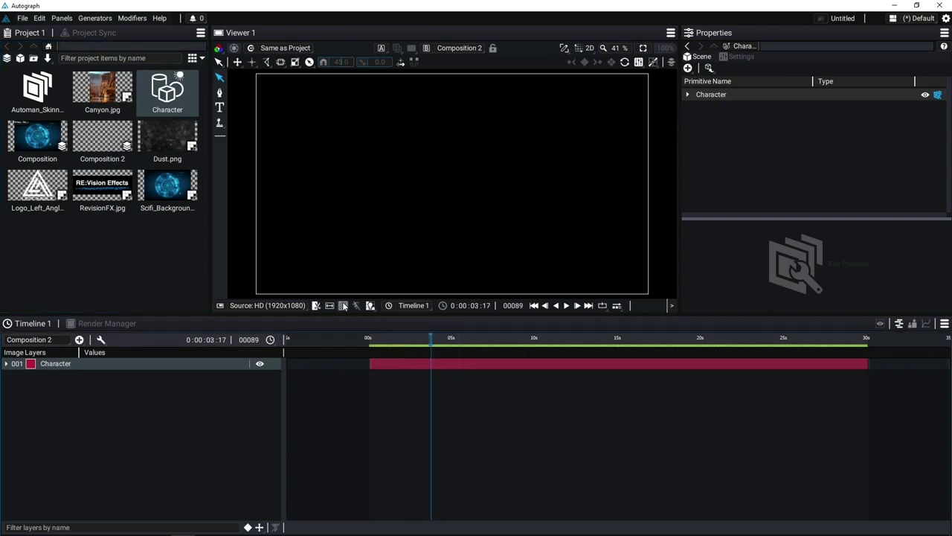
click(343, 306)
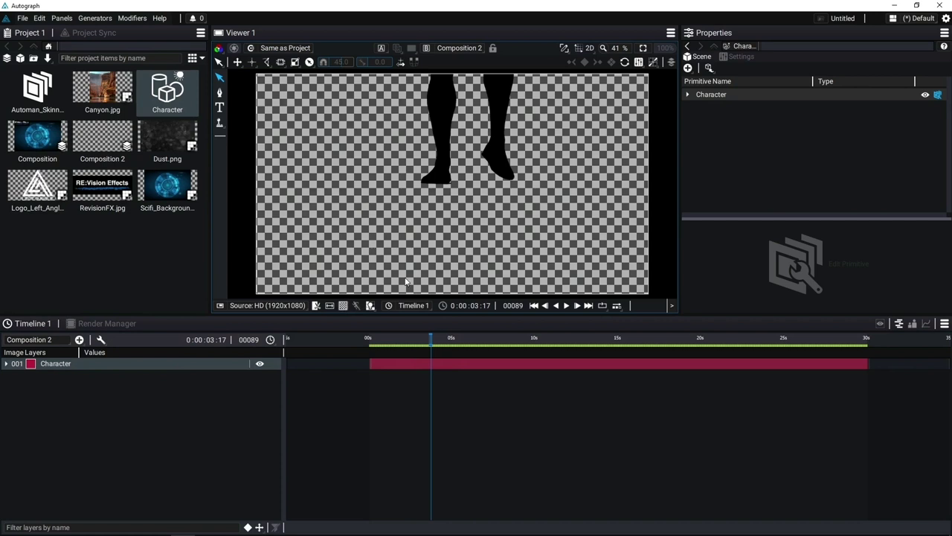
drag(414, 337, 467, 342)
click(588, 47)
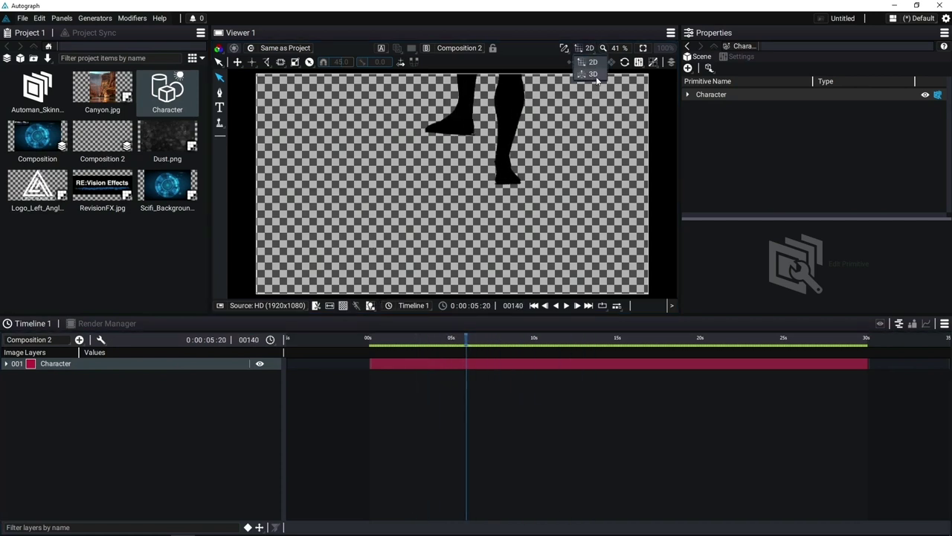
click(594, 76)
Frame the whole character, scrub through its animation and play it from around the 5-second mark.
scroll(534, 208, up, 4)
drag(459, 338, 448, 339)
click(449, 340)
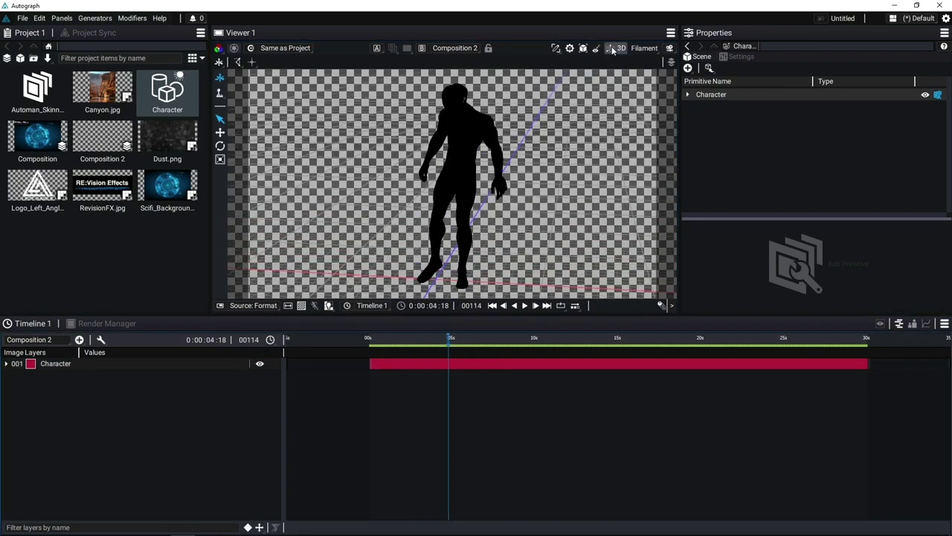
drag(437, 340, 494, 334)
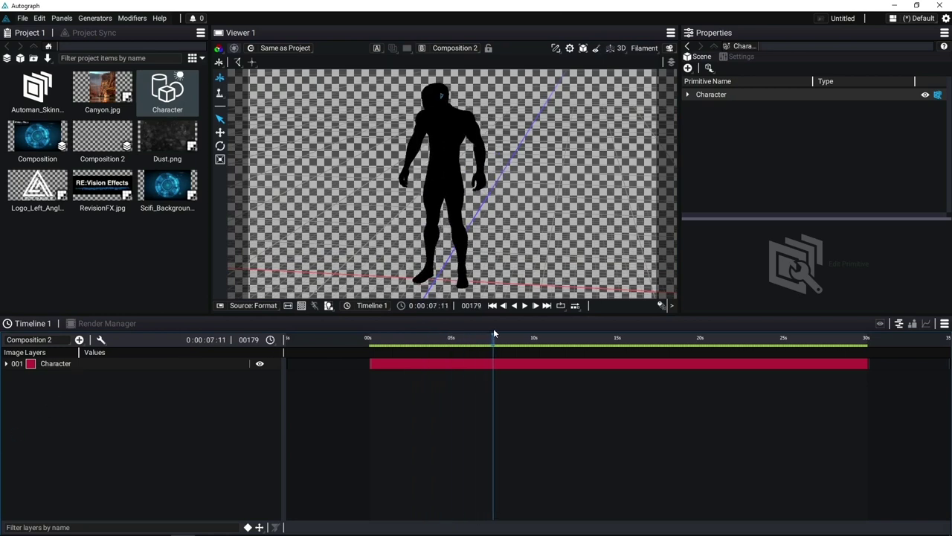
click(450, 340)
key(space)
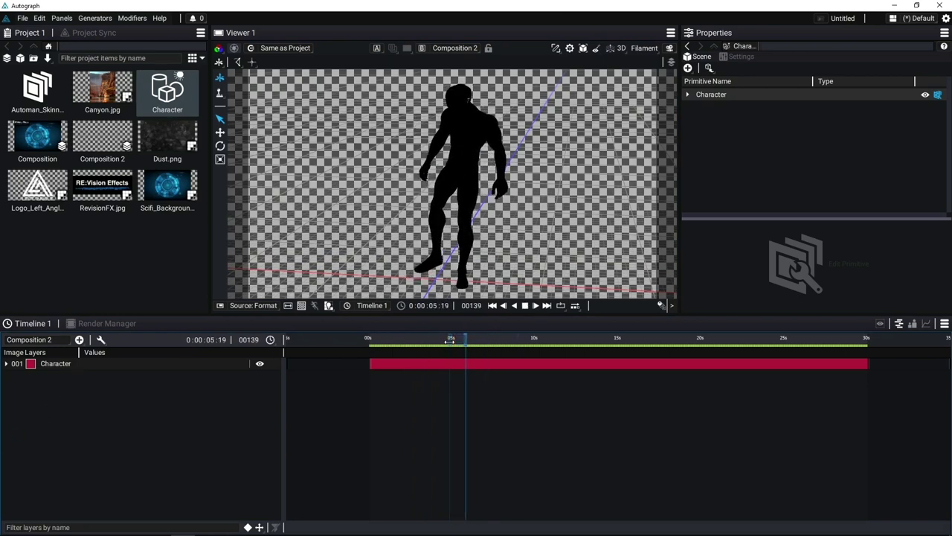
key(space)
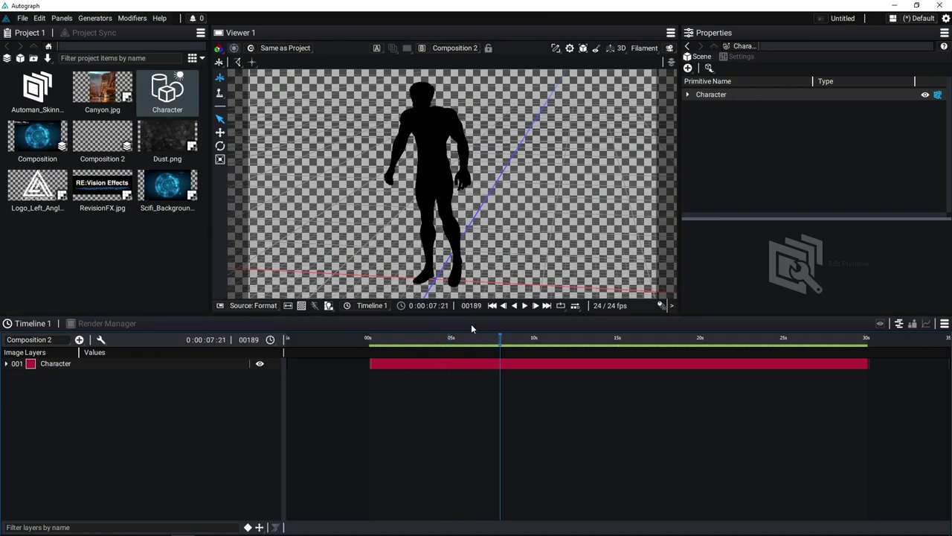
Import Spaceship_Corridor.usdc from the Spaceship_Corridor folder and add it to Composition 2 below the Character layer.
key(alt+Tab)
click(439, 125)
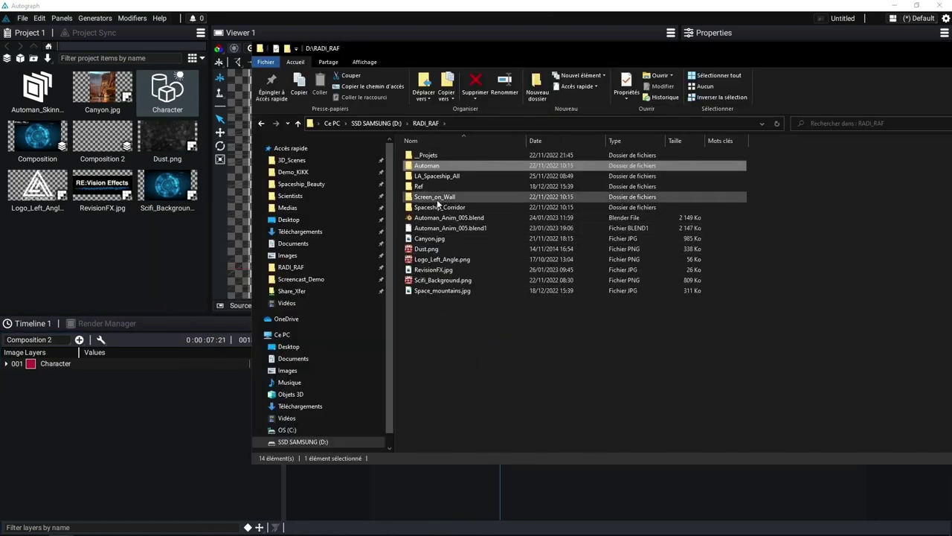
double_click(440, 196)
click(444, 166)
drag(445, 166, 118, 255)
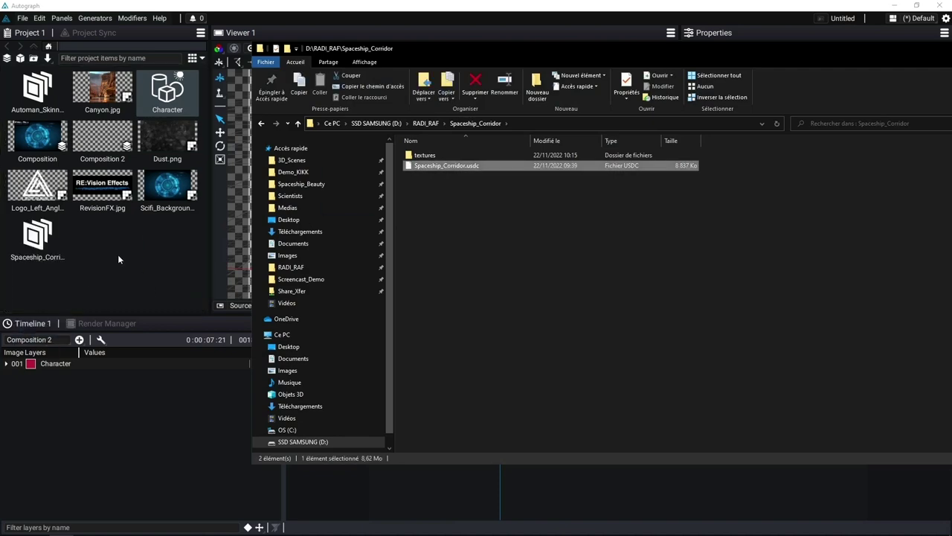
drag(46, 257, 75, 404)
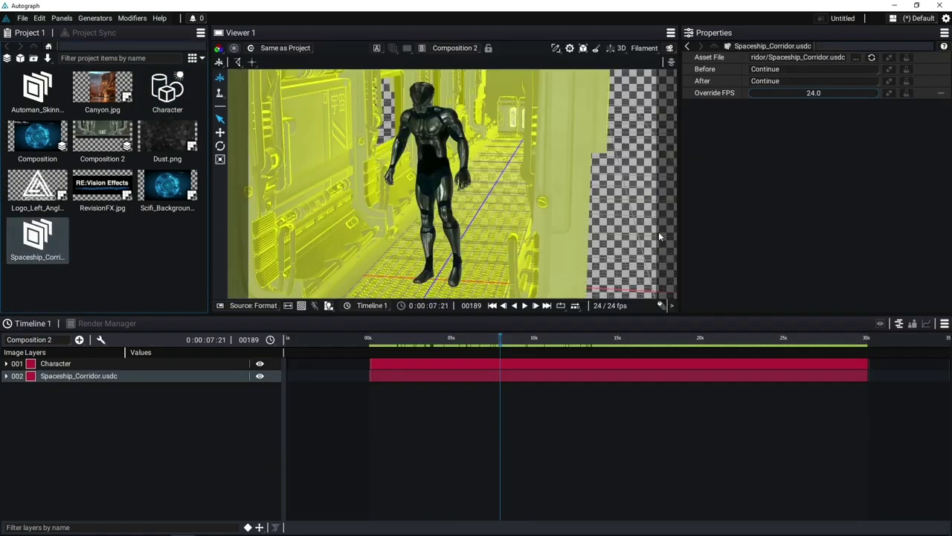
click(641, 226)
Frame the character inside the corridor at frame 63, create a camera from this view and show the camera's properties.
mouse_move(488, 245)
mouse_down()
mouse_move(497, 242)
mouse_move(481, 244)
mouse_up()
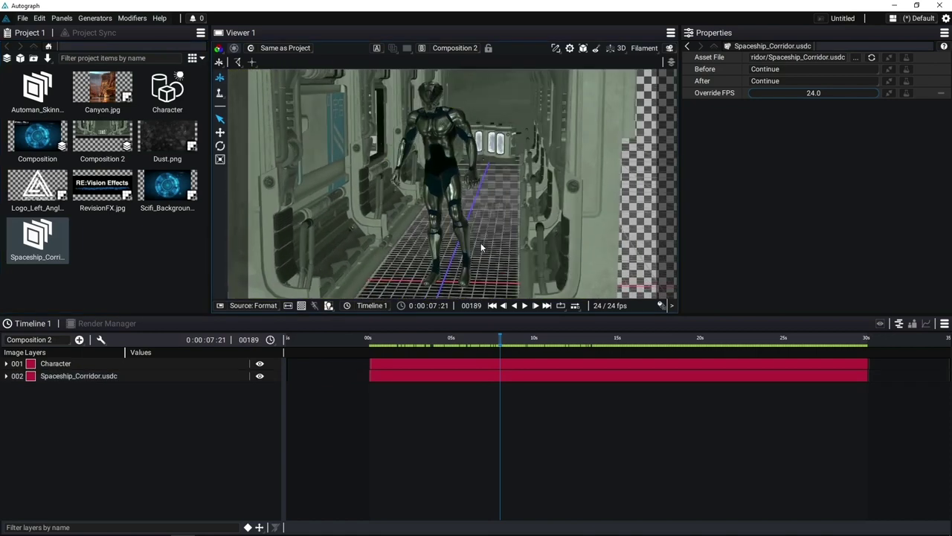
click(449, 338)
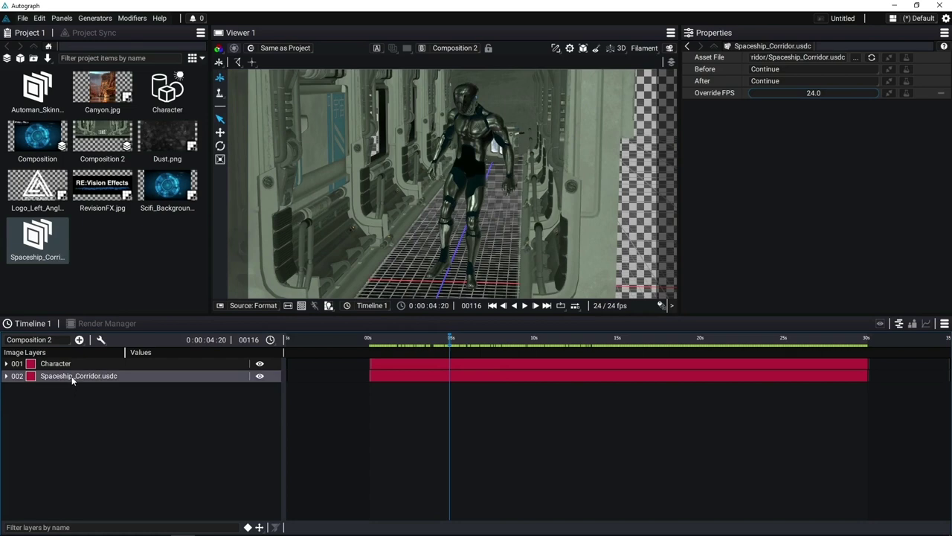
mouse_move(430, 340)
mouse_down()
mouse_move(440, 339)
mouse_move(402, 339)
mouse_move(413, 340)
mouse_up()
scroll(449, 133, up, 3)
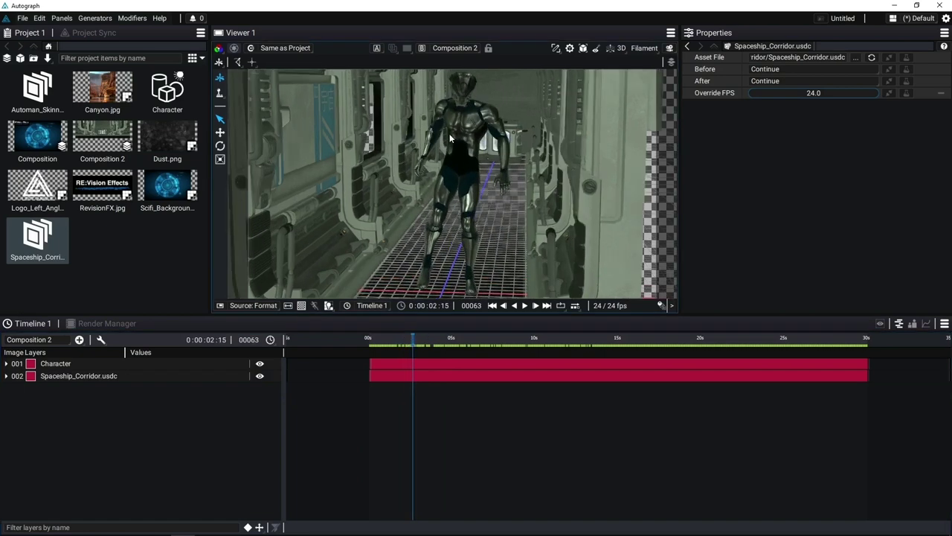
drag(496, 161, 528, 223)
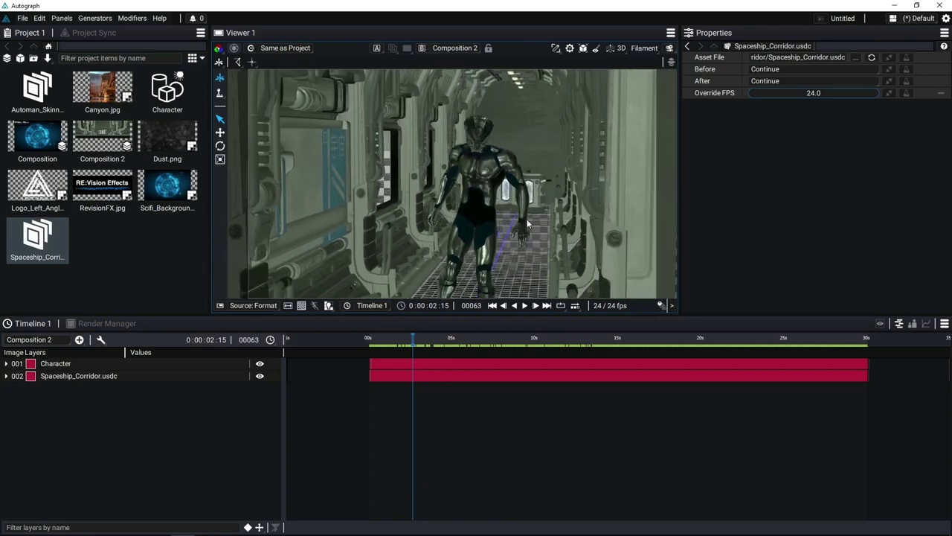
click(669, 48)
click(685, 68)
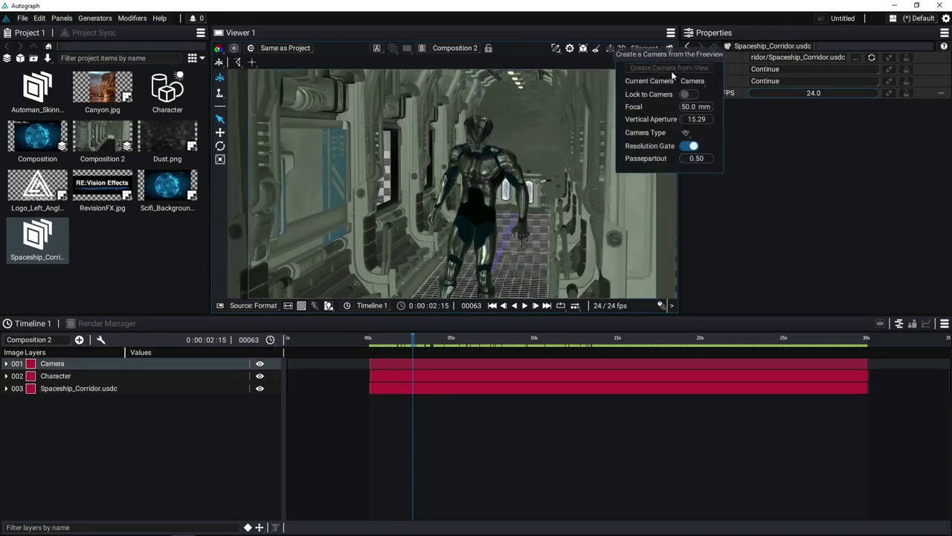
click(81, 368)
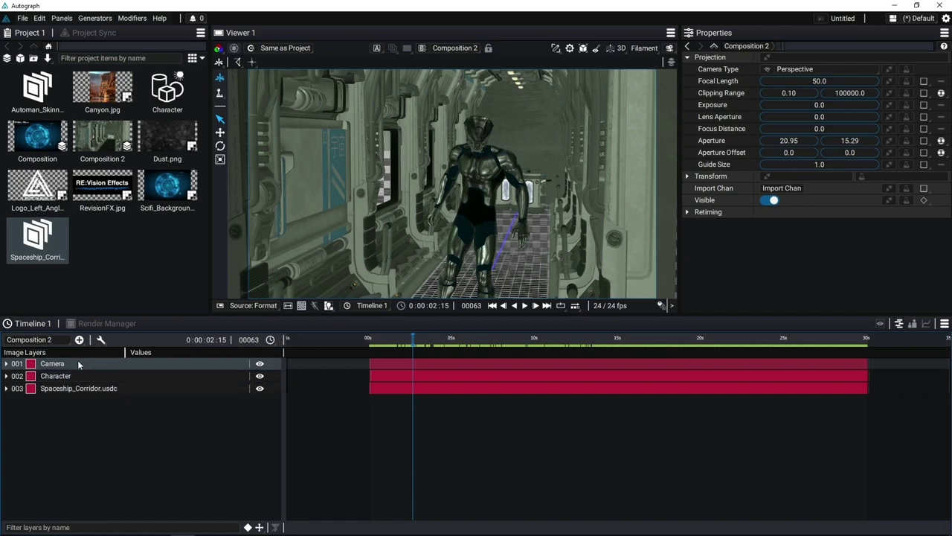
Duplicate the Character layer and set the copy's Z position to -7.50, behind the original in the corridor.
click(85, 375)
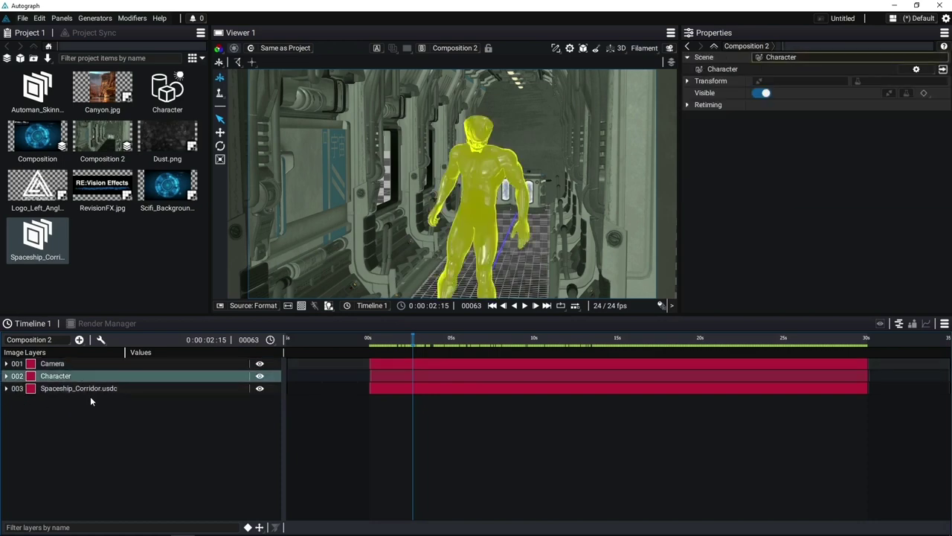
key(ctrl+d)
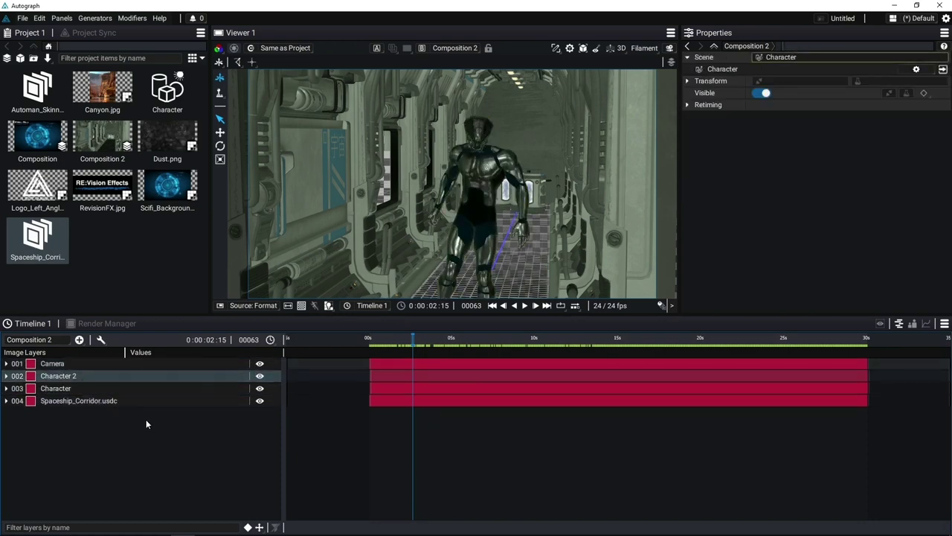
key(p)
drag(201, 401, 142, 401)
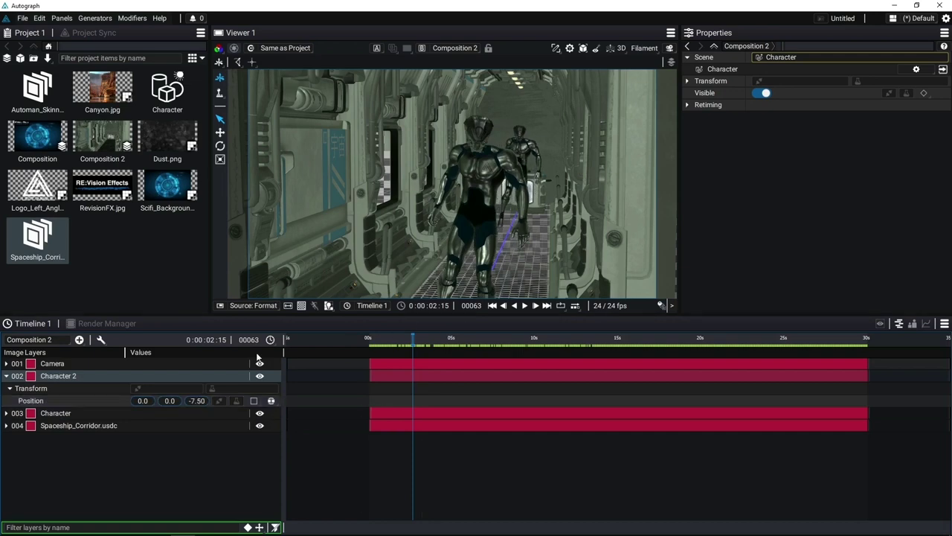
Lock the view to the camera and reframe its shot of the two characters in the corridor.
click(668, 48)
click(690, 96)
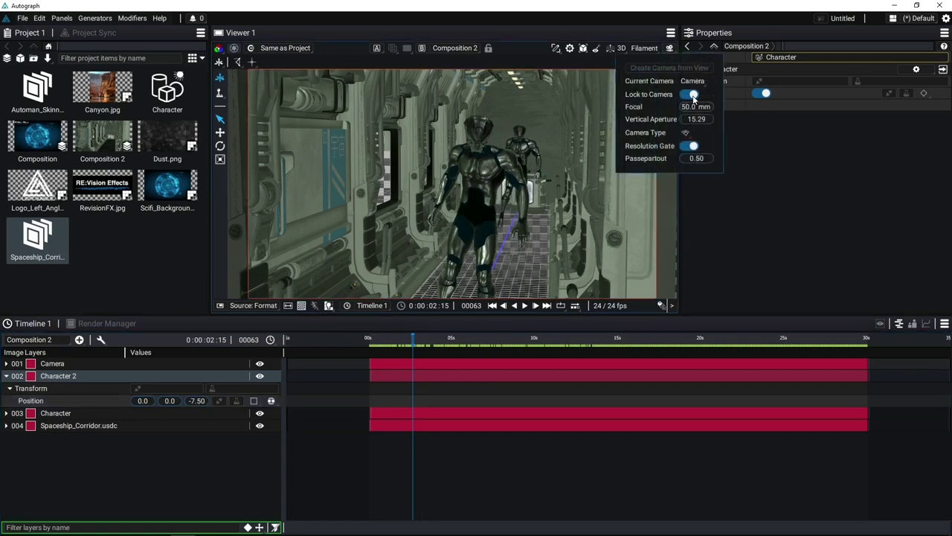
drag(496, 197, 490, 197)
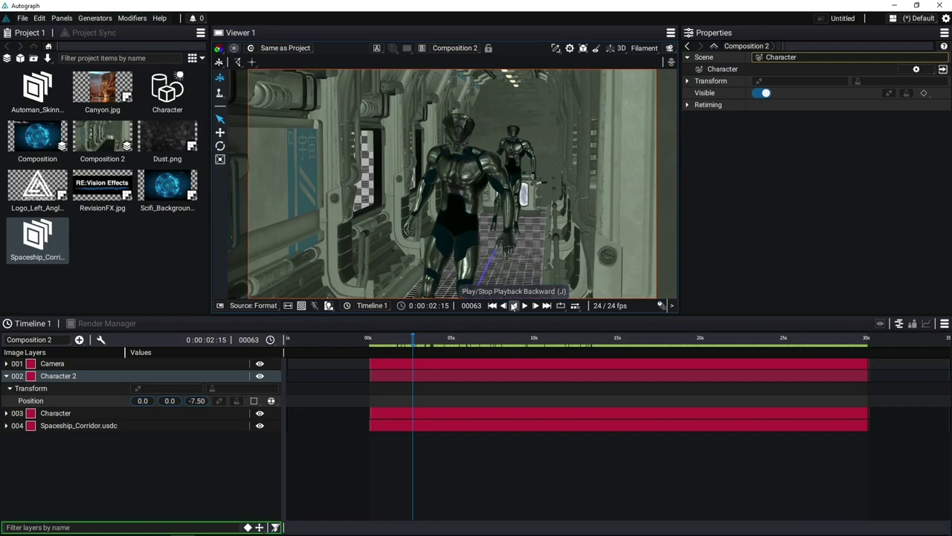
Offset the Character 2 layer in time from Character and extend the starts of both layers to before frame 0.
drag(415, 377, 475, 340)
mouse_move(480, 377)
mouse_down()
mouse_move(495, 376)
mouse_move(474, 375)
mouse_up()
mouse_move(469, 341)
mouse_down()
mouse_move(436, 341)
mouse_move(480, 340)
mouse_move(463, 340)
mouse_up()
drag(425, 376, 363, 376)
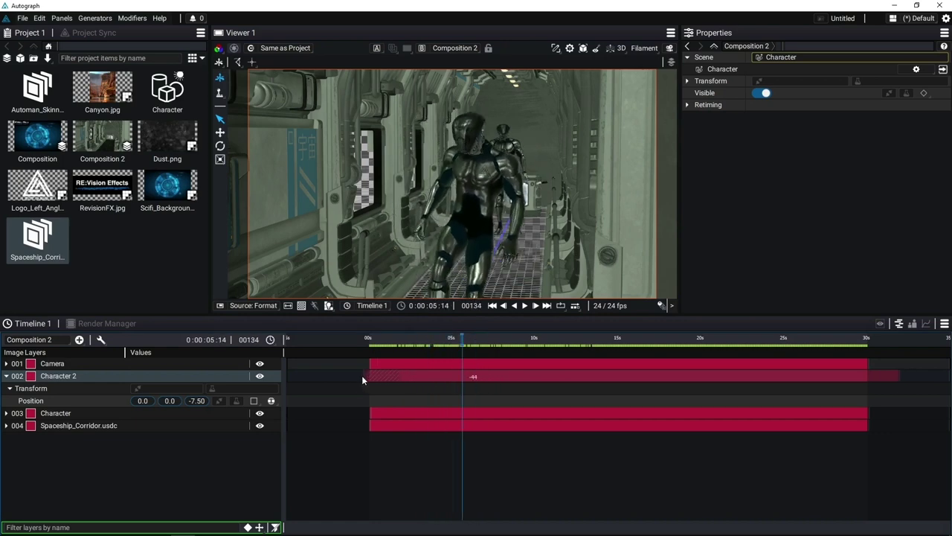
click(372, 411)
drag(447, 337, 390, 378)
drag(403, 343, 382, 364)
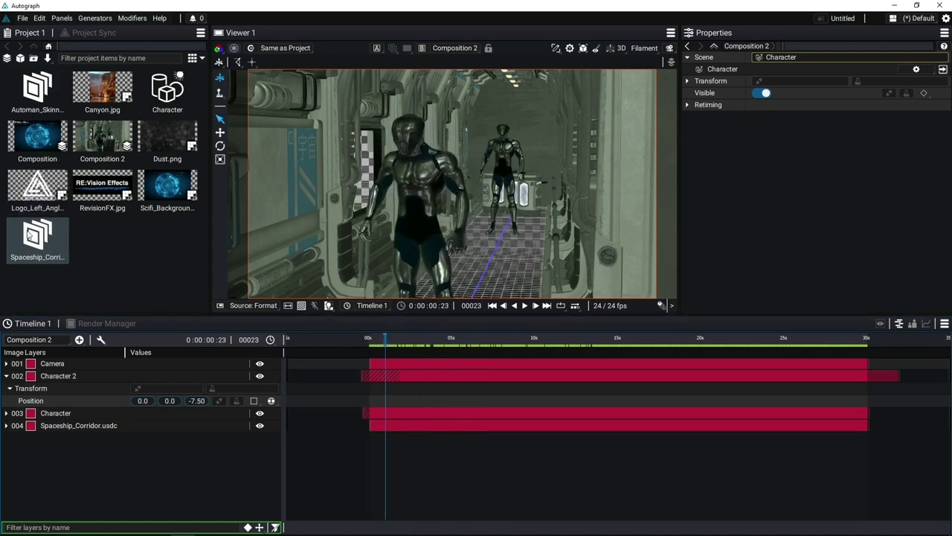
Set both the Before and After behaviour of Automan_Skinned.usd to Bounce and check the characters' motion in the timeline.
click(37, 87)
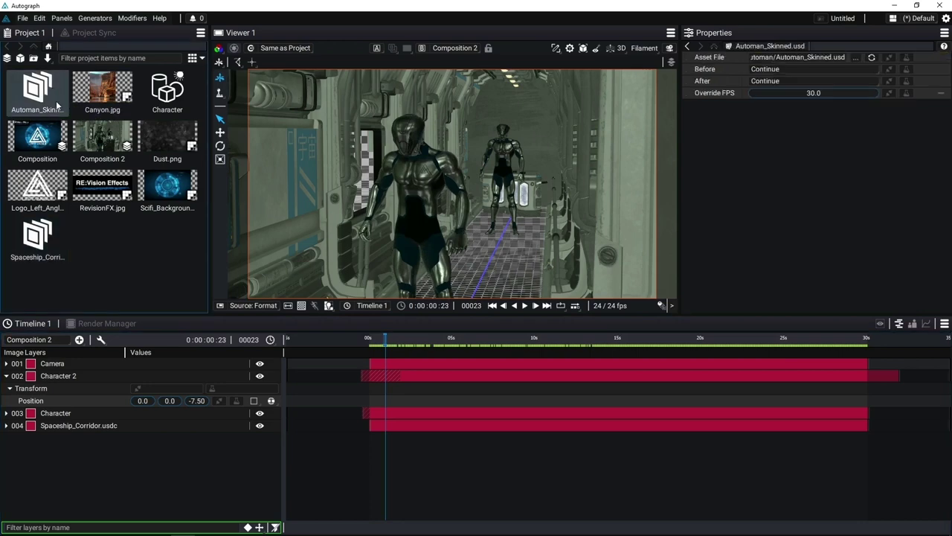
click(770, 69)
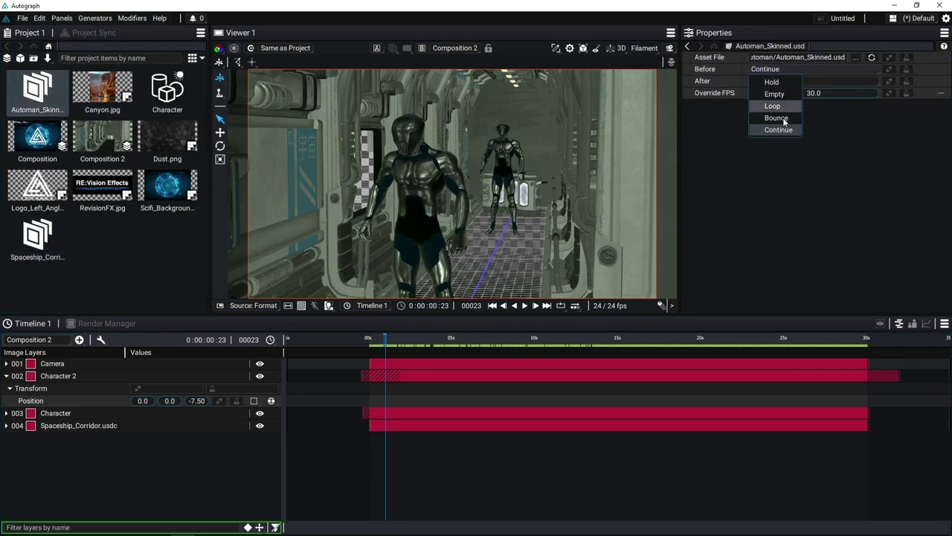
click(783, 118)
click(770, 80)
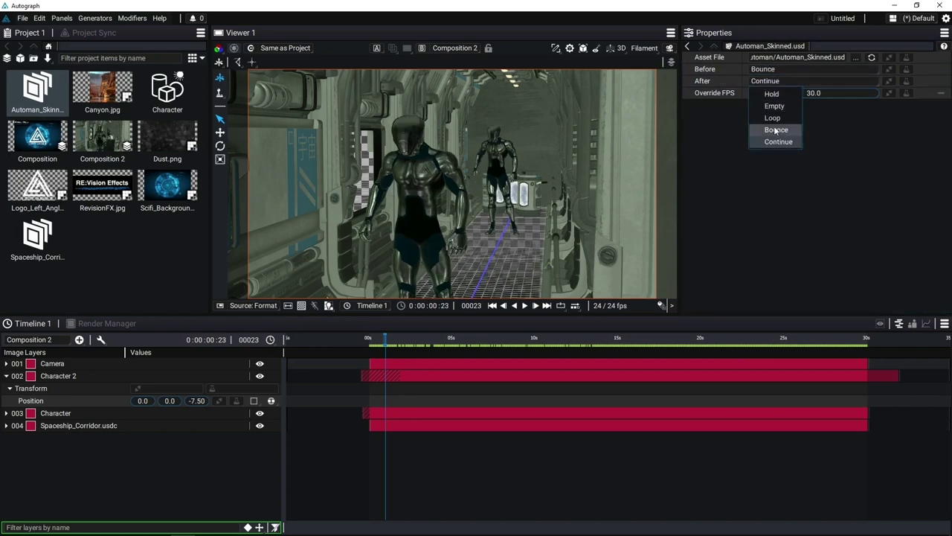
click(776, 131)
drag(380, 339, 467, 346)
key(space)
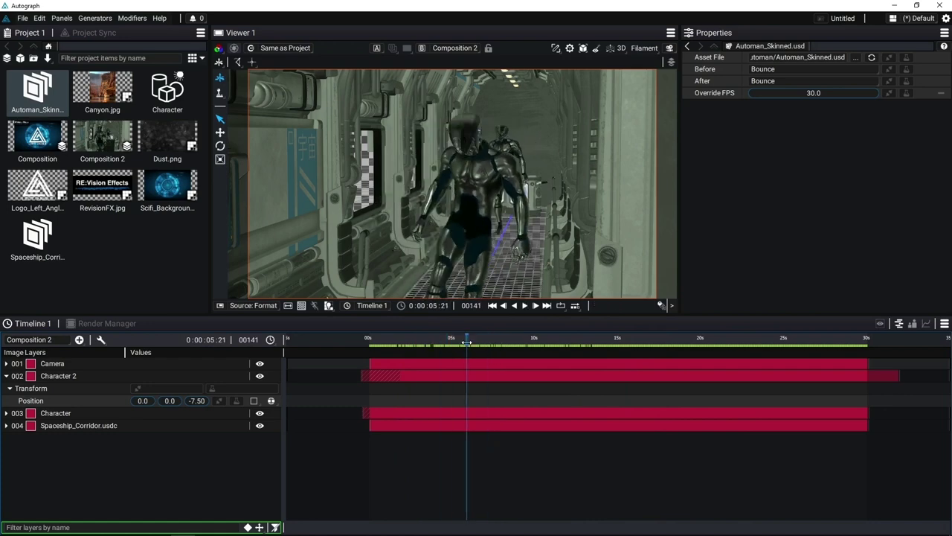
Enable depth of field in the Filament 3D settings of Composition 2.
click(102, 137)
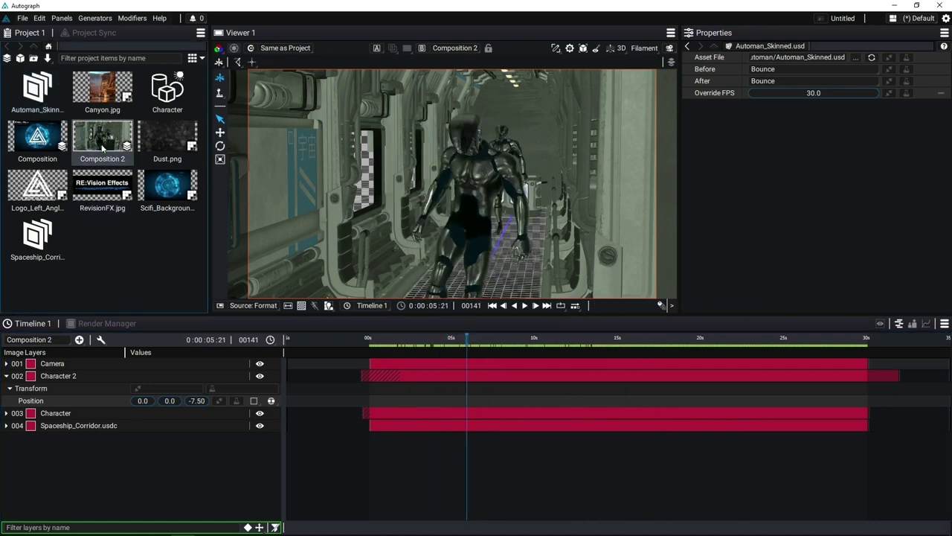
click(737, 58)
click(687, 105)
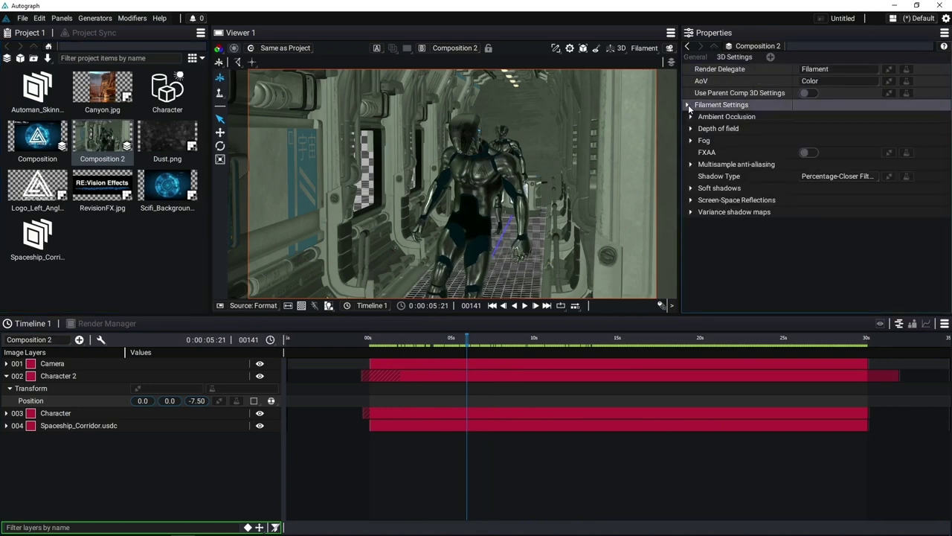
click(691, 129)
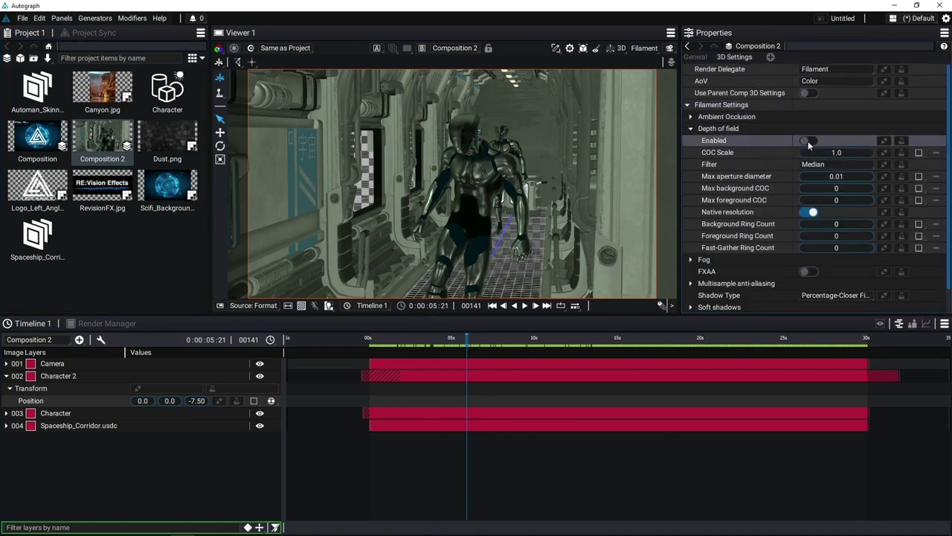
click(807, 141)
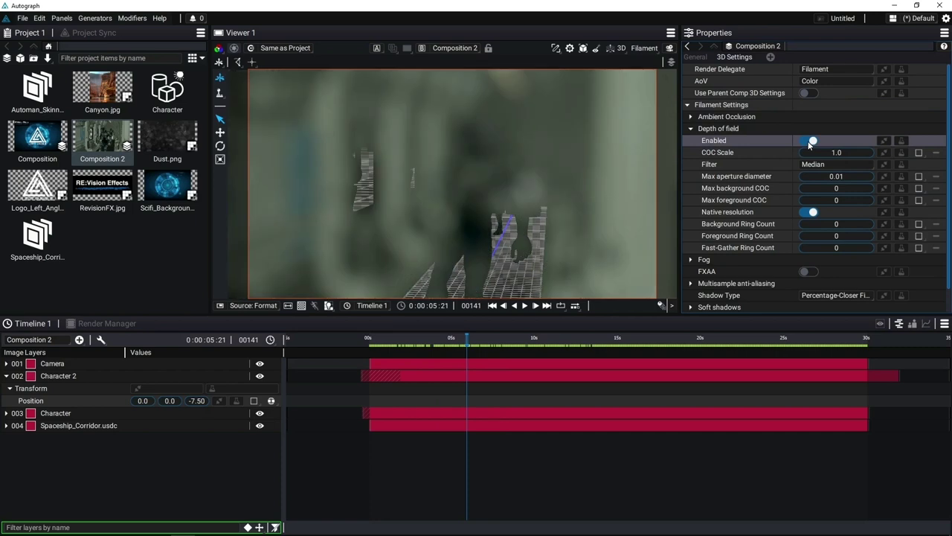
Turn off all viewer overlays and set the camera's focus distance to 5.20.
click(555, 48)
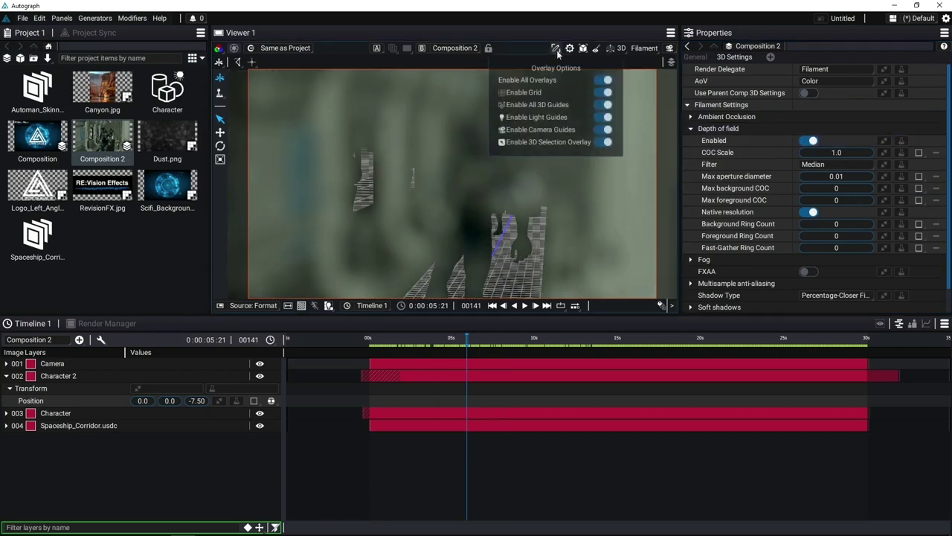
click(613, 81)
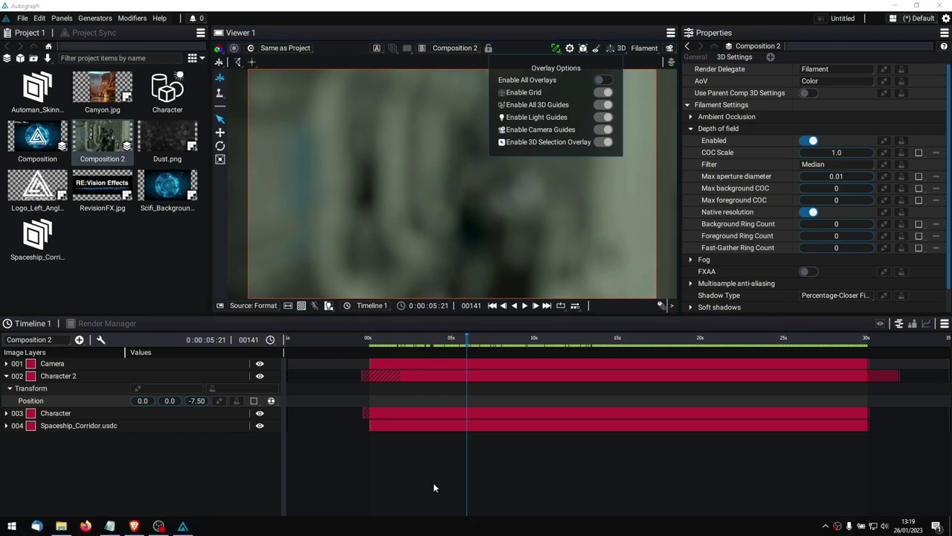
click(90, 363)
click(6, 363)
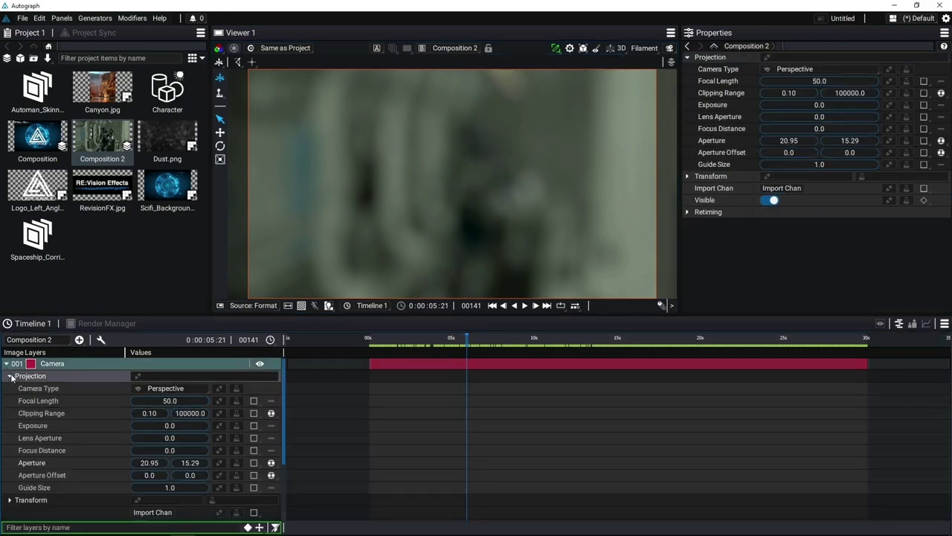
drag(157, 449, 186, 449)
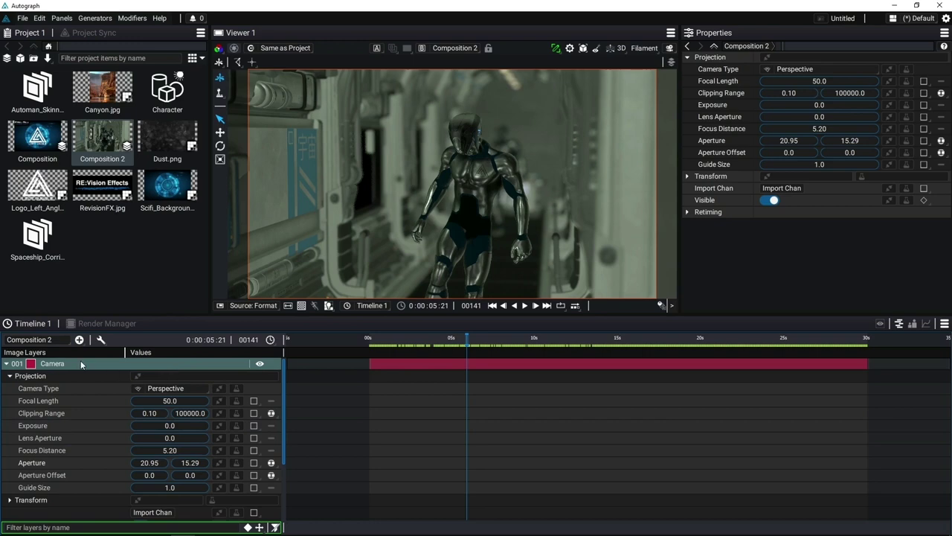
Animate the camera's position with a keyframe at frame 0 and another at frame 139, moved forward along Z into the corridor.
key(p)
click(491, 305)
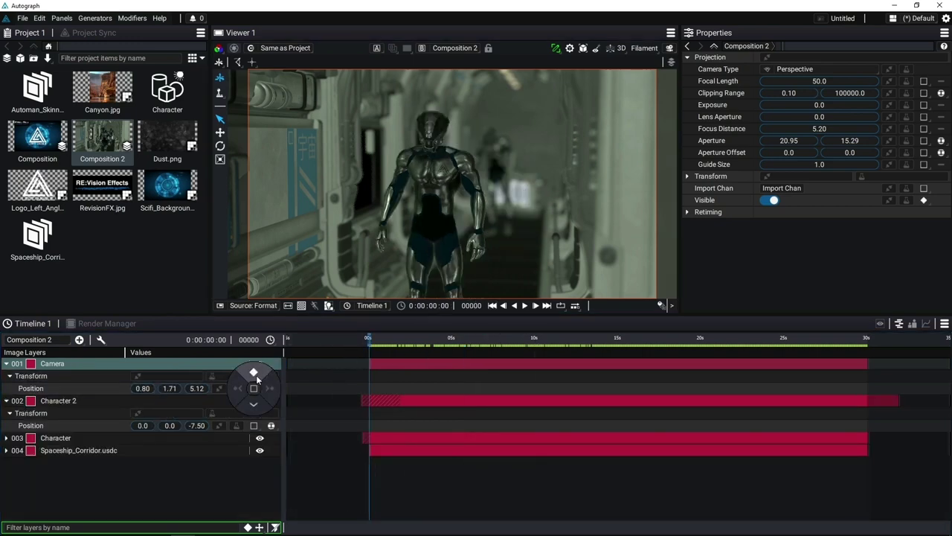
click(254, 374)
drag(417, 339, 466, 339)
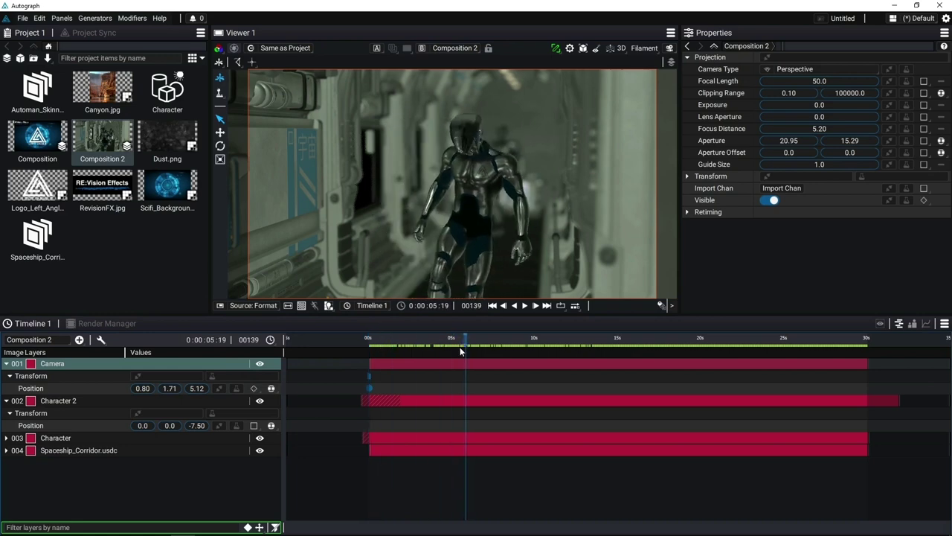
drag(201, 387, 99, 388)
drag(466, 344, 385, 360)
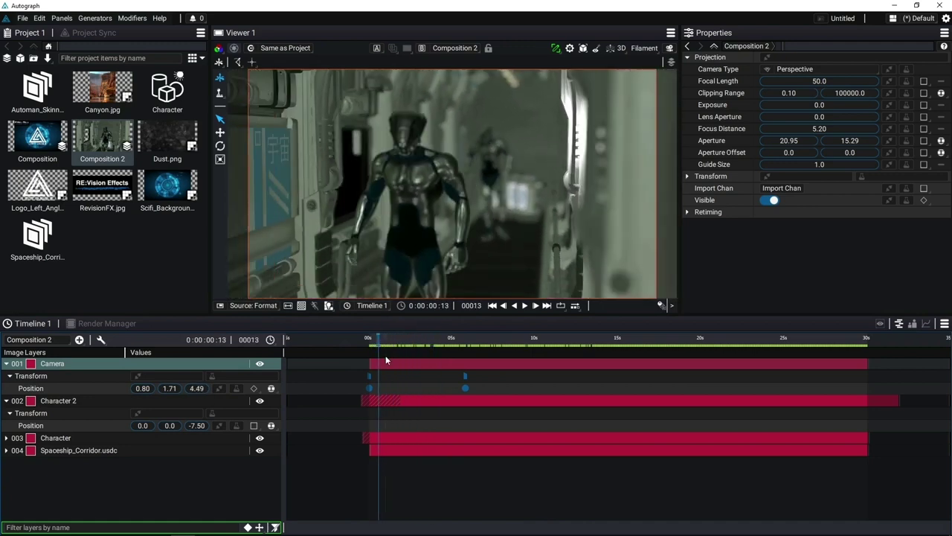
click(392, 337)
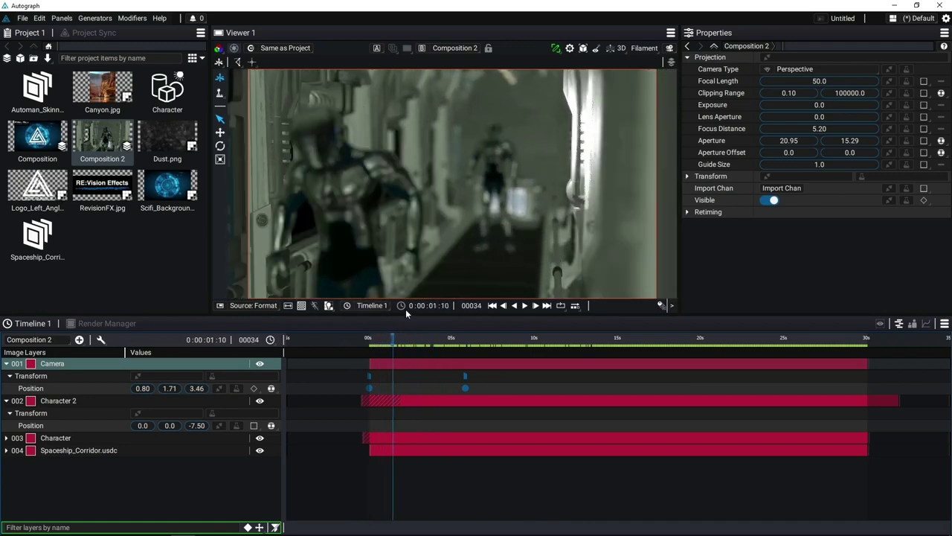
drag(422, 343, 369, 340)
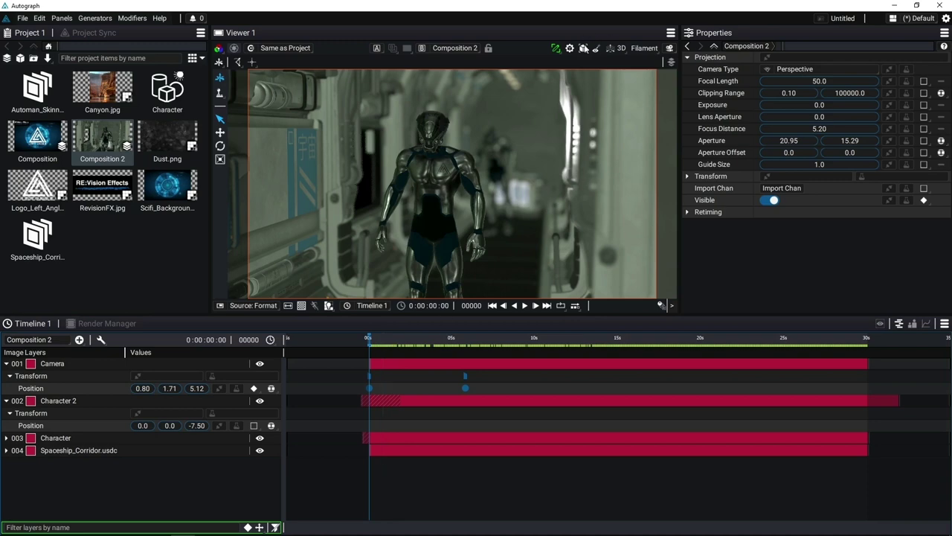
Switch the viewer from 3D to 2D and preview the camera move up to frame 48.
click(614, 47)
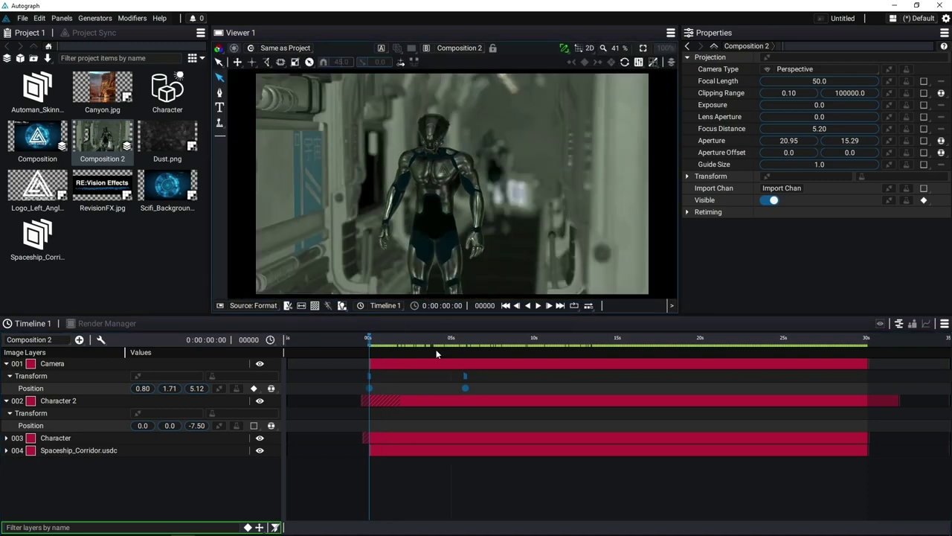
drag(379, 343, 393, 340)
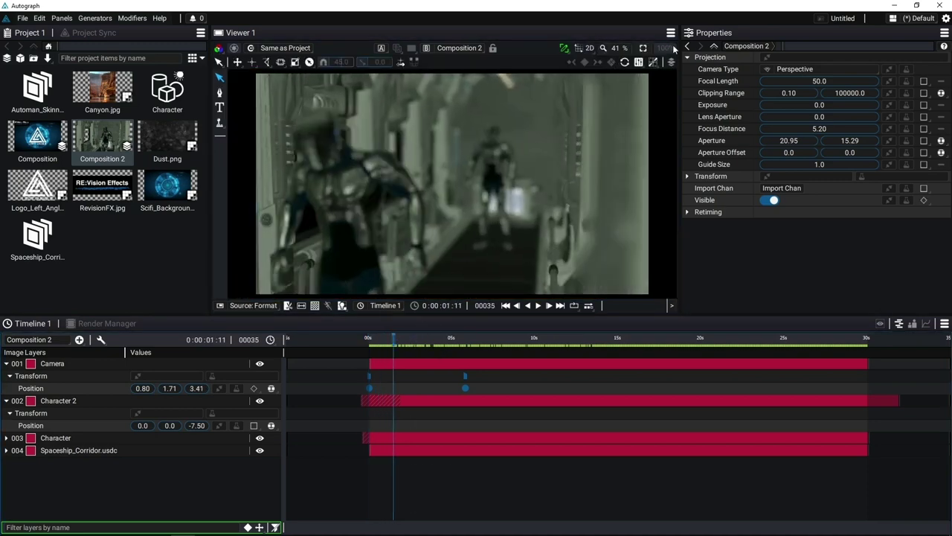
click(402, 340)
Collapse the layer properties, add Canyon.jpg as the top layer of Composition 2 and make it a 3D layer.
click(6, 363)
click(6, 375)
drag(102, 89, 112, 365)
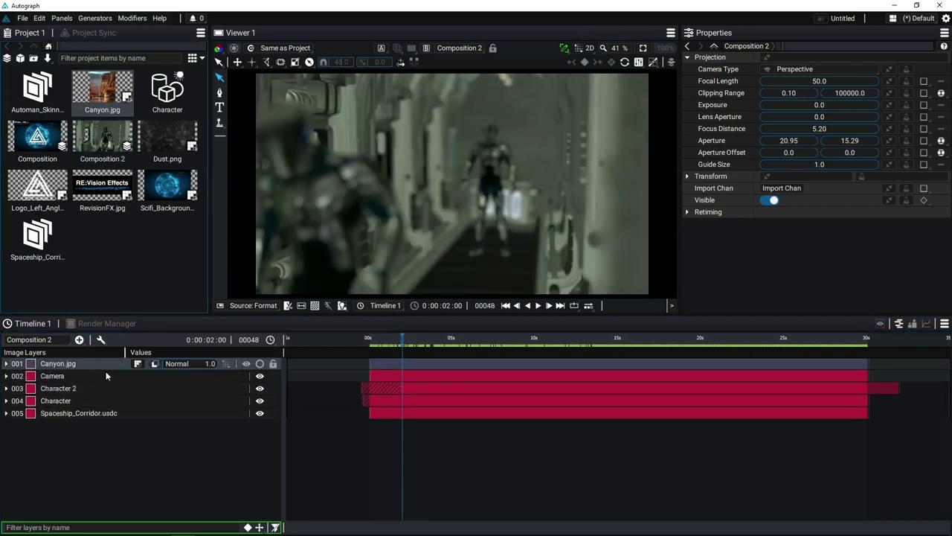
click(226, 363)
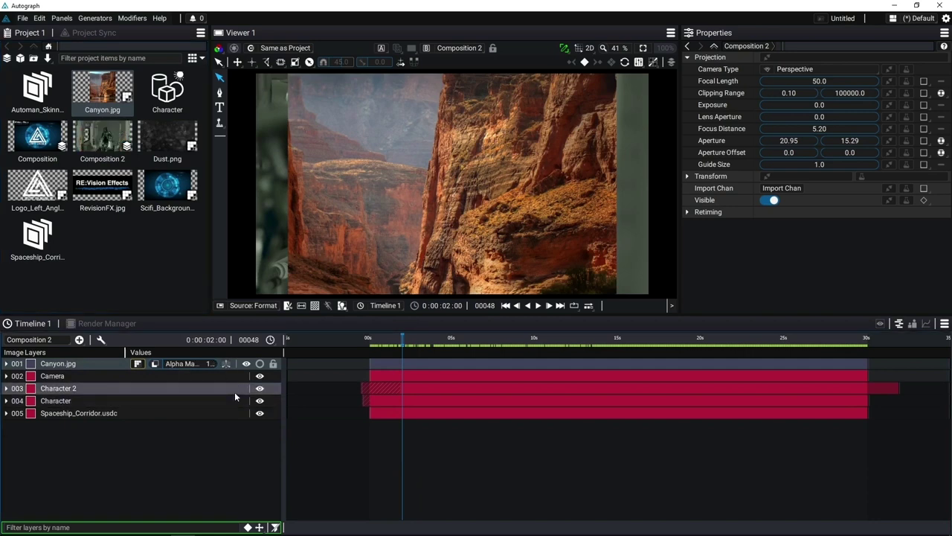
Set the Canyon.jpg layer's 3D position to -2.20, 0.0, -6.80, outside the corridor windows.
key(p)
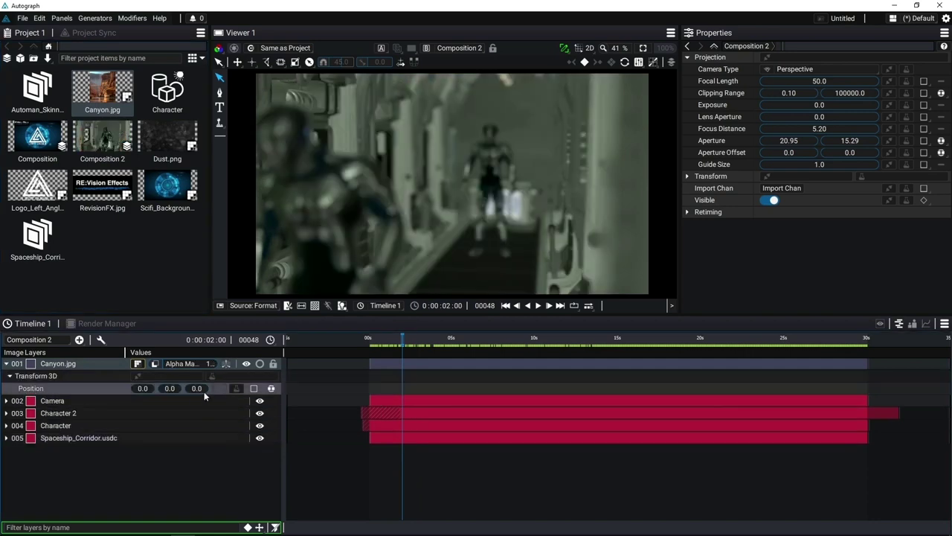
drag(169, 388, 143, 395)
key(ctrl+z)
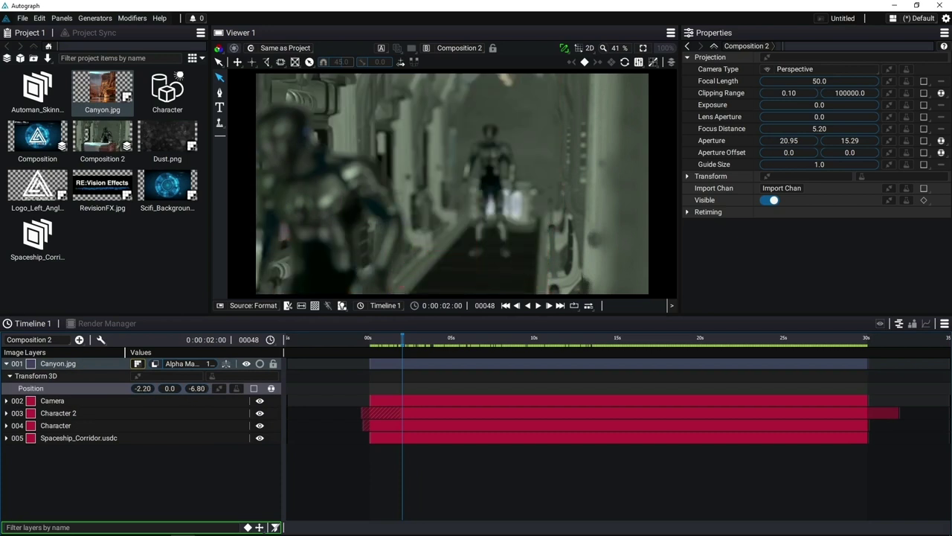
Rotate the Canyon.jpg layer about its Y axis, set its scale to 5.75 and check it through the corridor windows.
key(r)
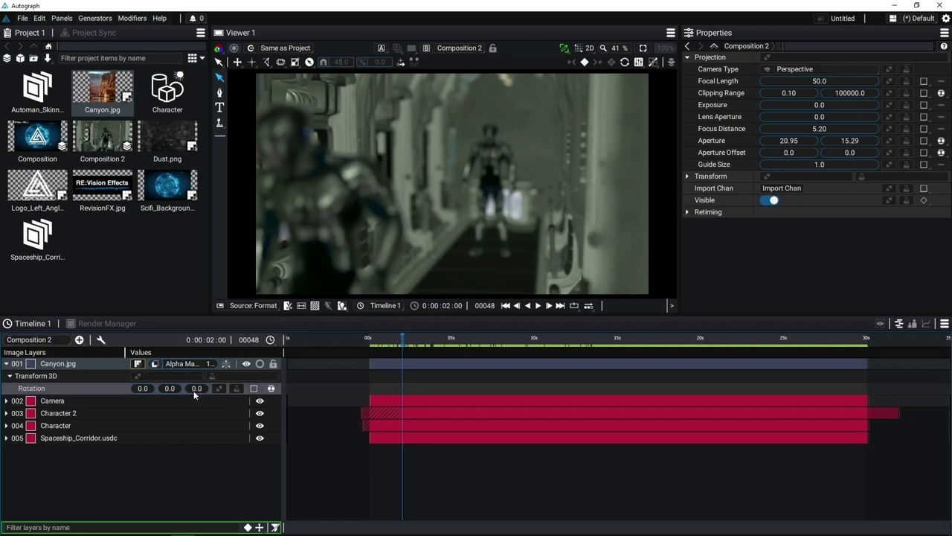
click(174, 389)
text(9)
scroll(174, 390, down, 1)
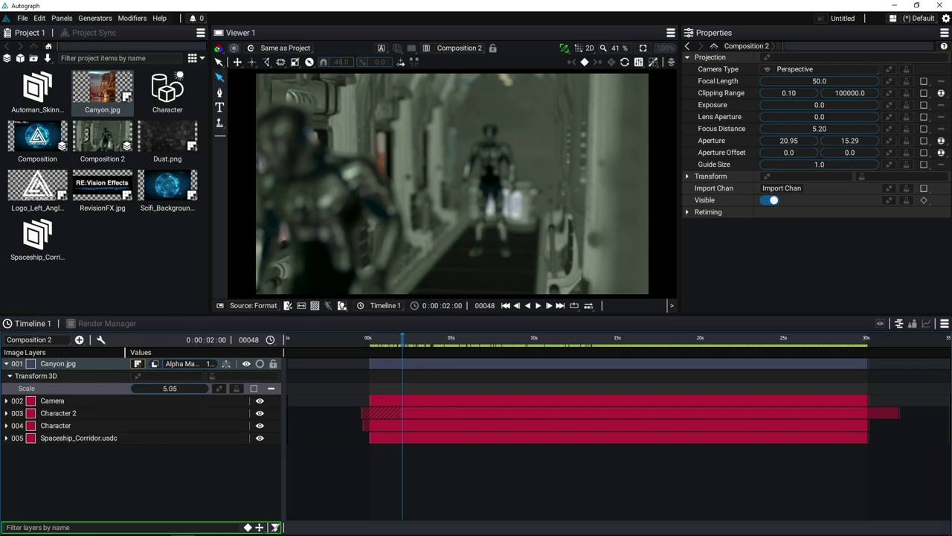
drag(410, 338, 380, 340)
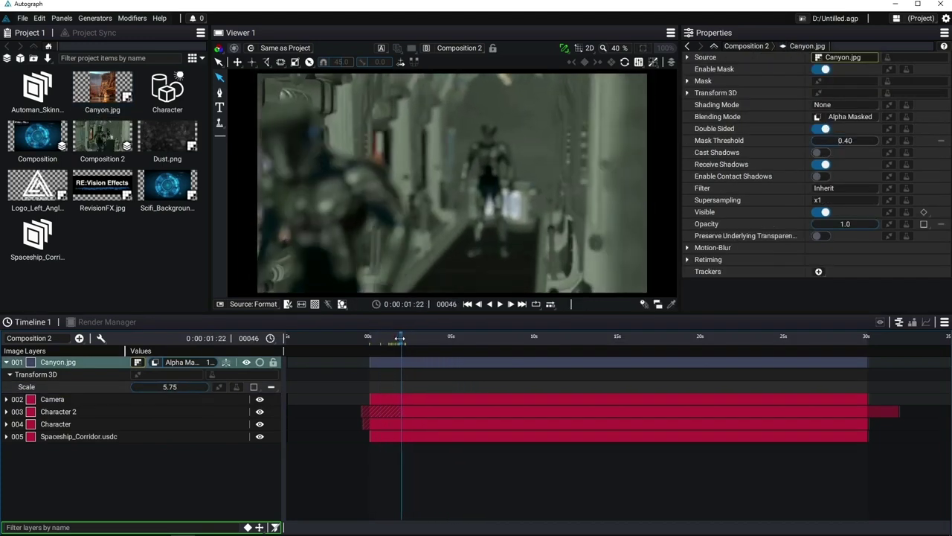
drag(395, 338, 394, 338)
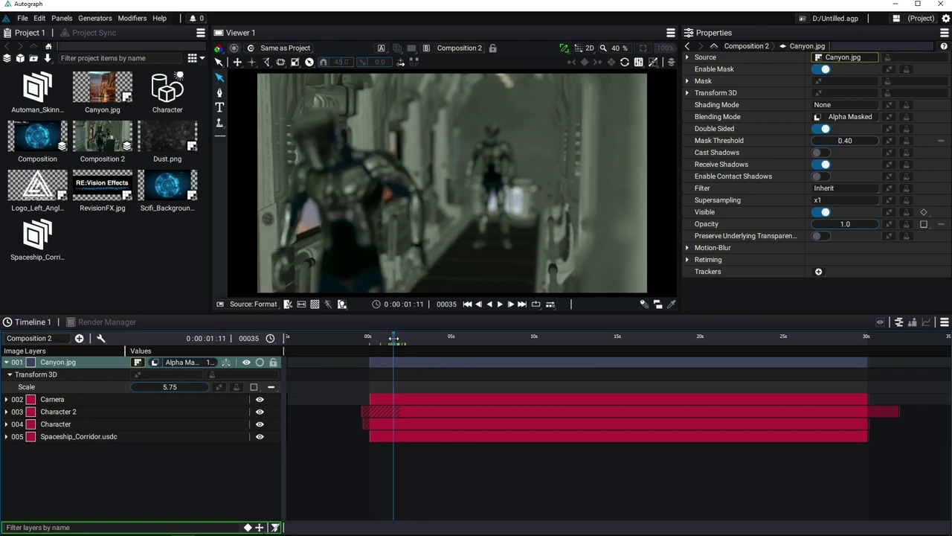
Create a new composition, open it and place Composition 2 in it as a layer.
click(6, 58)
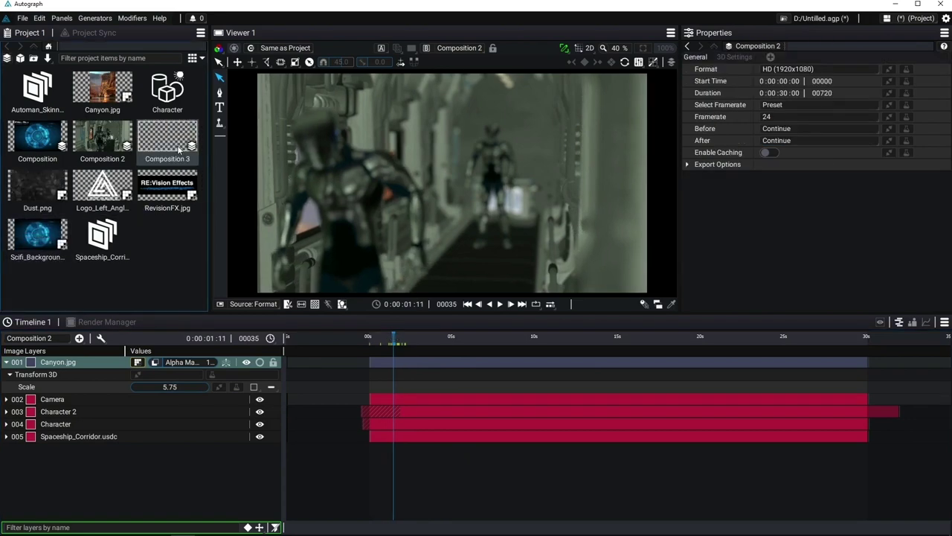
double_click(168, 141)
drag(147, 504, 149, 496)
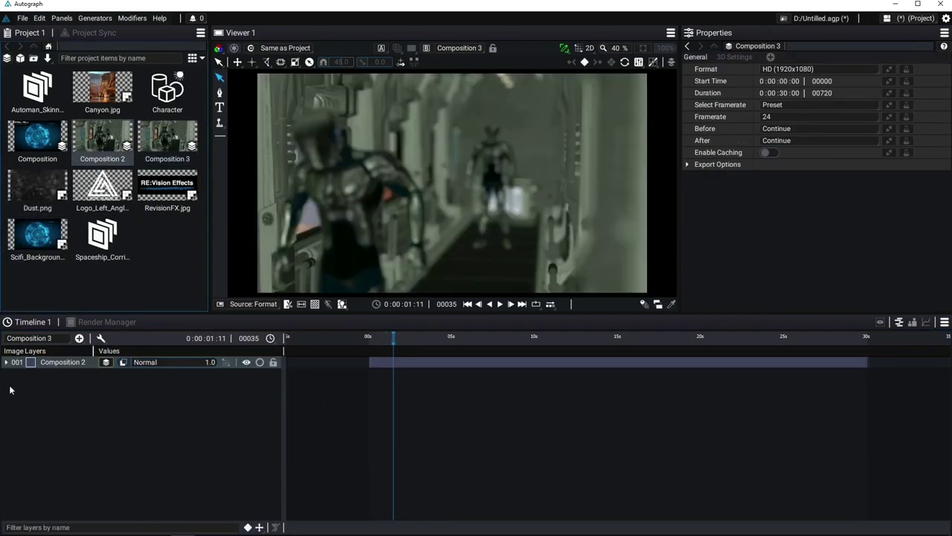
Add Dust.png above the Composition 2 layer and set its scale to 2.25 to cover the frame.
drag(37, 190, 48, 364)
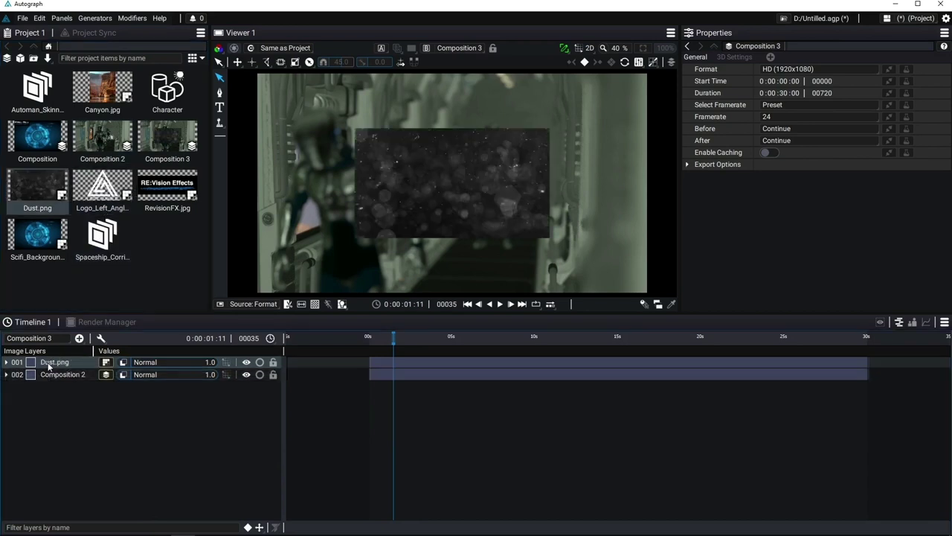
click(48, 365)
key(s)
mouse_move(158, 387)
mouse_down()
mouse_move(275, 387)
mouse_move(154, 387)
mouse_up()
Set the Dust.png layer's blending mode to Screen and its opacity to 0.50, and preview the overlay at frame 32.
click(126, 363)
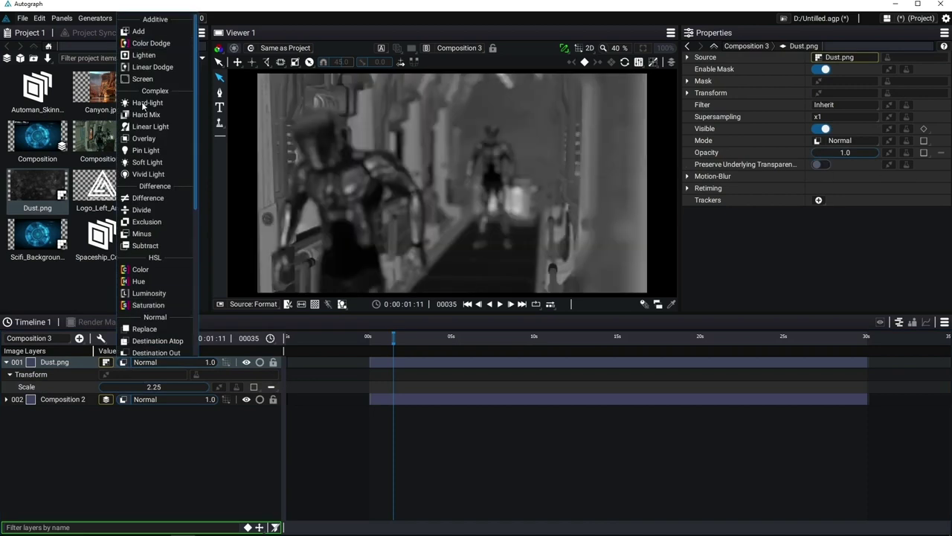
click(146, 80)
drag(210, 363, 186, 362)
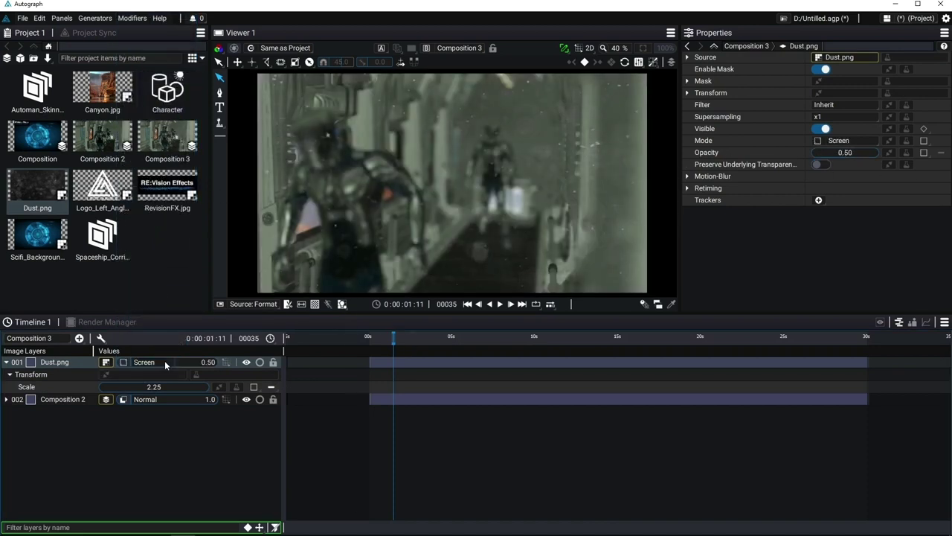
mouse_move(393, 338)
mouse_down()
mouse_move(426, 339)
mouse_move(376, 338)
mouse_move(391, 337)
mouse_up()
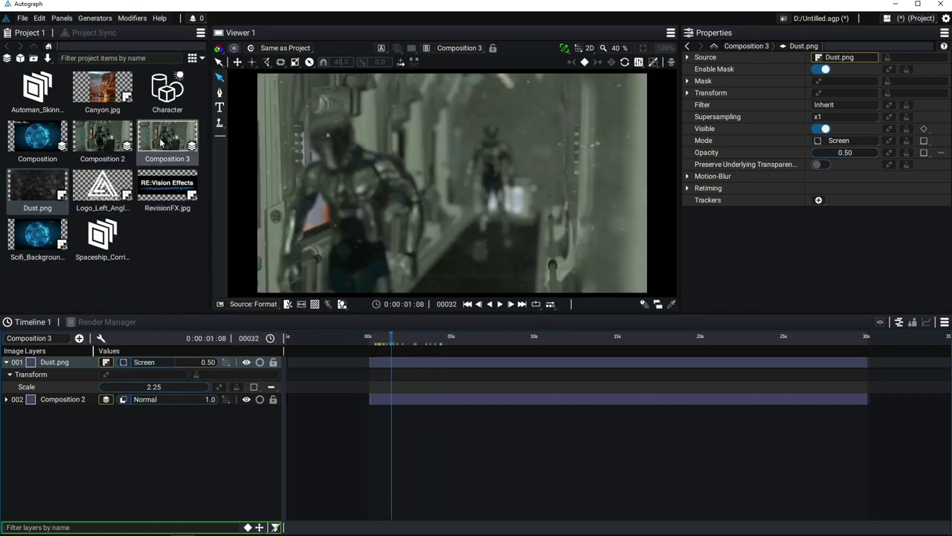
Open Composition 2 and import Screen_on_Wall.usdc from the RADI_RAF\Screen_on_Wall folder into the project.
double_click(117, 142)
mouse_move(399, 338)
mouse_down()
mouse_move(423, 339)
mouse_move(400, 338)
mouse_up()
key(alt+Tab)
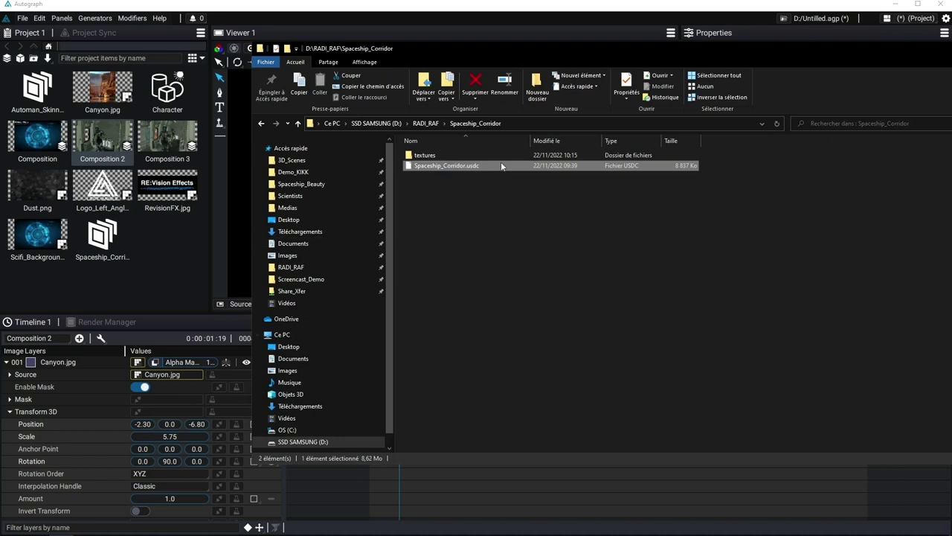
click(425, 124)
double_click(430, 201)
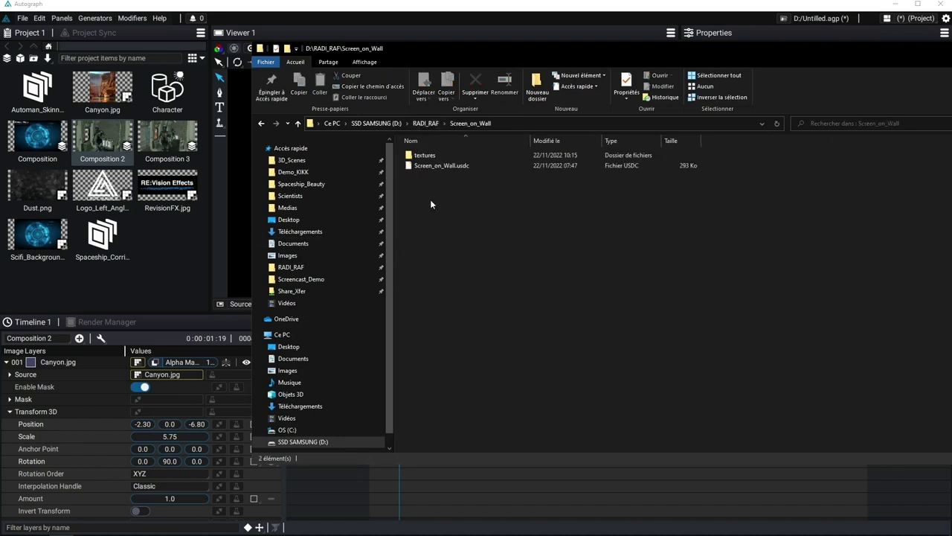
drag(441, 165, 194, 270)
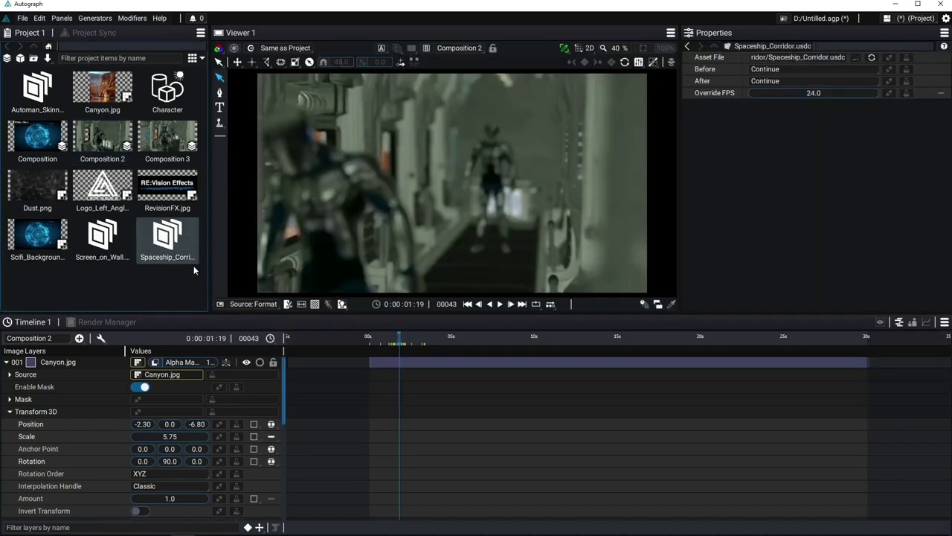
View the Spaceship_Corridor.usdc model, then inspect the Screen_on_Wall.usdc model up close from several angles.
double_click(154, 248)
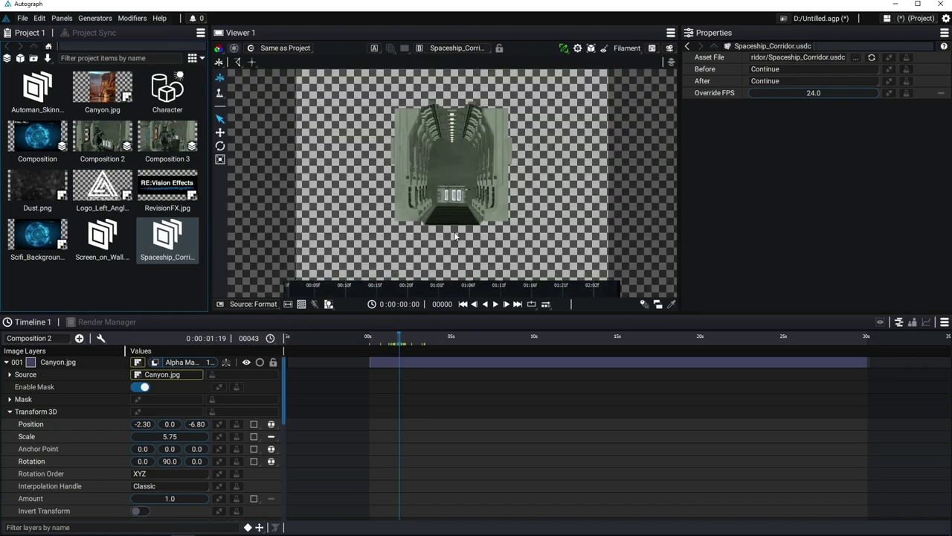
double_click(118, 238)
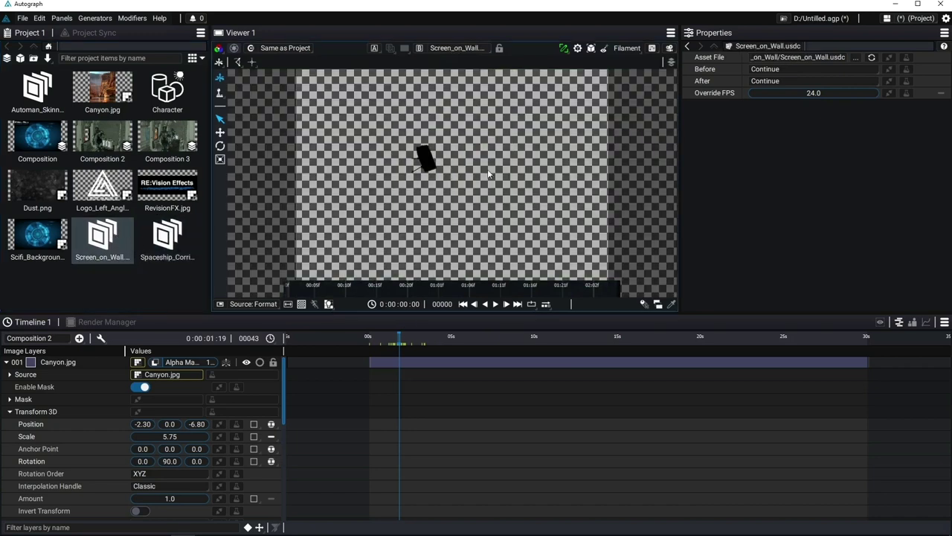
drag(510, 164, 457, 195)
scroll(457, 172, up, 3)
drag(455, 155, 455, 172)
scroll(456, 177, up, 4)
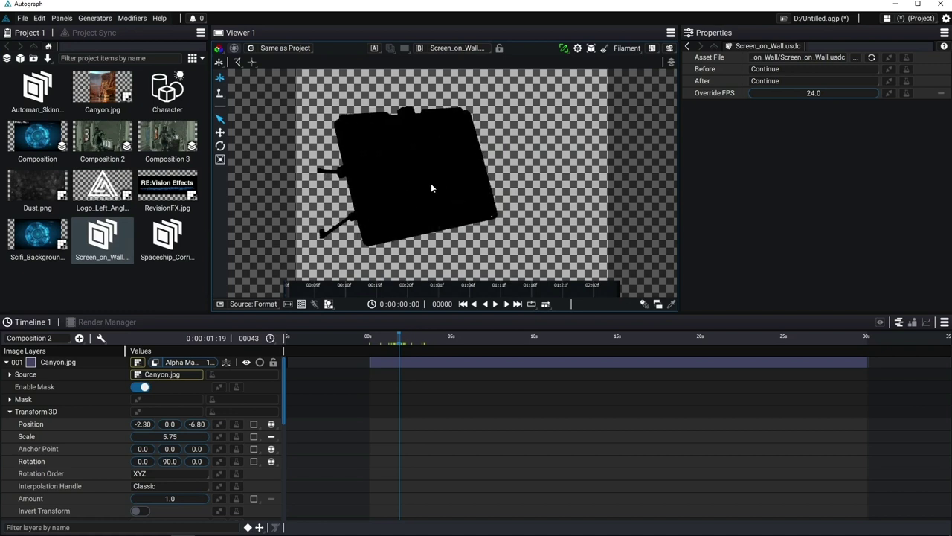
drag(427, 186, 416, 200)
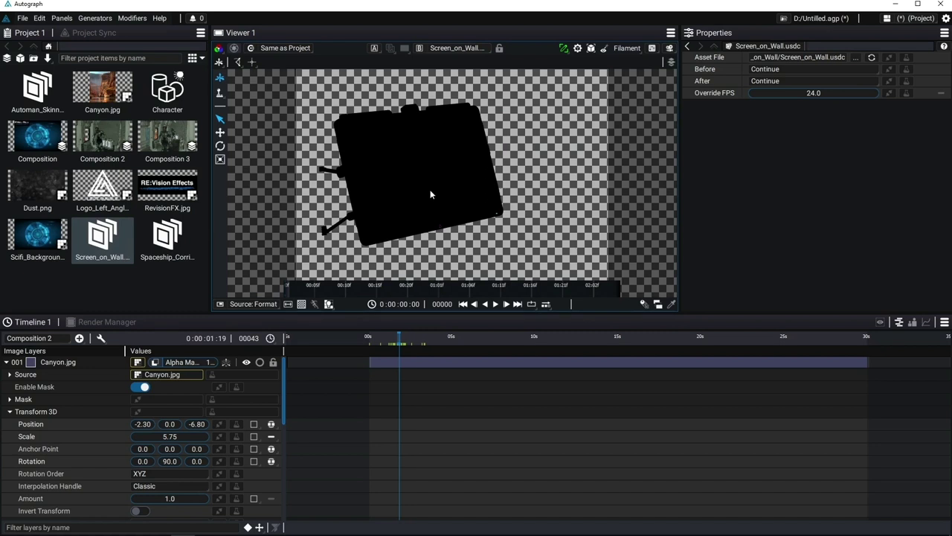
Create a new 3D scene, reference Screen_on_Wall.usdc in it and expand its primitive hierarchy.
click(20, 58)
click(35, 238)
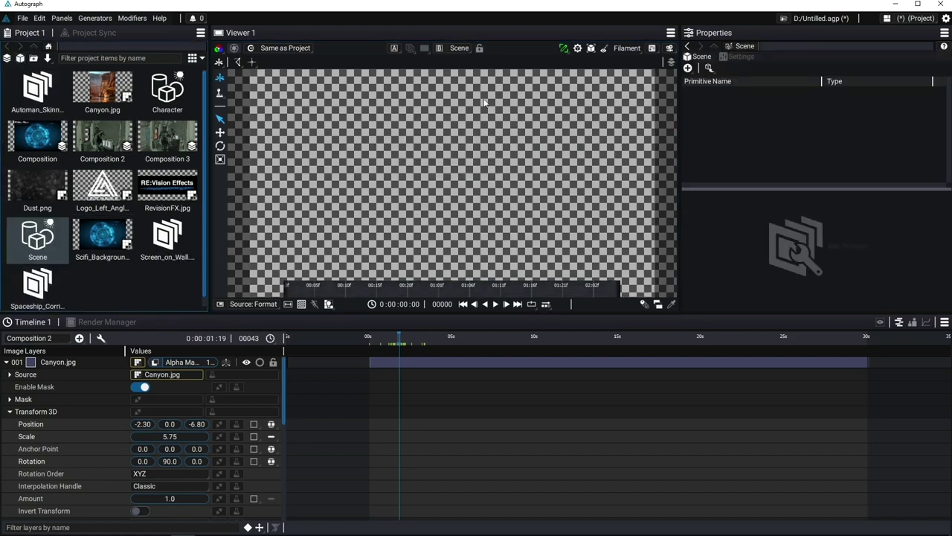
click(709, 68)
click(756, 111)
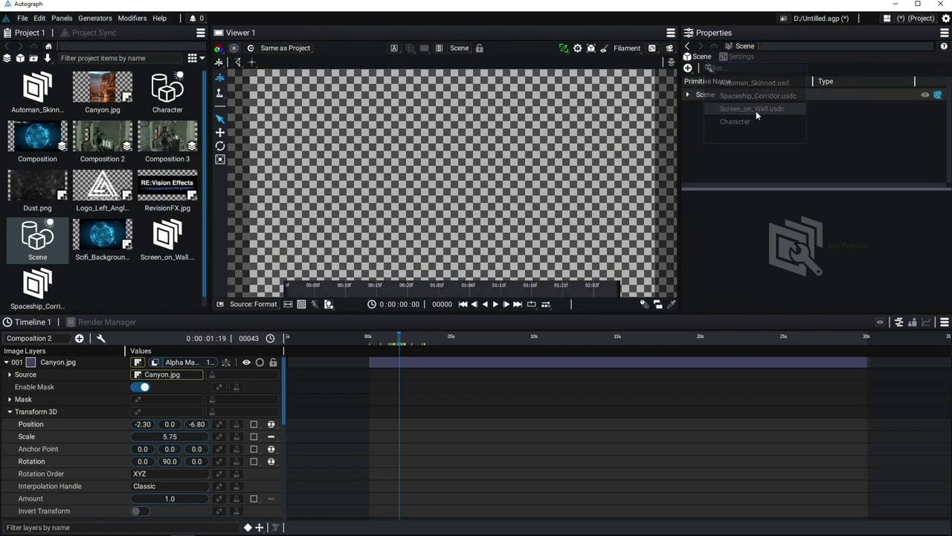
click(689, 94)
click(697, 108)
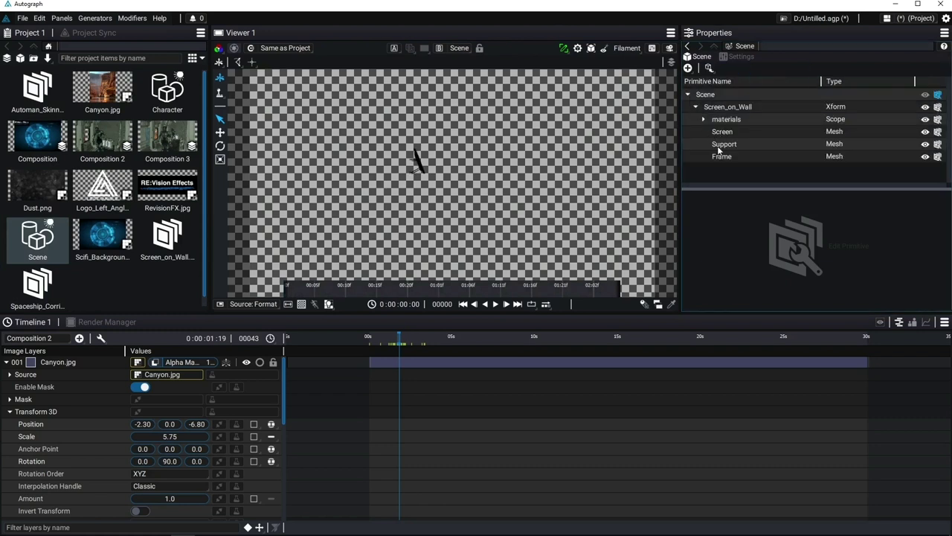
Make the Screen mesh of Screen_on_Wall editable and frame the model up close.
click(748, 131)
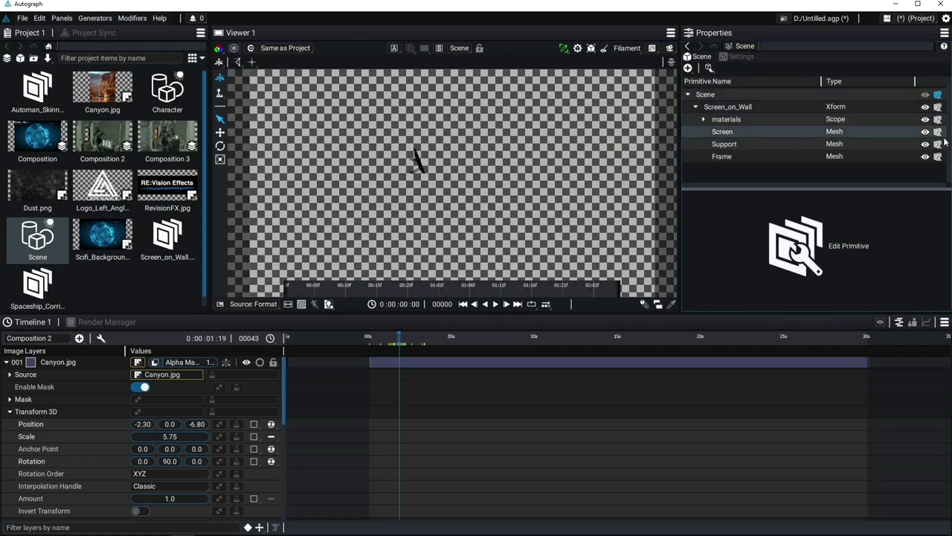
click(800, 241)
scroll(470, 160, up, 5)
drag(471, 158, 470, 208)
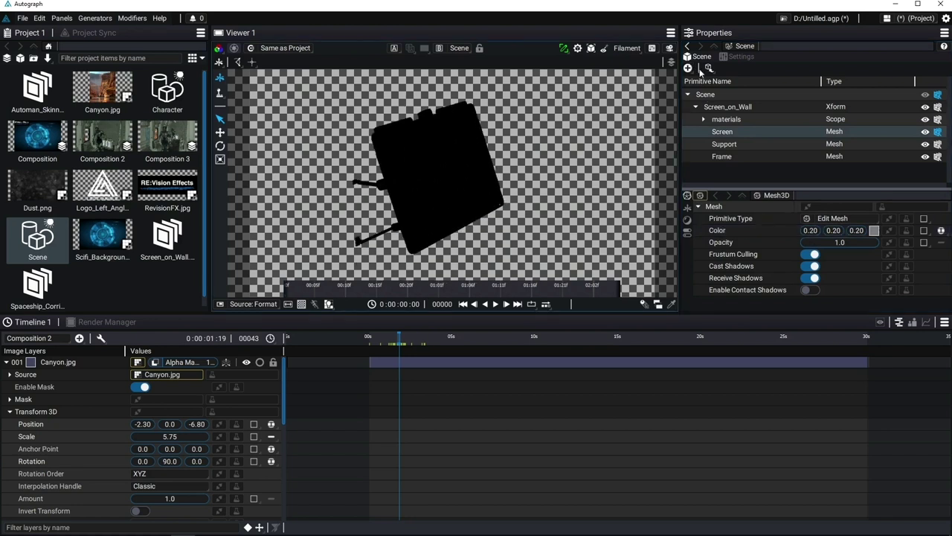
Add a new material to the scene, assign it to the Screen mesh and set its shading mode to None.
click(688, 68)
click(726, 146)
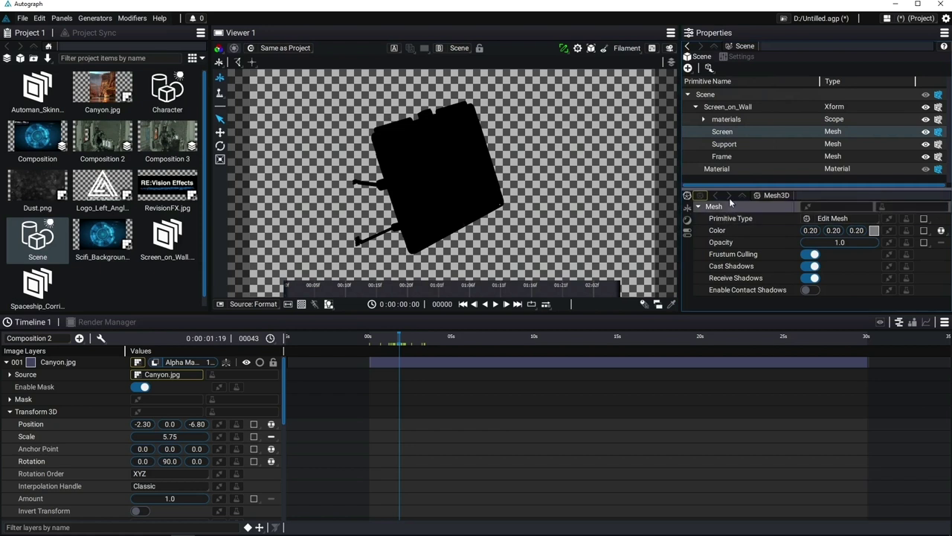
click(687, 220)
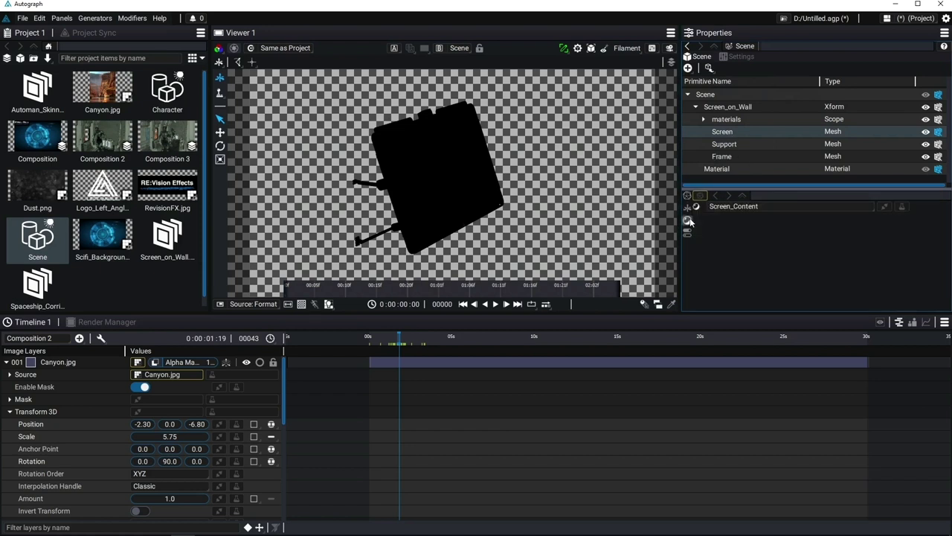
click(744, 206)
click(752, 266)
click(841, 230)
click(848, 243)
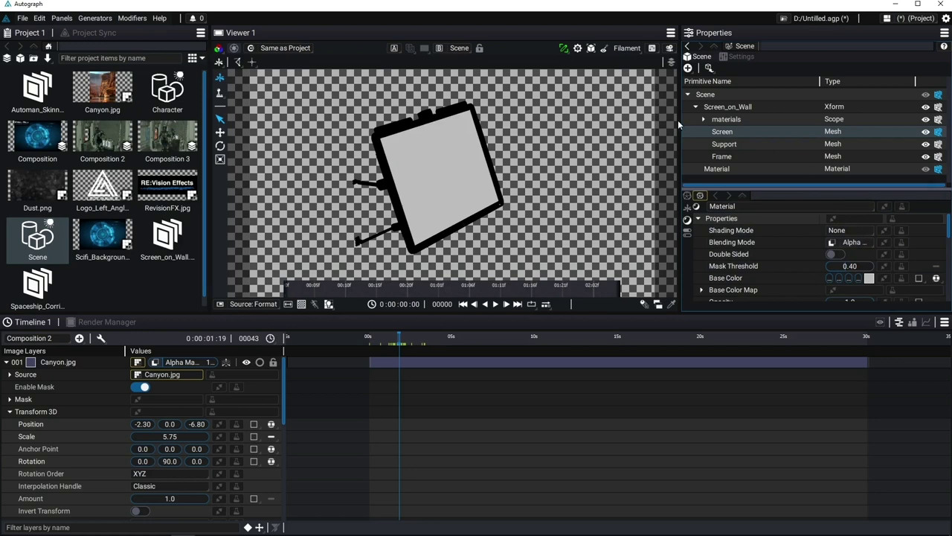
drag(679, 124, 619, 171)
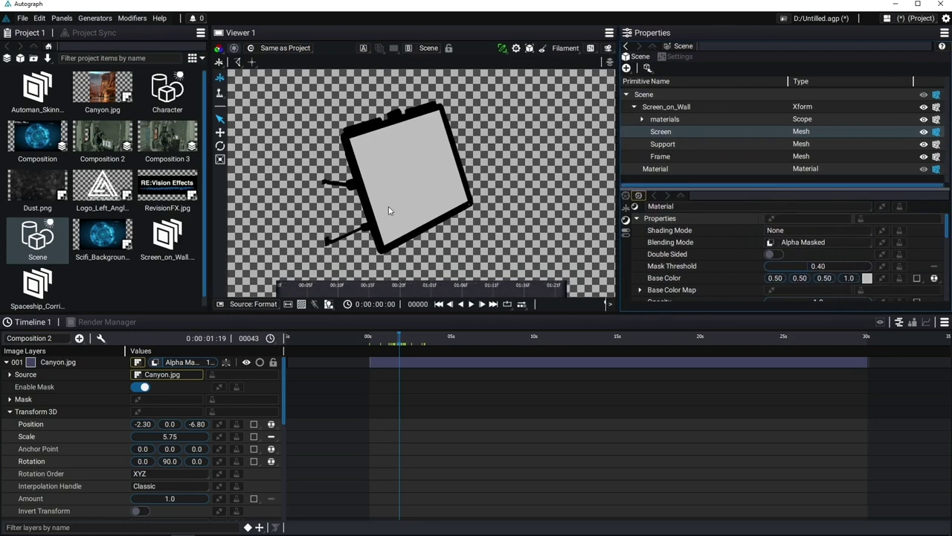
drag(386, 209, 377, 208)
Preview the logo animation in Composition, then return to the Scene item.
double_click(38, 138)
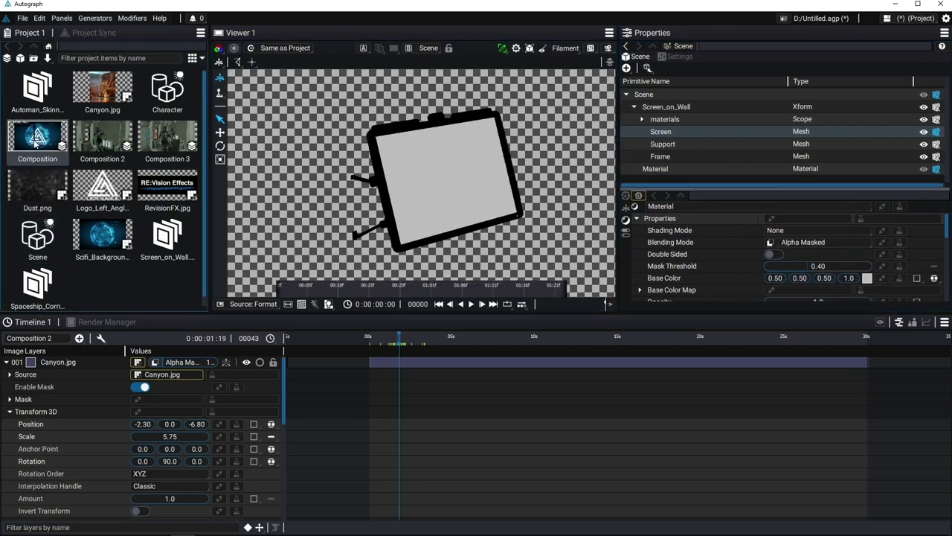
drag(460, 335, 375, 340)
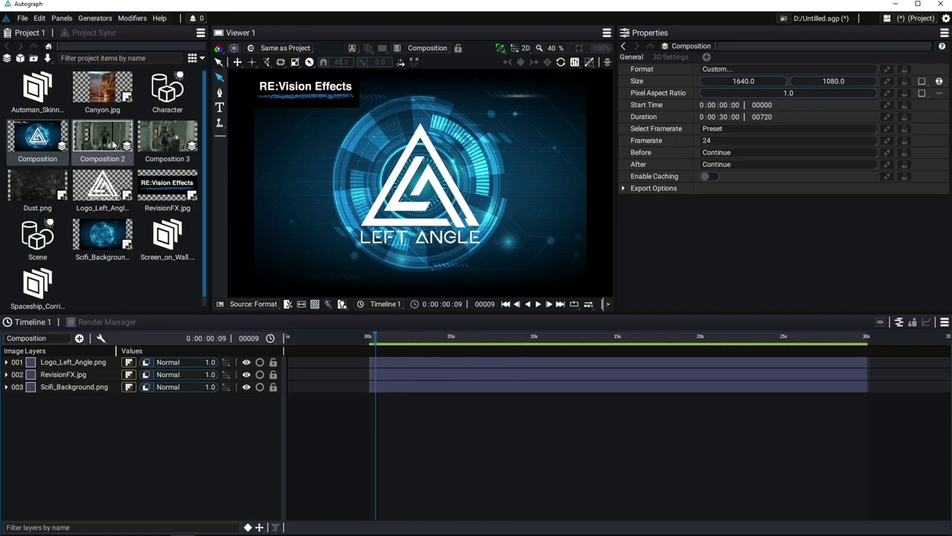
double_click(37, 236)
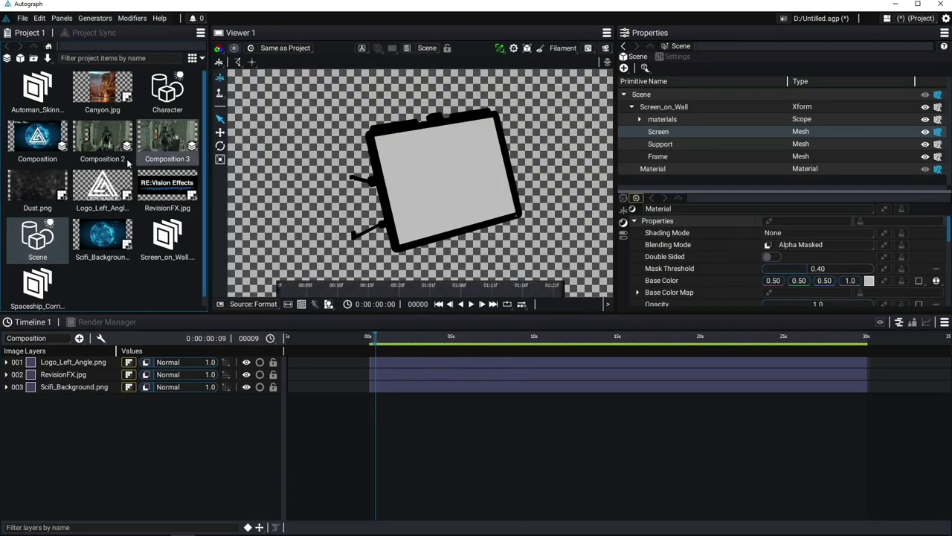
Assign Composition as the screen material's Base Color Map and preview the animated logo on the screen.
click(50, 134)
drag(614, 157, 789, 295)
drag(374, 337, 399, 337)
drag(311, 293, 412, 291)
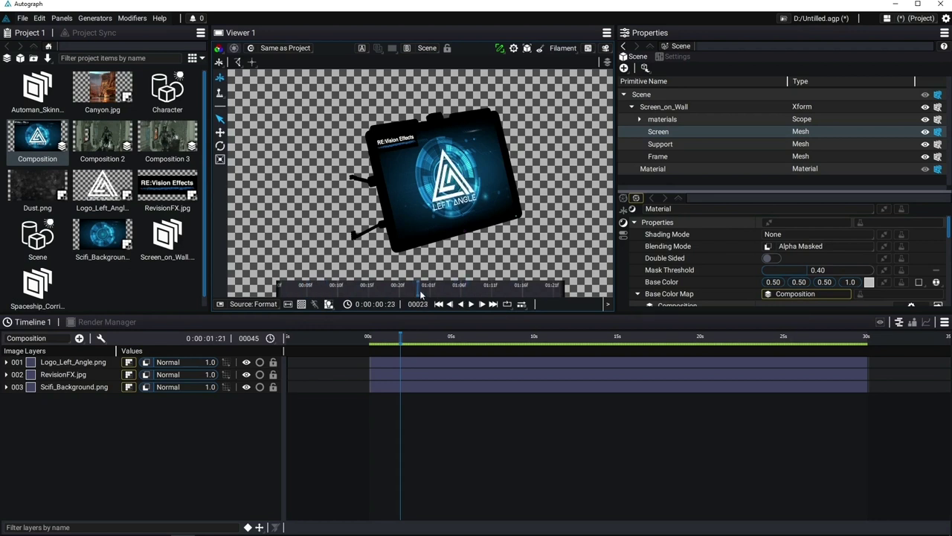
Add Scene to Composition 2 as a layer directly below Canyon.jpg and check the wall screen over the opening frames.
double_click(102, 136)
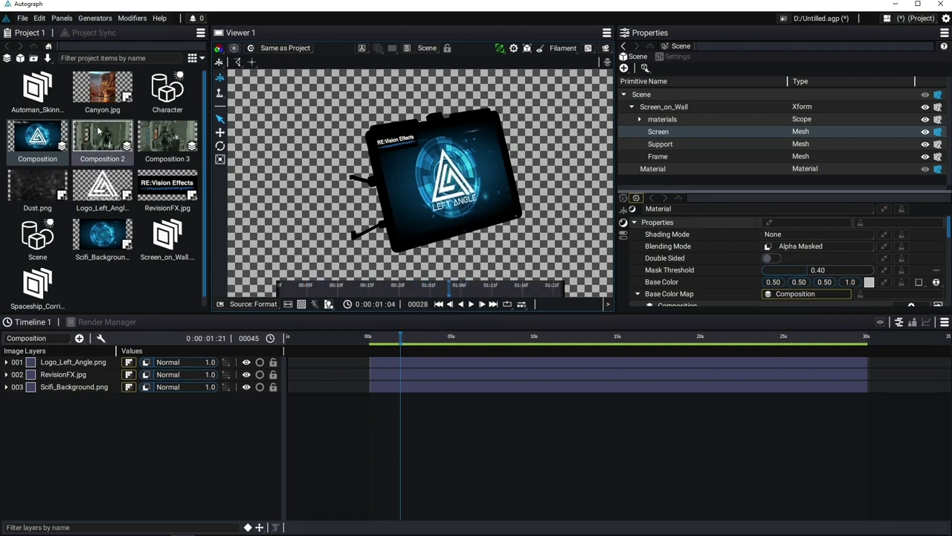
click(6, 362)
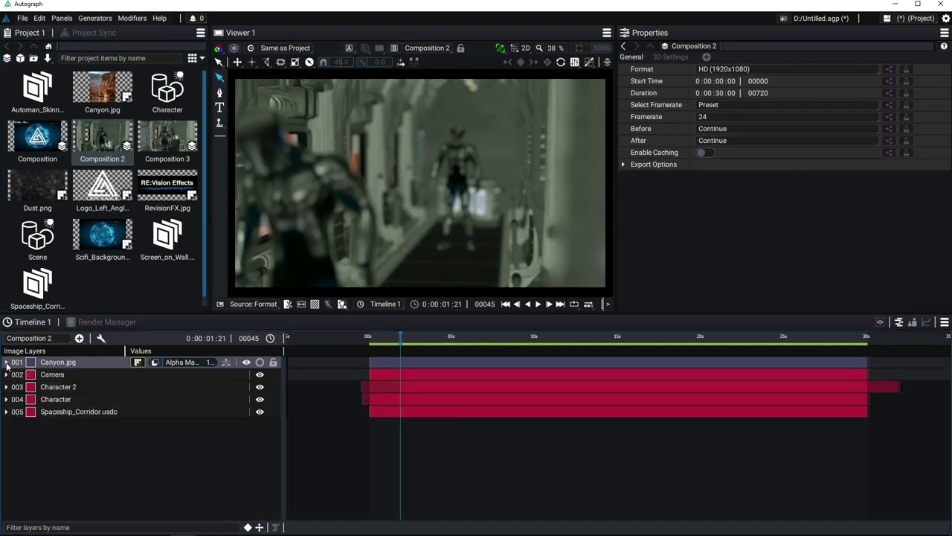
drag(400, 339, 378, 337)
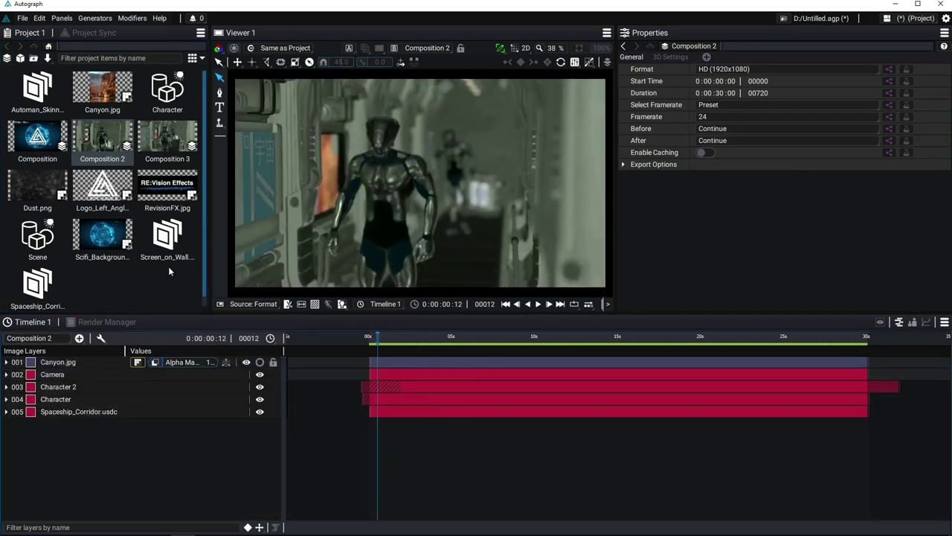
drag(37, 236, 66, 374)
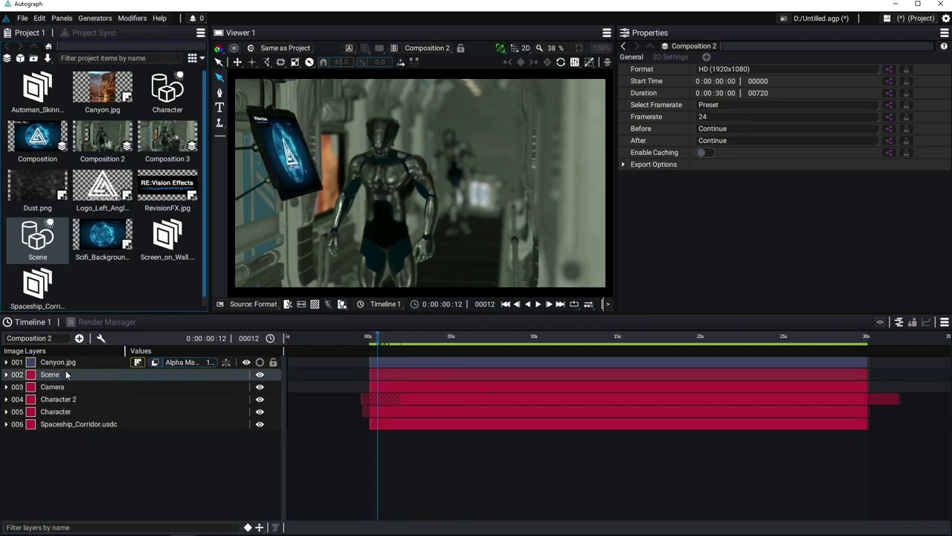
drag(378, 338, 373, 338)
mouse_move(370, 337)
mouse_down()
mouse_move(387, 338)
mouse_move(377, 338)
mouse_up()
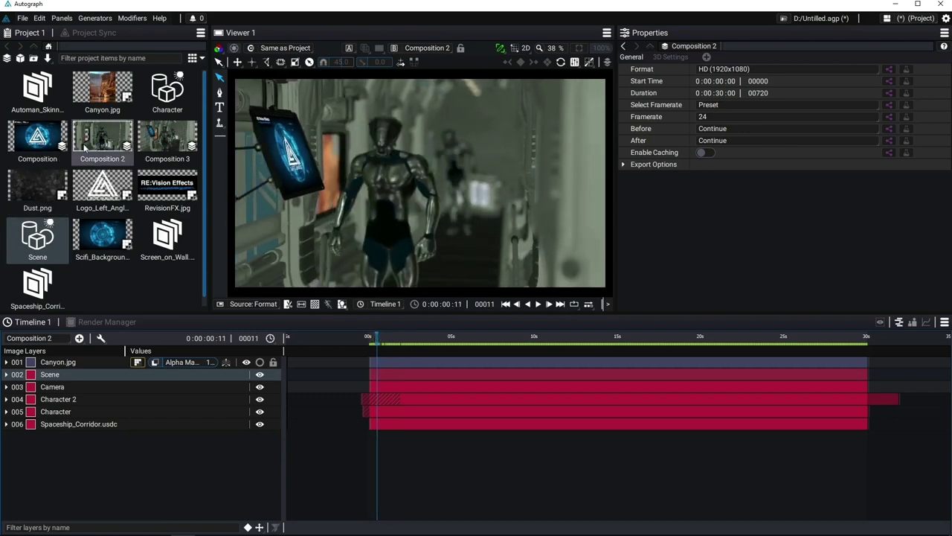
Open Composition 3 and review the finished shot with the wall screen and dust between frames 5 and 27.
double_click(167, 137)
click(373, 337)
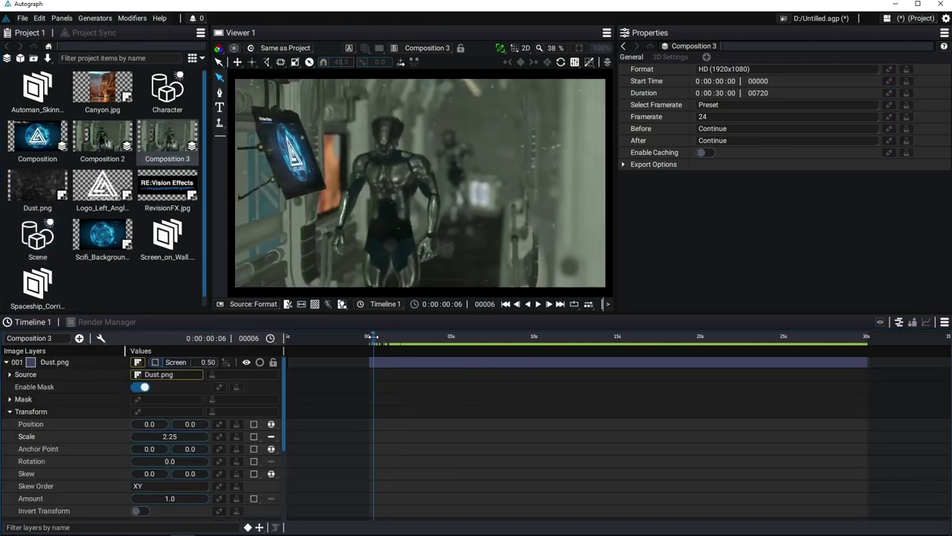
drag(374, 337, 387, 338)
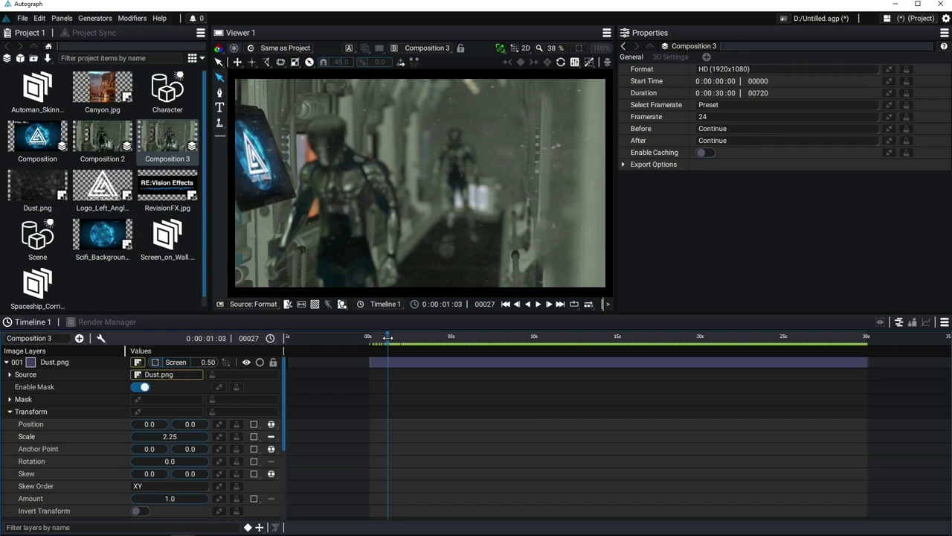
drag(388, 337, 373, 339)
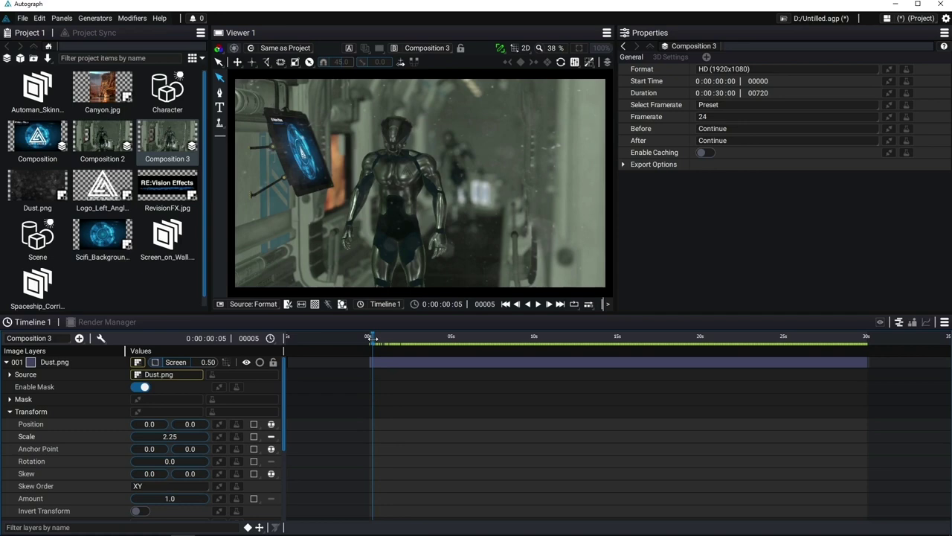
Switch to Left Angle Artisan, enlarge the player and move Spring - Blender Open Movie.webm to 00:05:07:21.
key(alt+Tab)
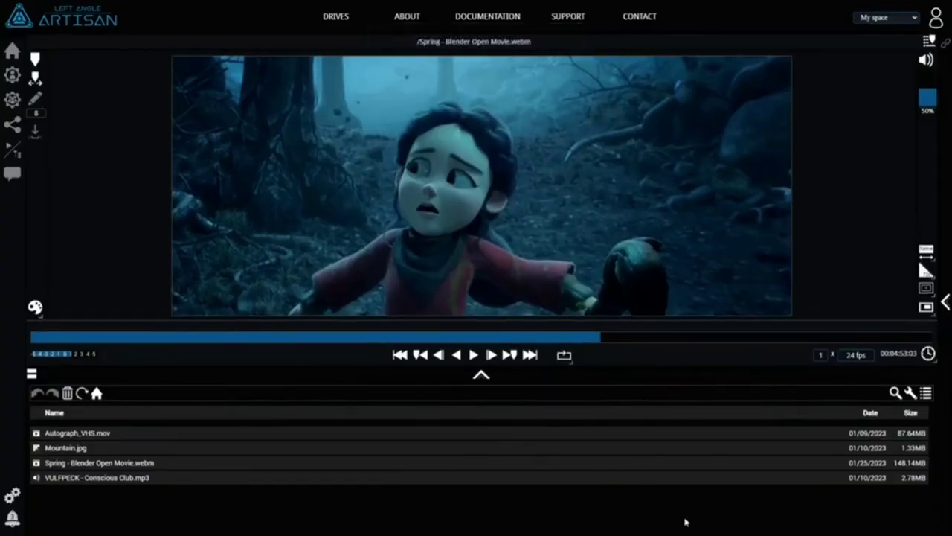
click(616, 341)
mouse_move(617, 347)
mouse_down()
mouse_move(597, 345)
mouse_move(628, 350)
mouse_up()
key(f)
click(629, 512)
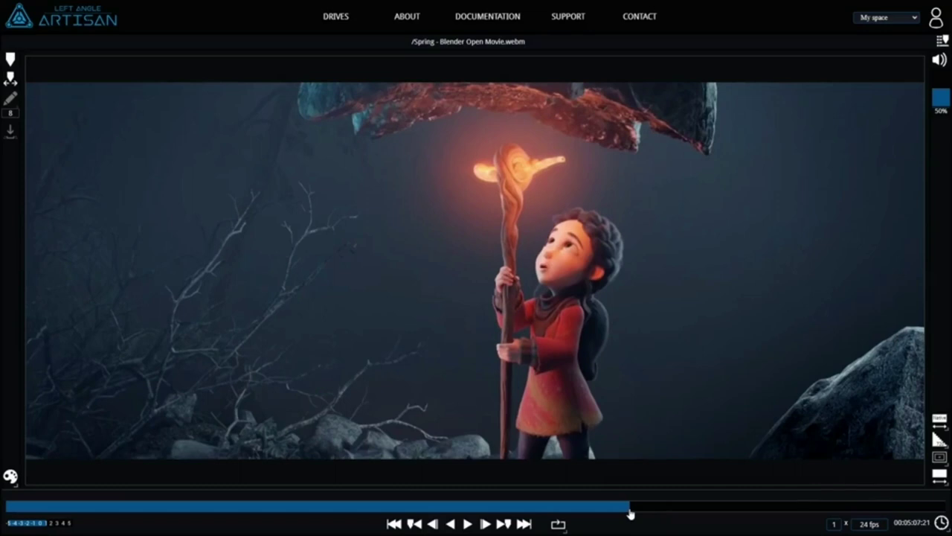
Show the markers and comments, add a marker at the current frame and draw a freehand circle around the glowing staff tip.
click(942, 41)
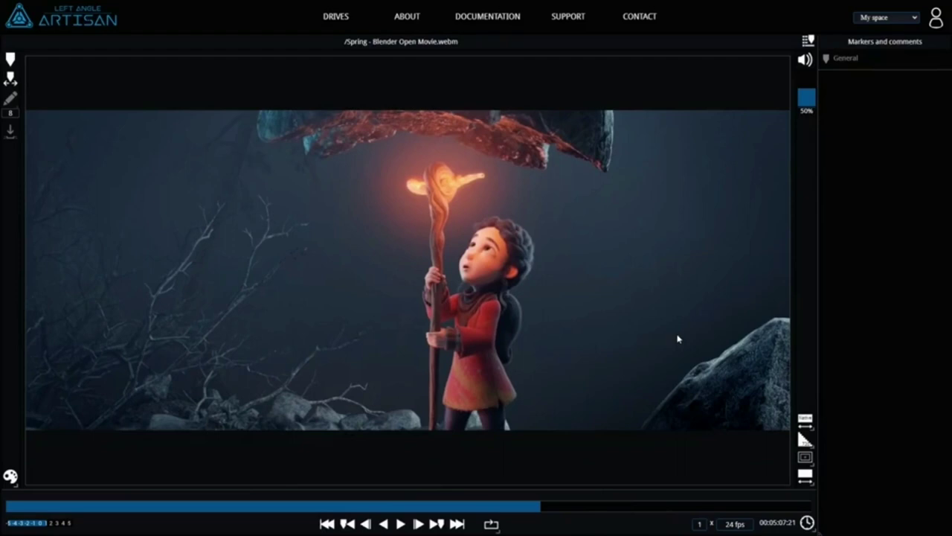
click(10, 59)
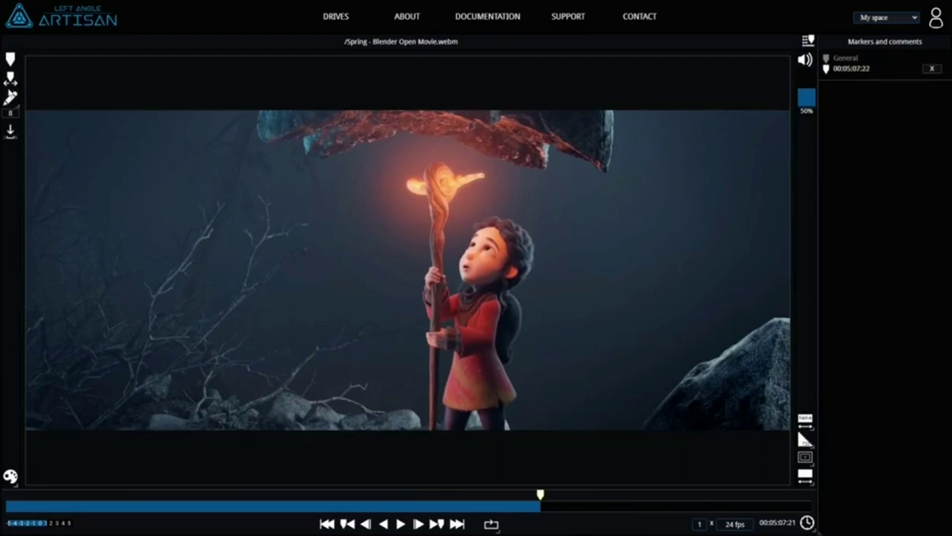
click(10, 98)
click(30, 98)
mouse_move(424, 149)
mouse_down()
mouse_move(441, 126)
mouse_move(390, 139)
mouse_up()
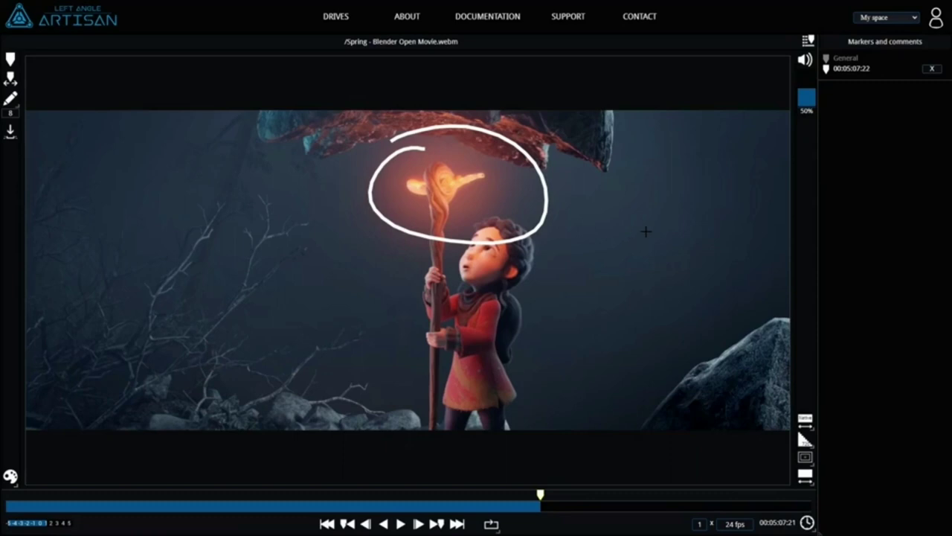
Start a conversation on the 00:05:07:22 marker and send the comment "Brighter please".
click(849, 71)
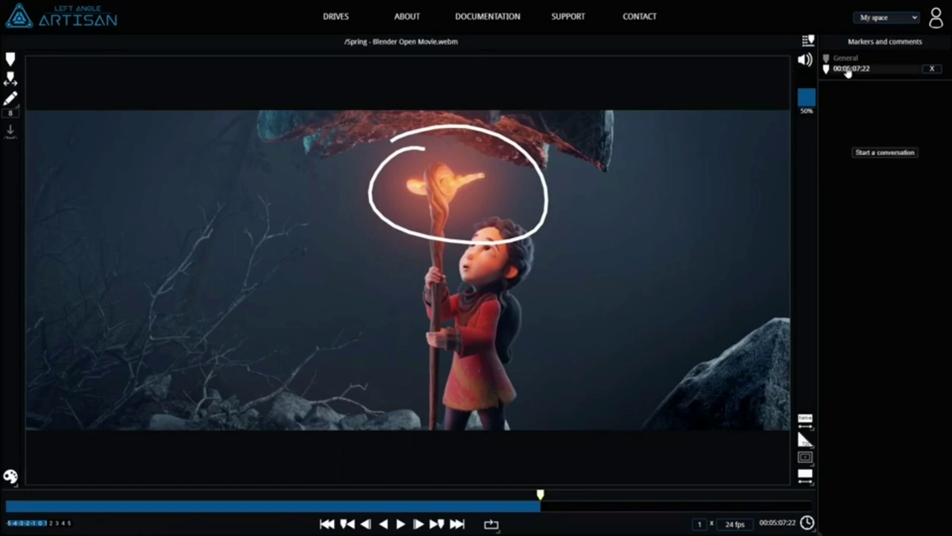
click(878, 154)
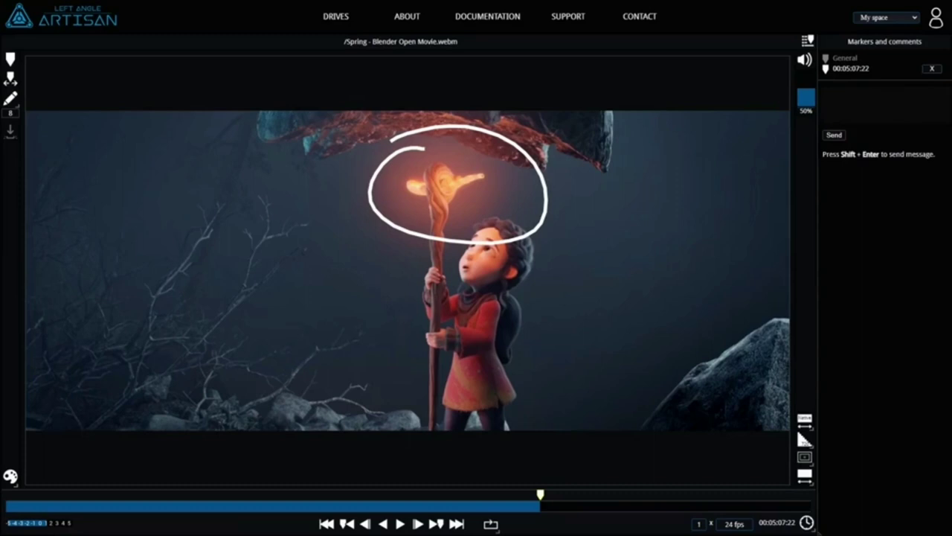
text(Brighter please)
click(837, 136)
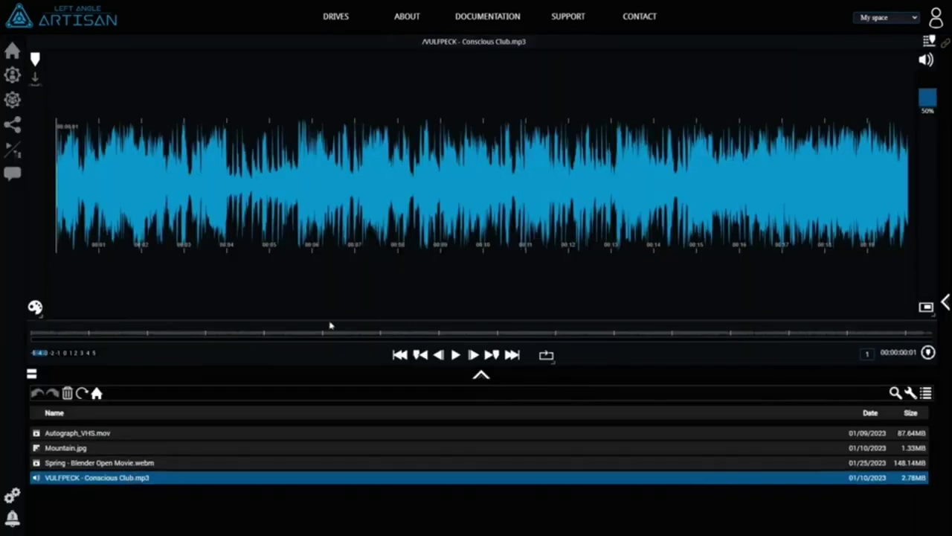
Examine the waveform of VULFPECK - Conscious Club.mp3 at closer zoom along different parts of the track.
scroll(241, 217, up, 3)
drag(312, 207, 260, 202)
drag(413, 195, 213, 193)
click(455, 191)
drag(538, 190, 459, 192)
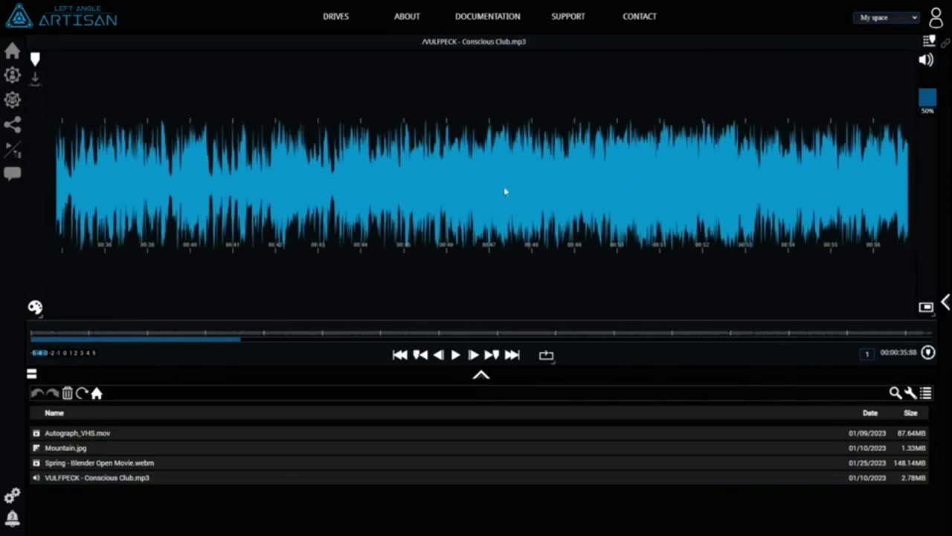
drag(242, 340, 401, 338)
drag(398, 195, 166, 207)
drag(632, 201, 149, 220)
drag(774, 208, 226, 205)
drag(646, 194, 388, 188)
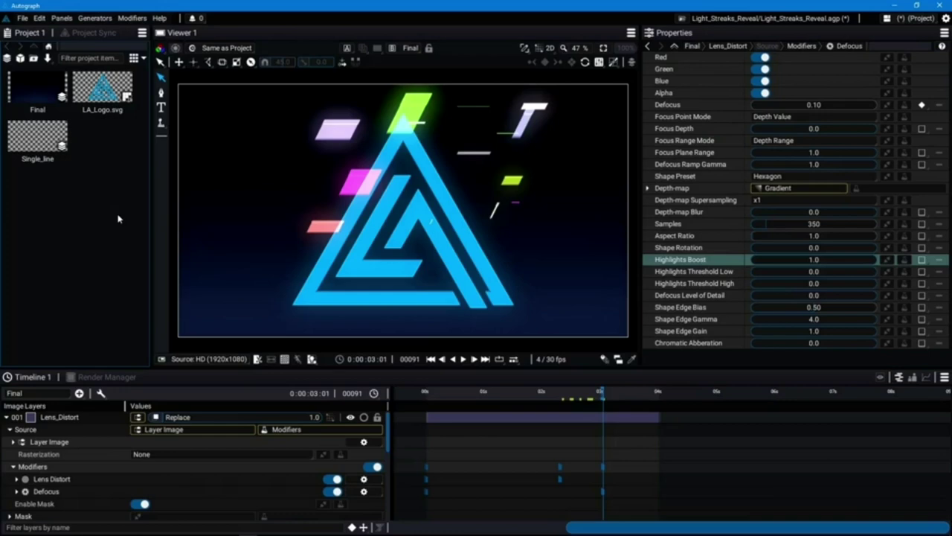
Switch to Autograph and upload the Light_Streaks_Reveal project to the Light_streaks folder in My space, applying all pending uploads.
click(22, 18)
click(133, 134)
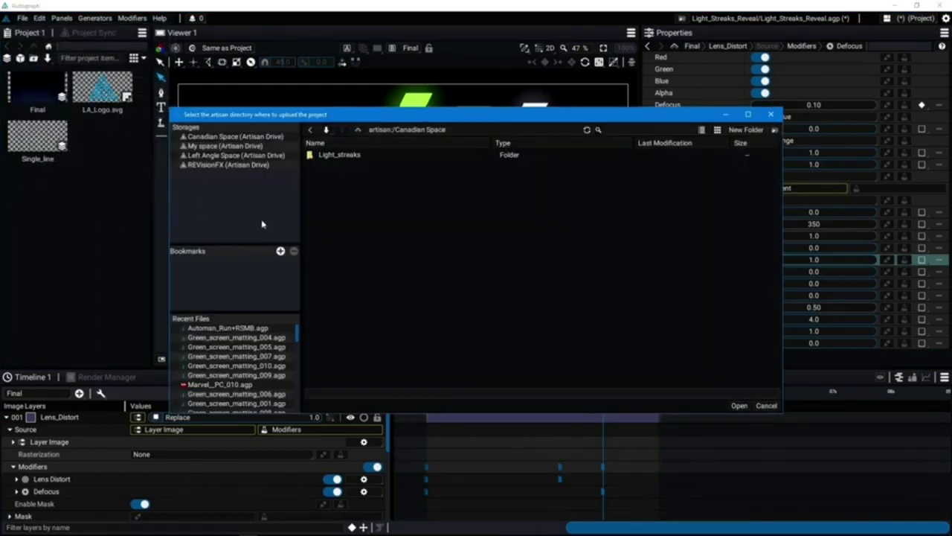
click(350, 156)
click(208, 156)
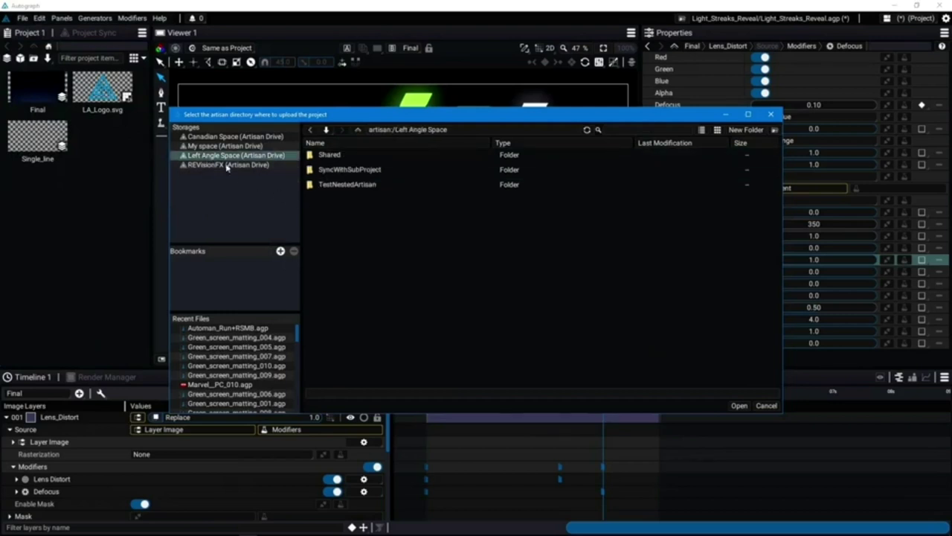
click(212, 147)
double_click(360, 158)
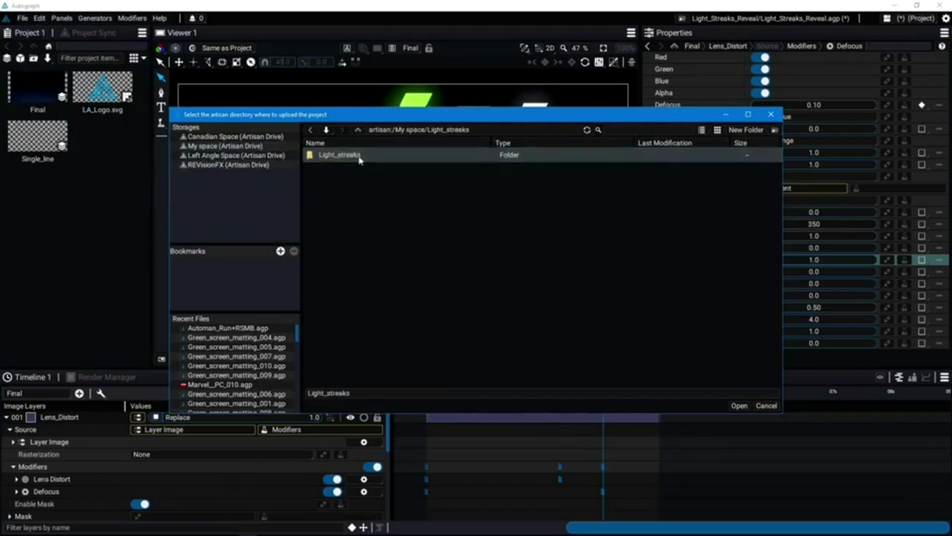
click(739, 406)
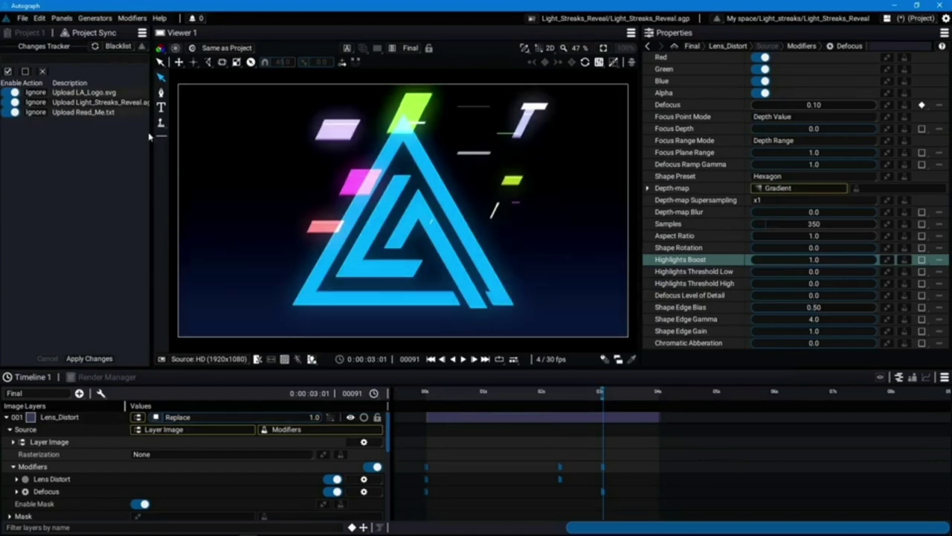
drag(152, 139, 251, 142)
click(139, 358)
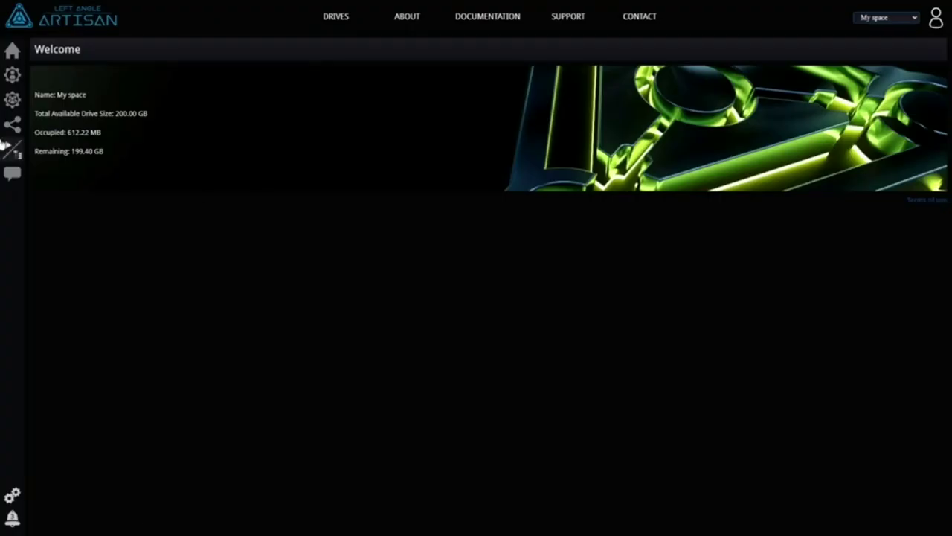
Switch to Artisan and check the uploaded files inside the Light_Streaks_Reveal folder, including its Resources subfolder and Read_Me.txt.
click(12, 149)
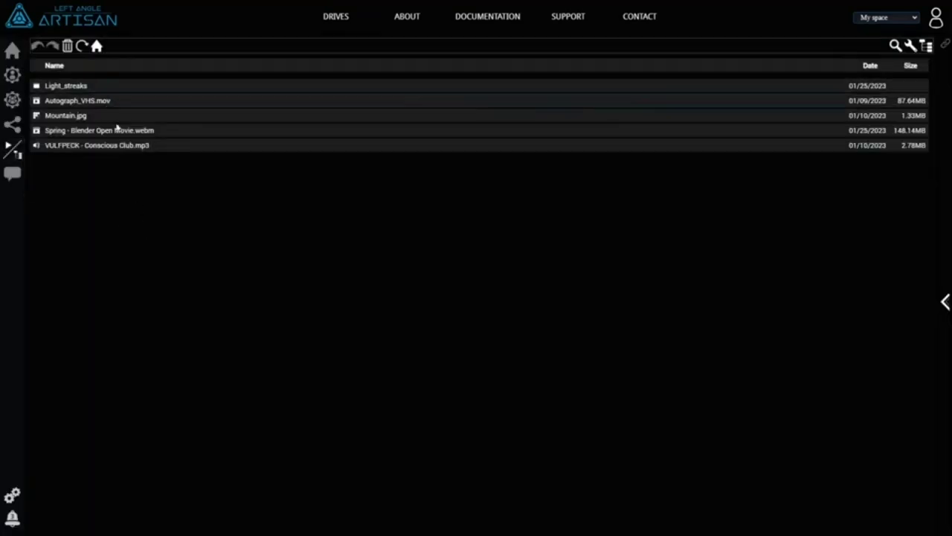
click(122, 90)
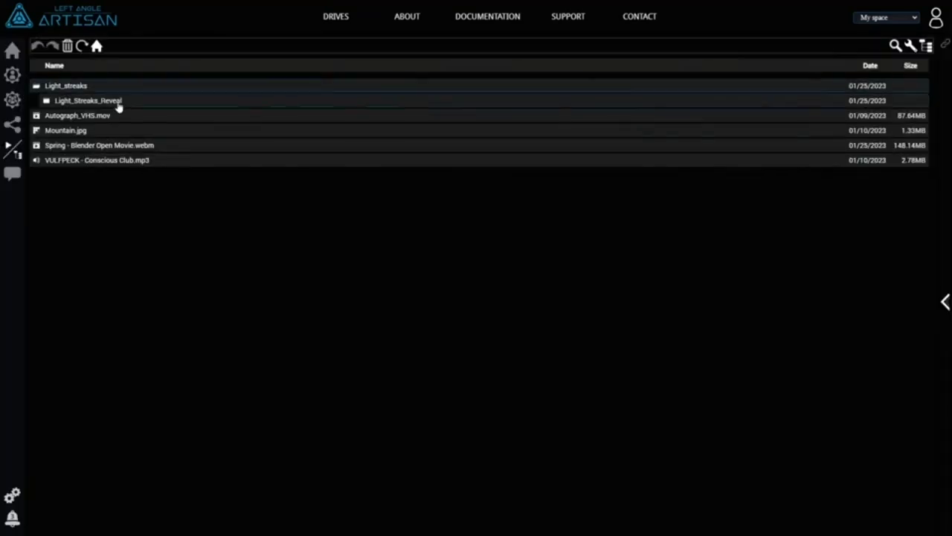
click(117, 103)
click(119, 119)
click(142, 147)
click(142, 162)
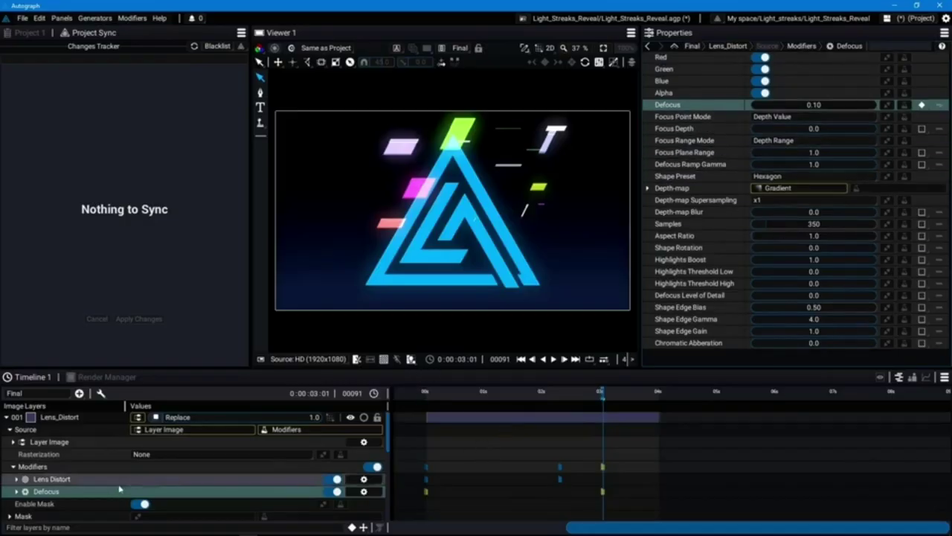
Switch to Autograph, set the Defocus amount to 215.10, save the project and sync the changed file to Artisan.
drag(803, 105, 910, 105)
key(ctrl+s)
click(193, 46)
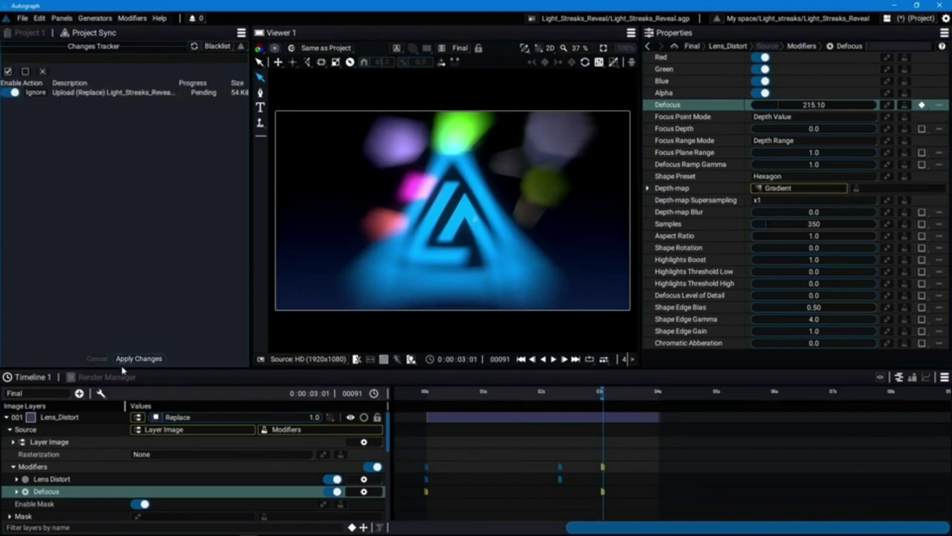
click(133, 359)
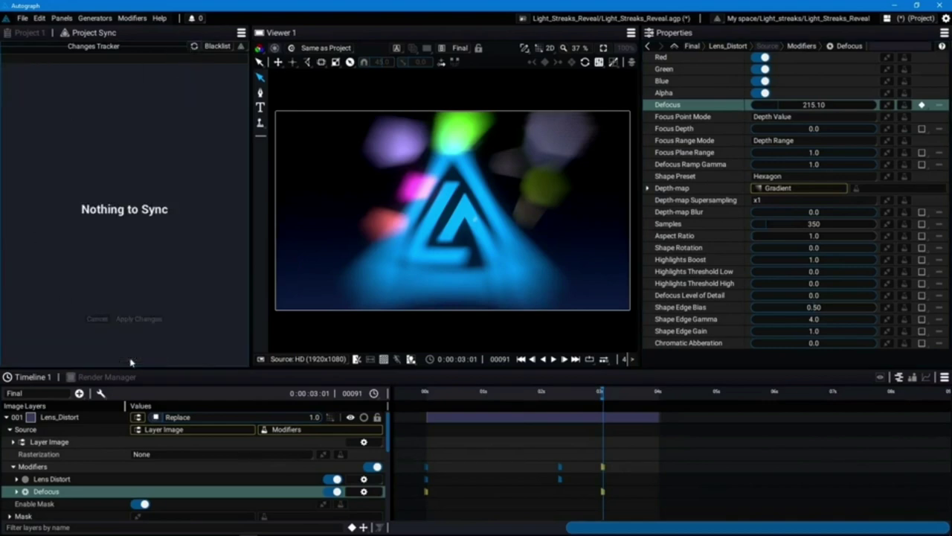
Switch to Artisan, show the files as thumbnails and open the Light_Streaks_Reveal folder inside Light_streaks.
key(alt+Tab)
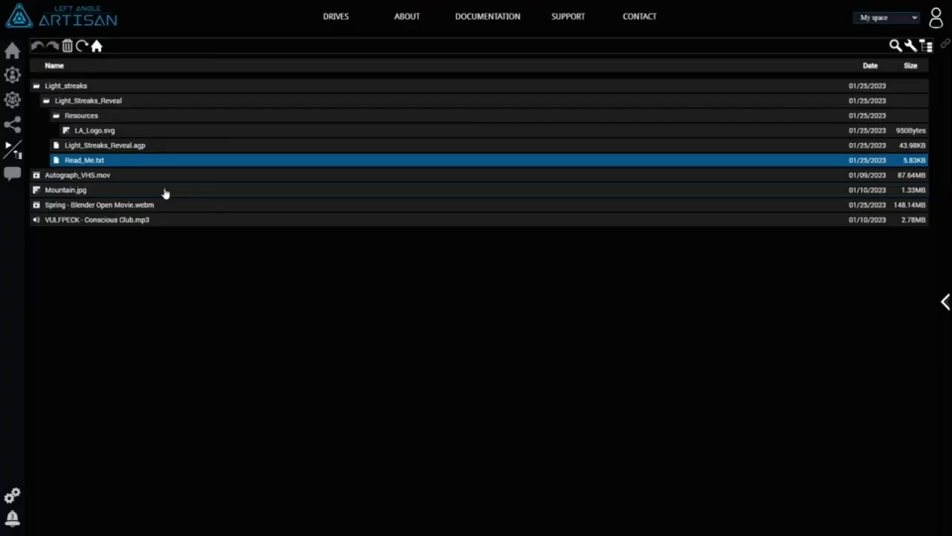
click(925, 46)
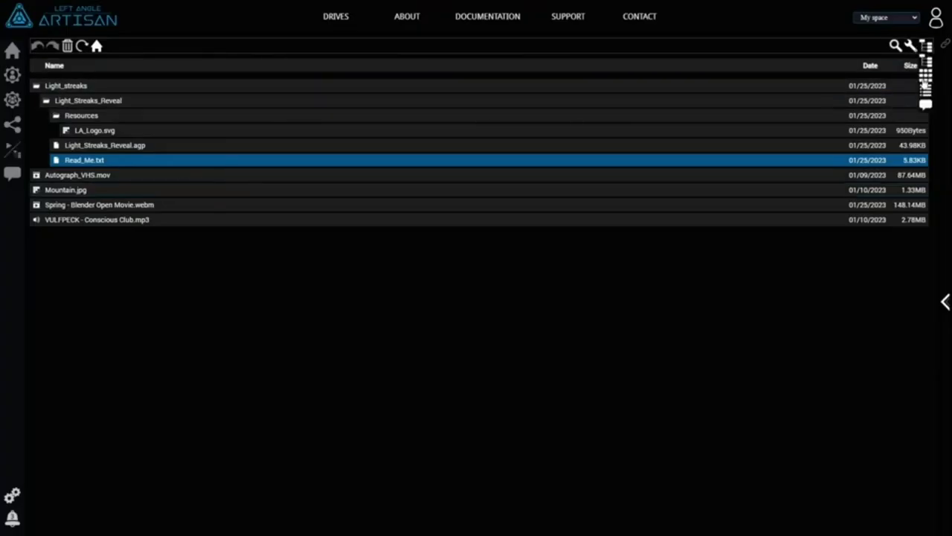
click(925, 78)
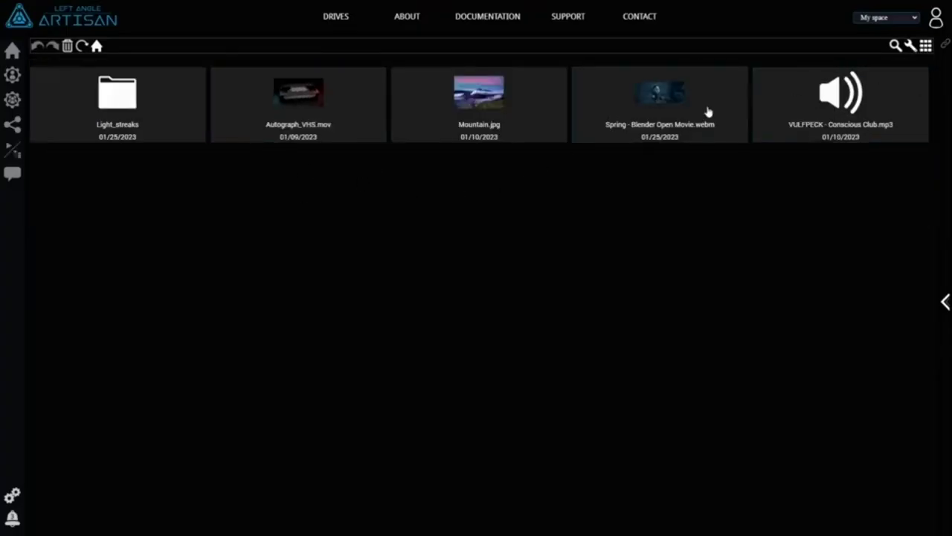
double_click(123, 100)
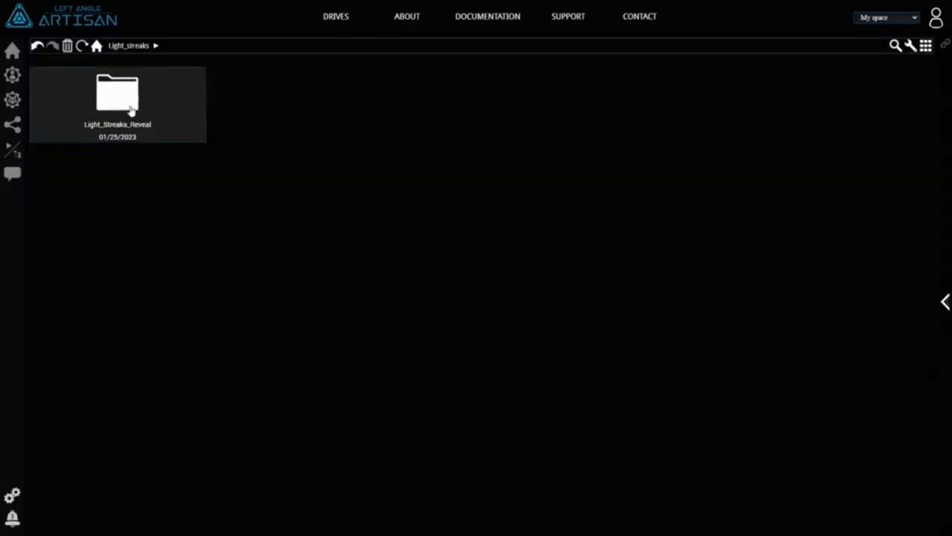
double_click(132, 111)
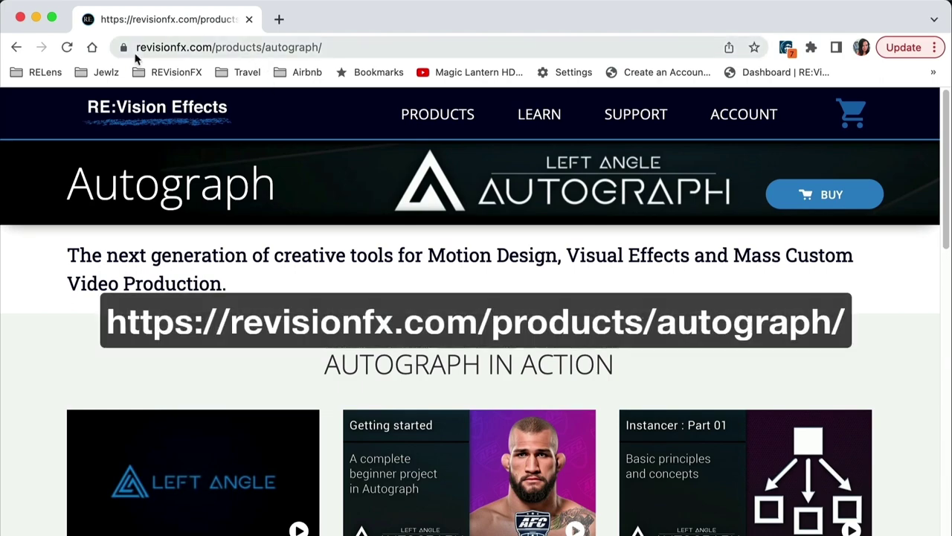
Read the Autograph product page on revisionfx.com, covering its features, download, system requirements and purchase options.
scroll(406, 226, down, 12)
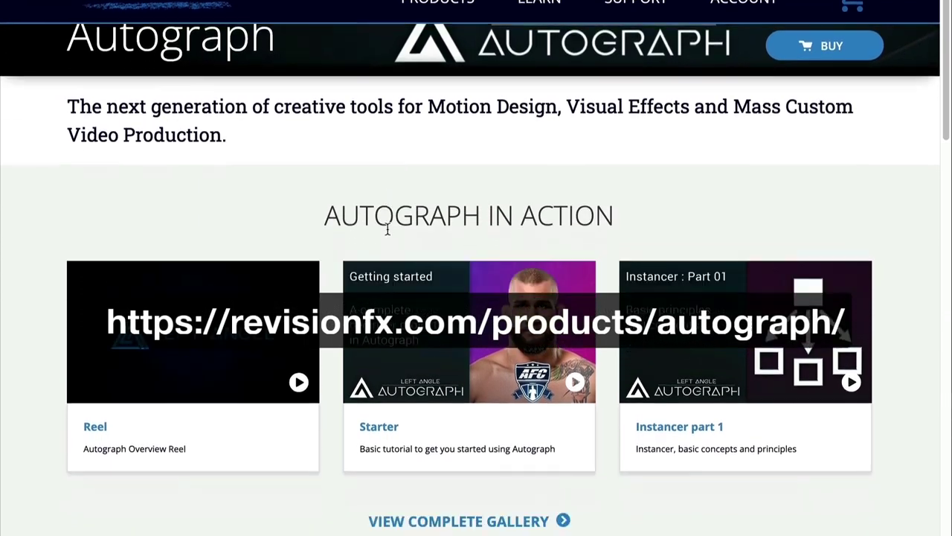
scroll(387, 170, down, 6)
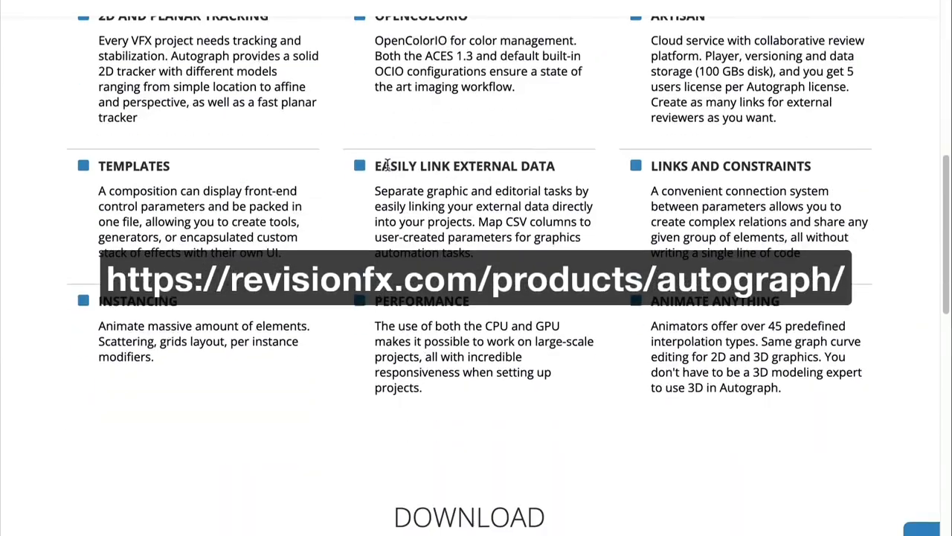
click(240, 392)
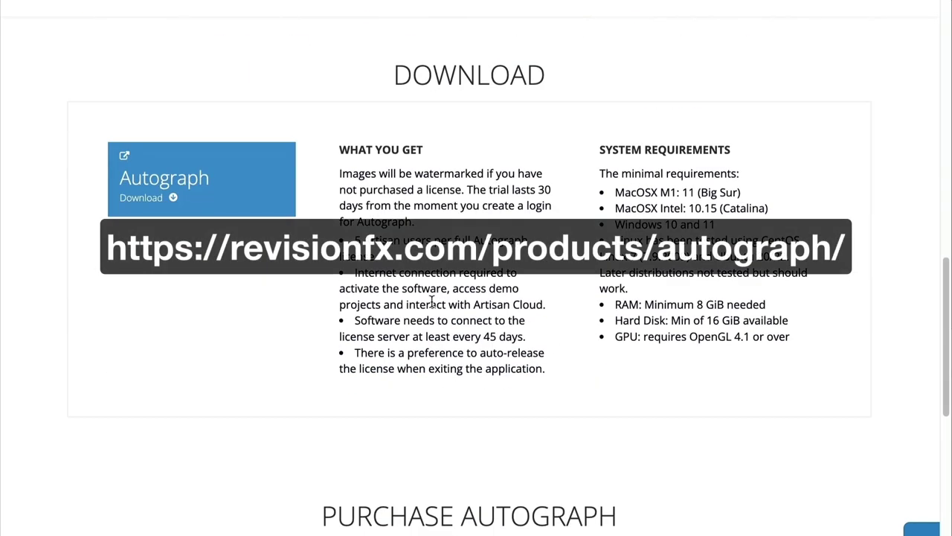
scroll(431, 301, down, 6)
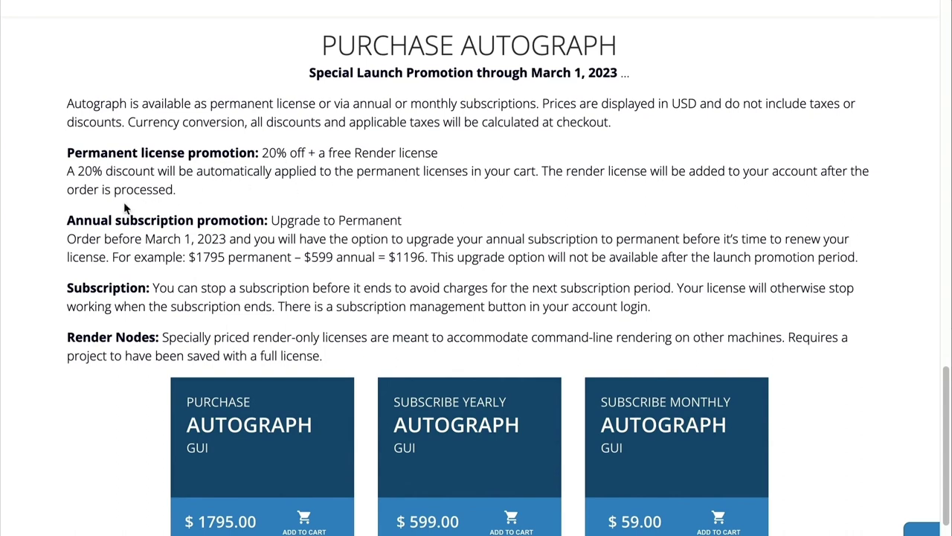
scroll(318, 342, down, 2)
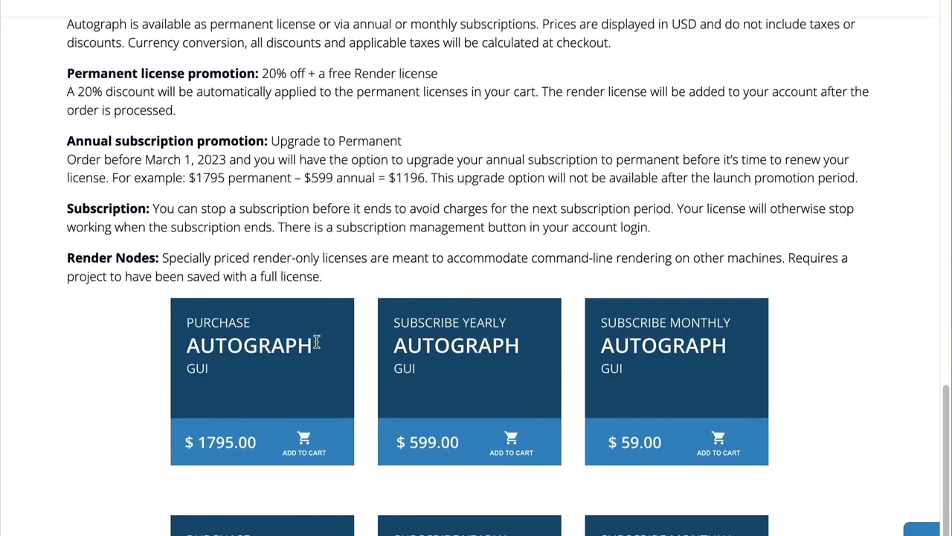
scroll(318, 349, down, 1)
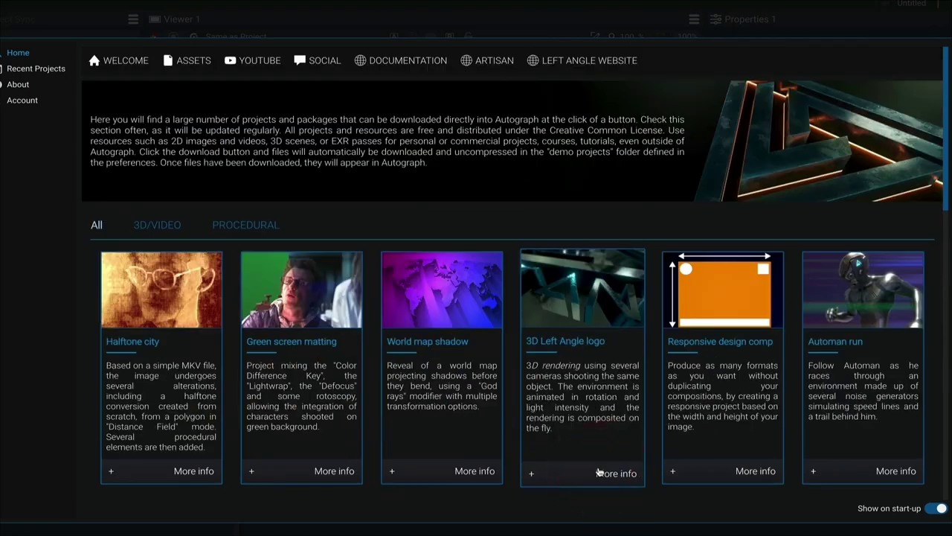
Browse the demo projects in Autograph's assets library, open the Automan run details and download the project.
scroll(602, 462, down, 5)
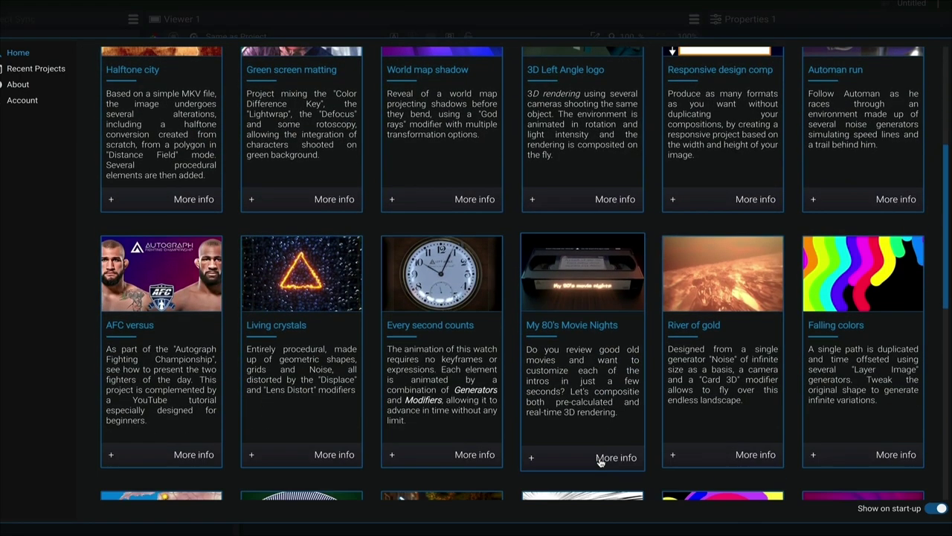
scroll(602, 463, up, 3)
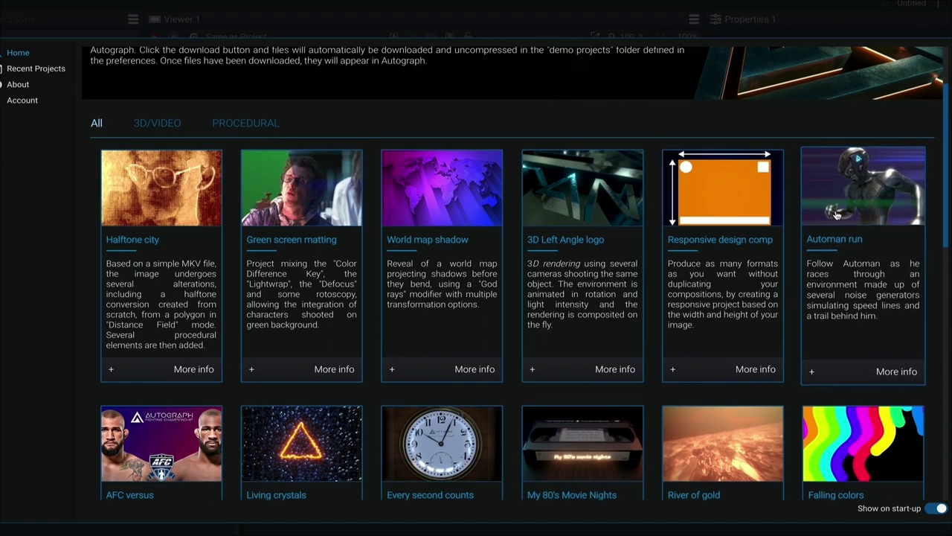
click(833, 210)
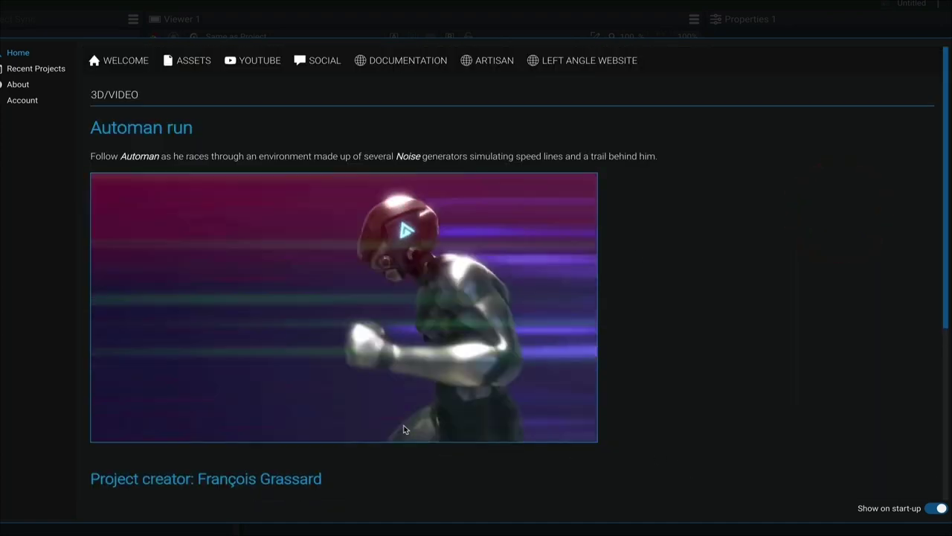
scroll(404, 428, down, 1)
scroll(404, 427, down, 2)
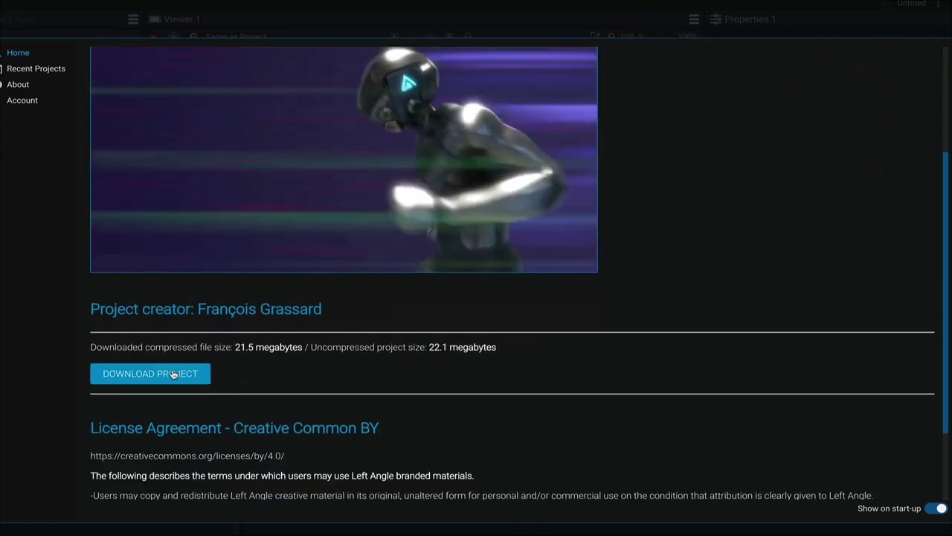
click(173, 374)
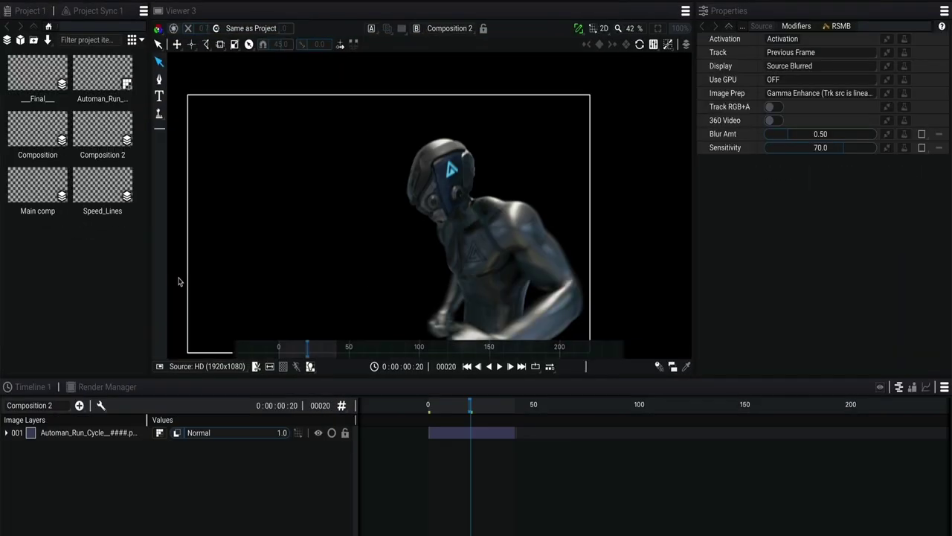
Open Main comp from the Automan run project and scrub through its frames.
click(469, 407)
click(33, 198)
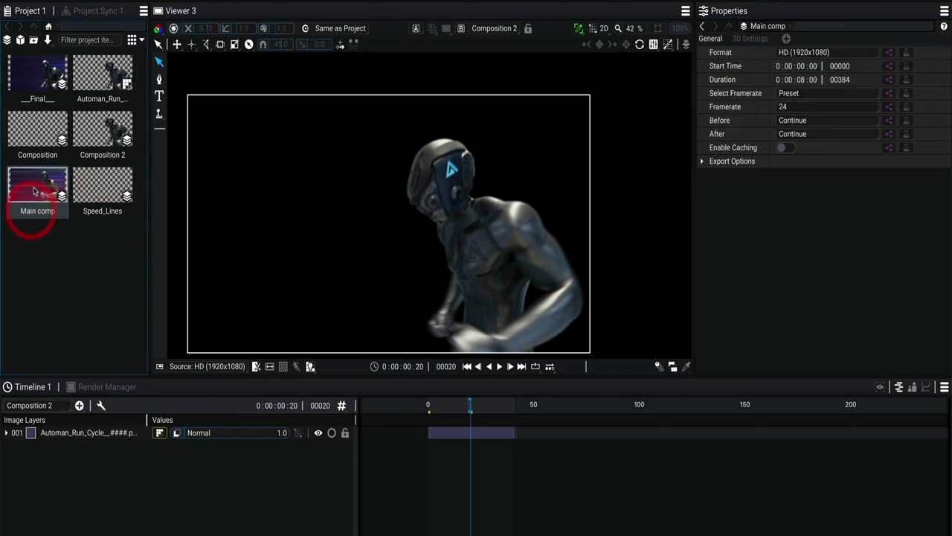
double_click(35, 191)
drag(449, 404, 566, 400)
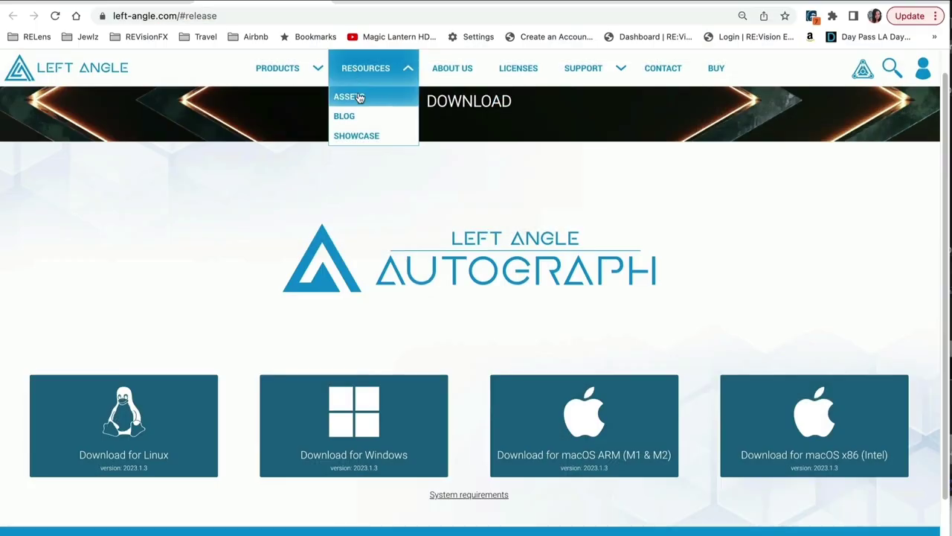
Open the Assets resources page on left-angle.com and browse the demo projects offered there.
click(357, 95)
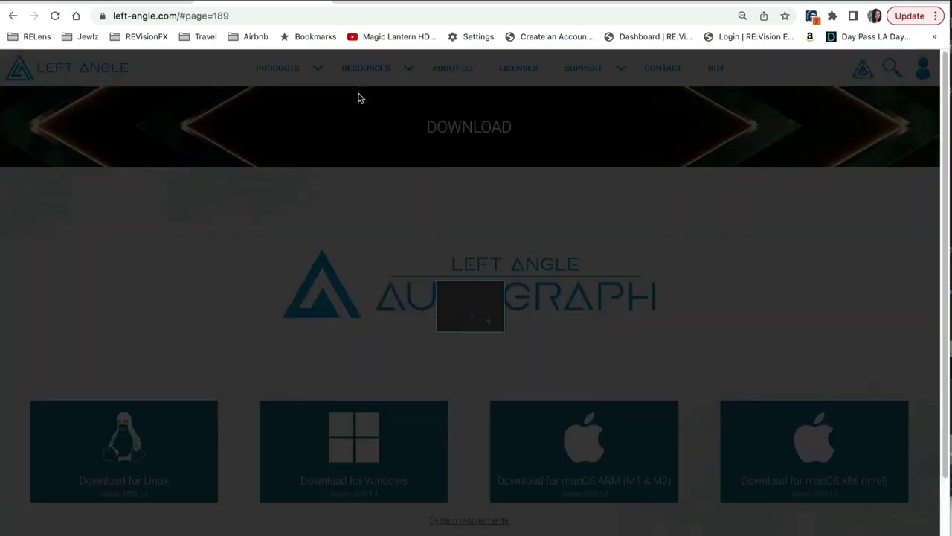
scroll(541, 364, down, 5)
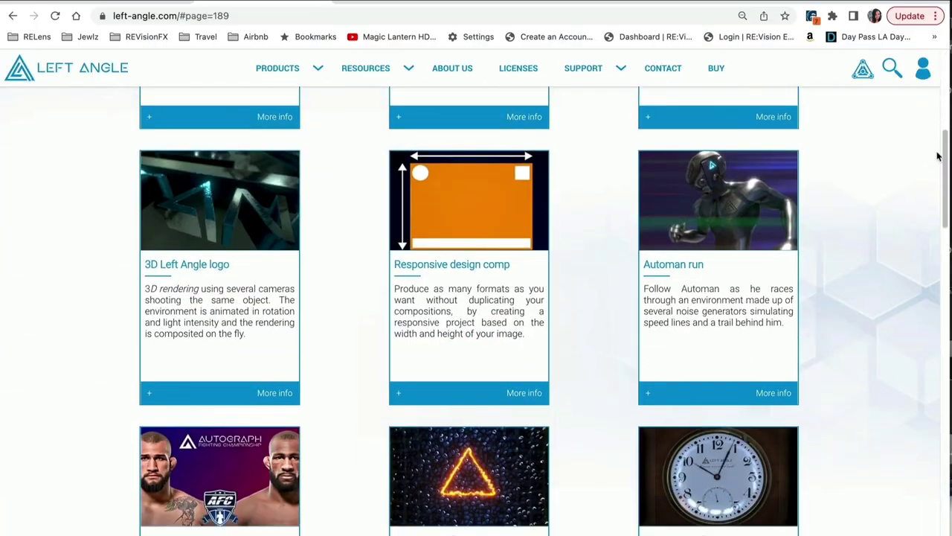
Finish browsing the demo projects, open the Getting Started section of the online Autograph documentation and look through its interface overview.
drag(944, 156, 948, 224)
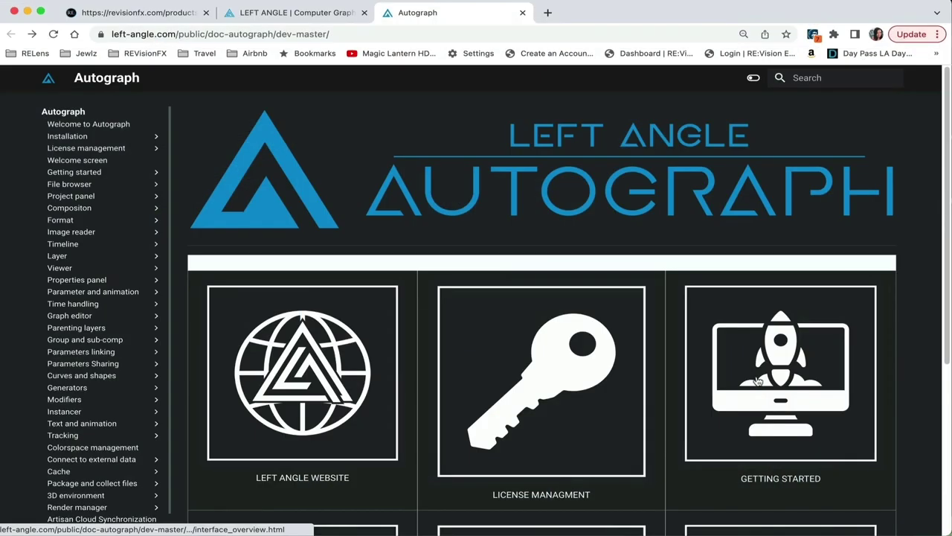
click(758, 381)
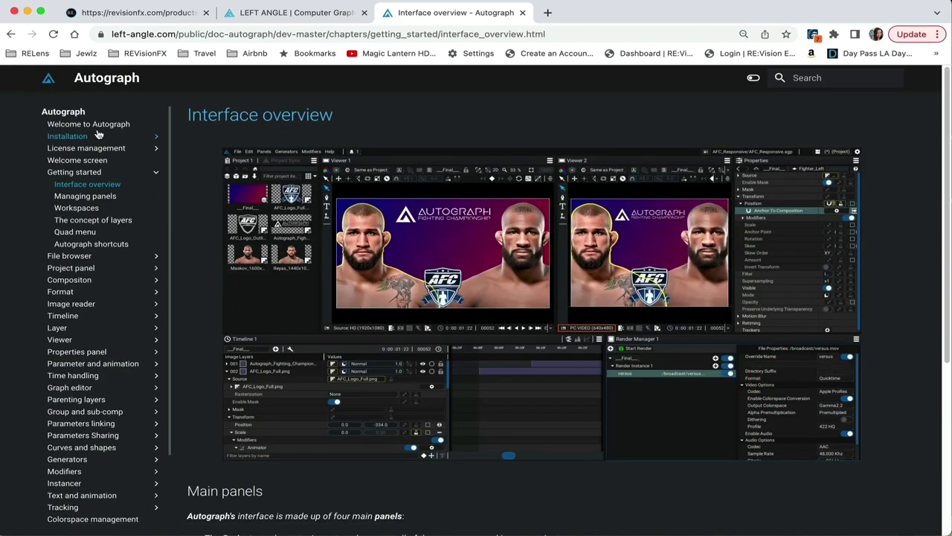
scroll(528, 301, down, 4)
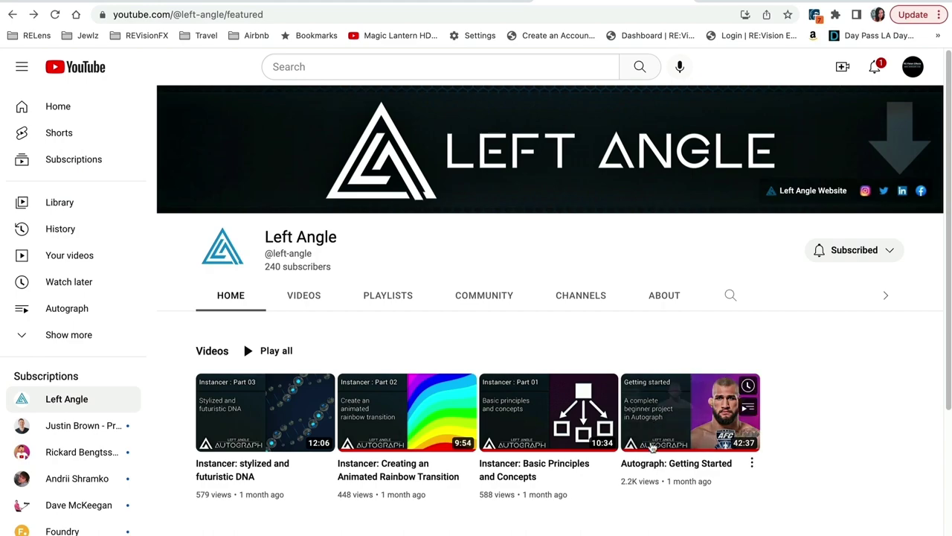
Go to the revisionfx YouTube channel's playlists, open the full Autograph playlist and look through its tutorial videos.
click(912, 72)
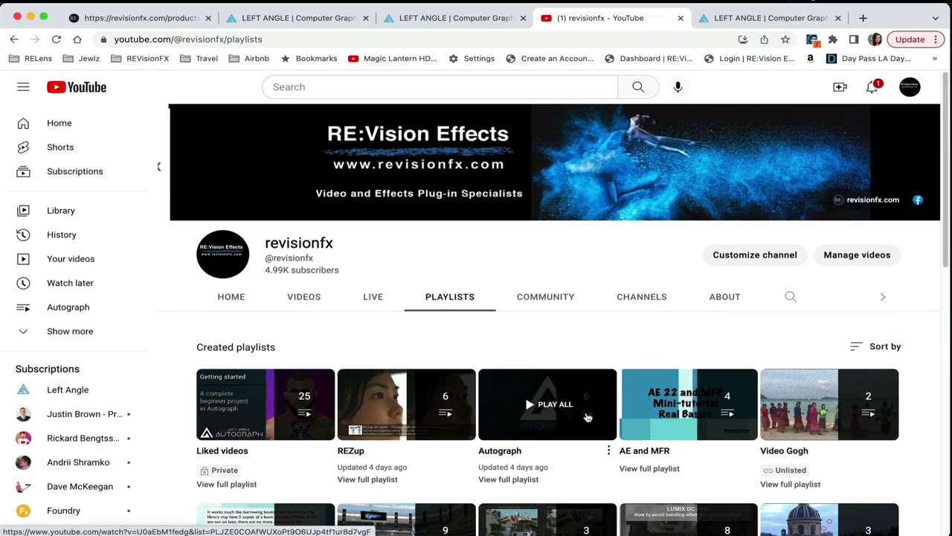
click(511, 481)
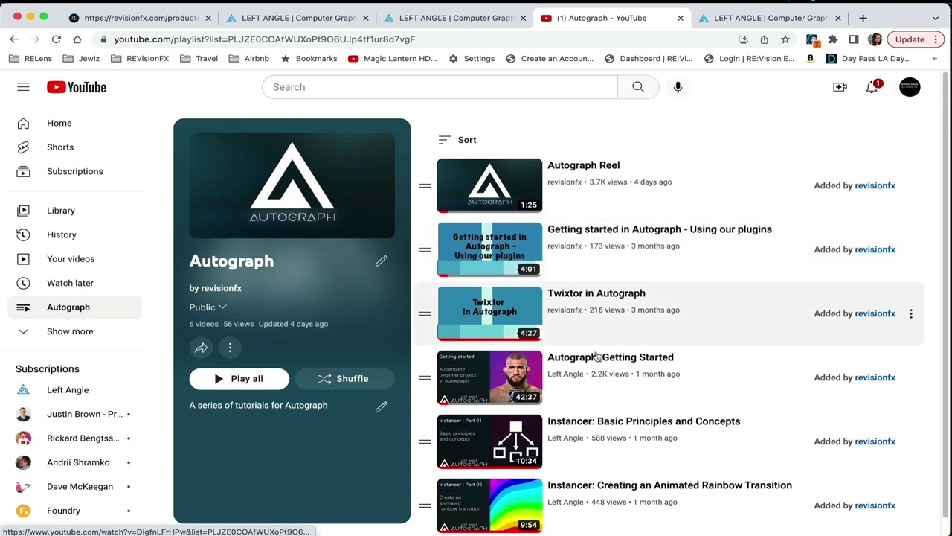
scroll(683, 395, down, 1)
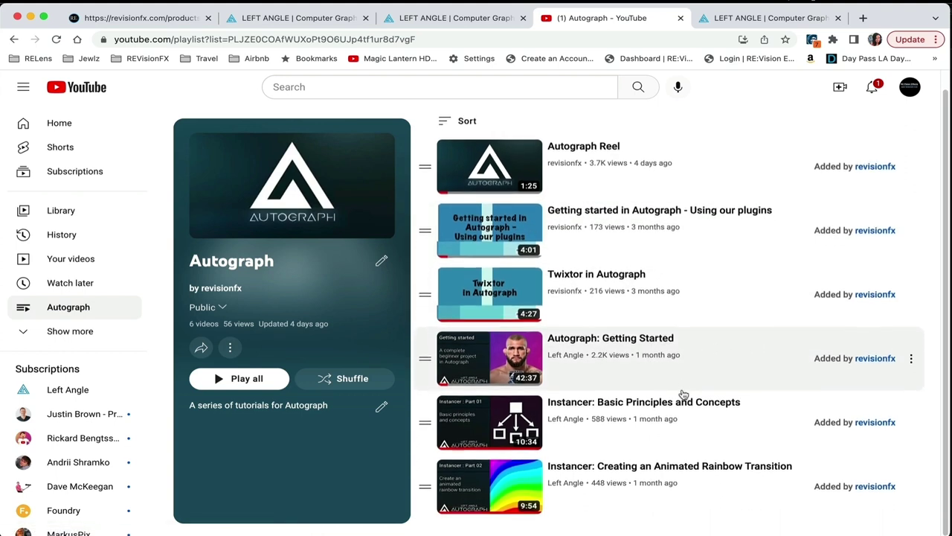